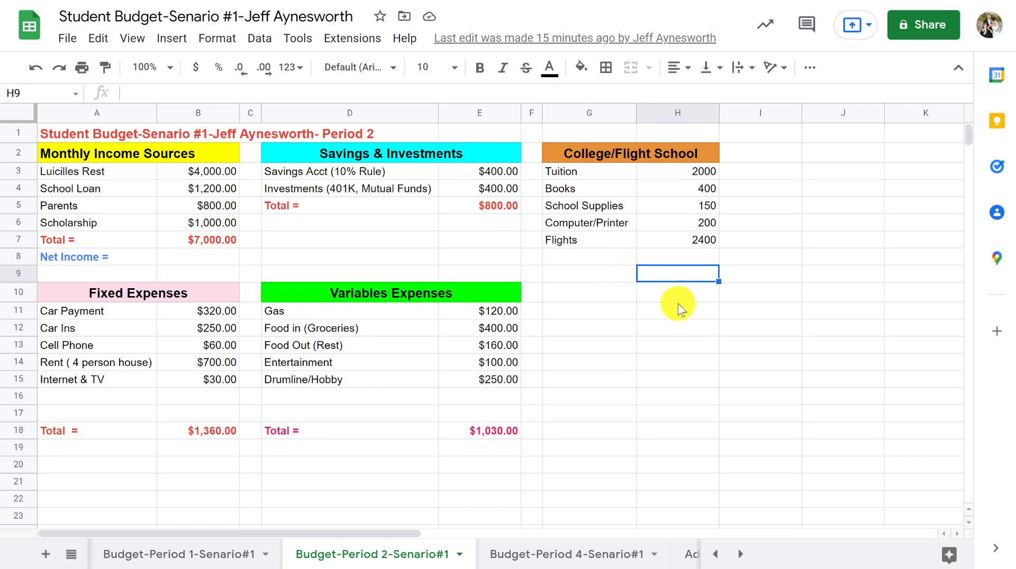
{"action": "left_click", "coordinate": [755, 205]}
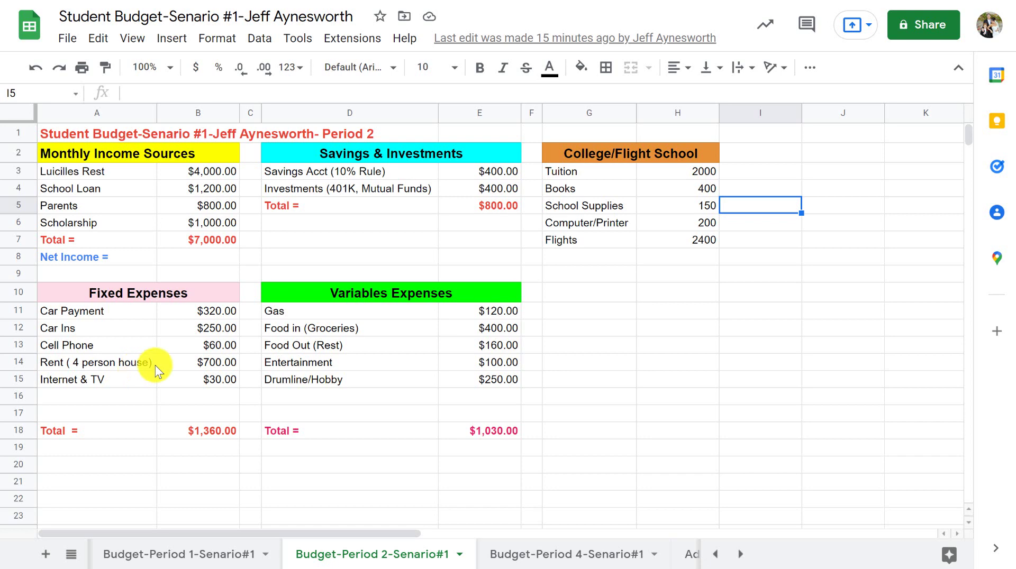
{"action": "left_click", "coordinate": [213, 362]}
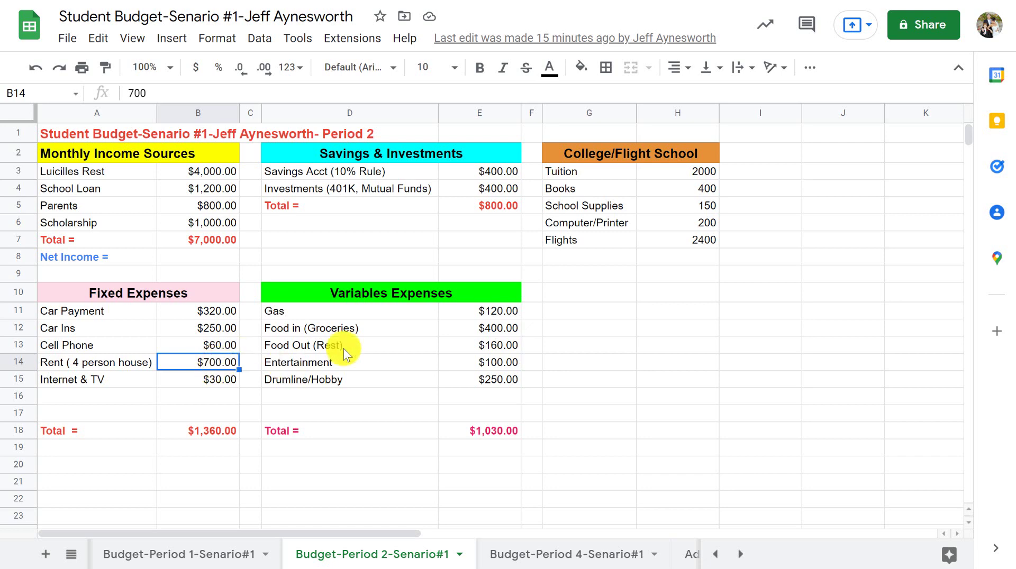
{"action": "left_click", "coordinate": [377, 333]}
{"action": "left_click", "coordinate": [592, 313]}
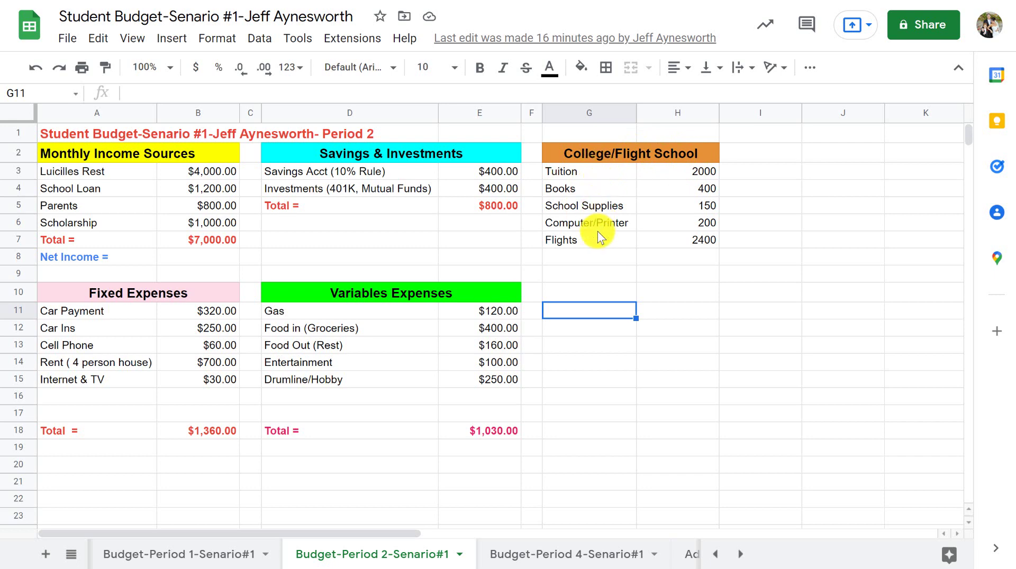
- Set the Flights amount under College/Flight School to 0 in cell H7
{"action": "left_click", "coordinate": [687, 244]}
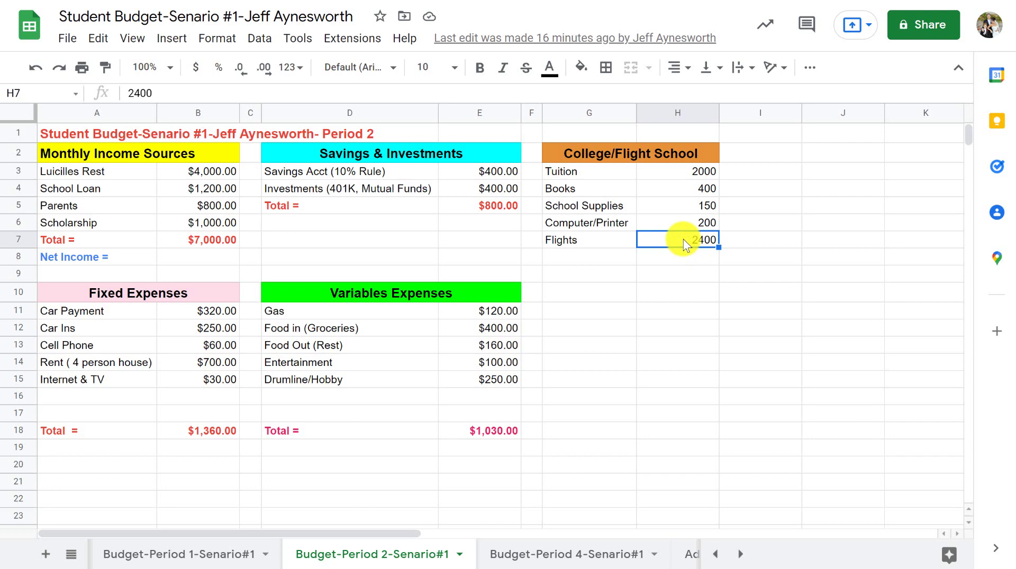
{"action": "key", "text": "BackSpace"}
{"action": "type", "text": "0"}
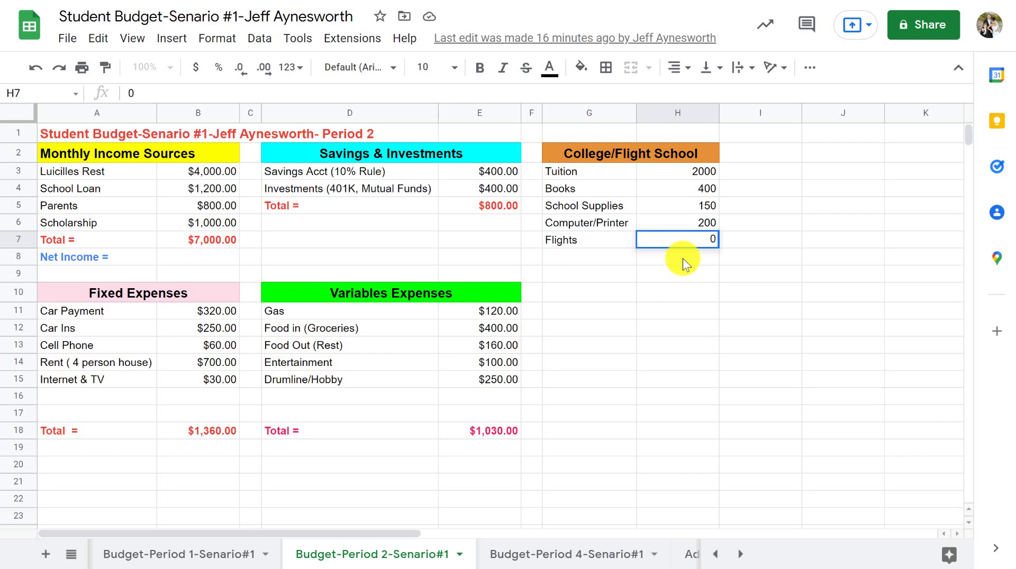
{"action": "left_click", "coordinate": [592, 239]}
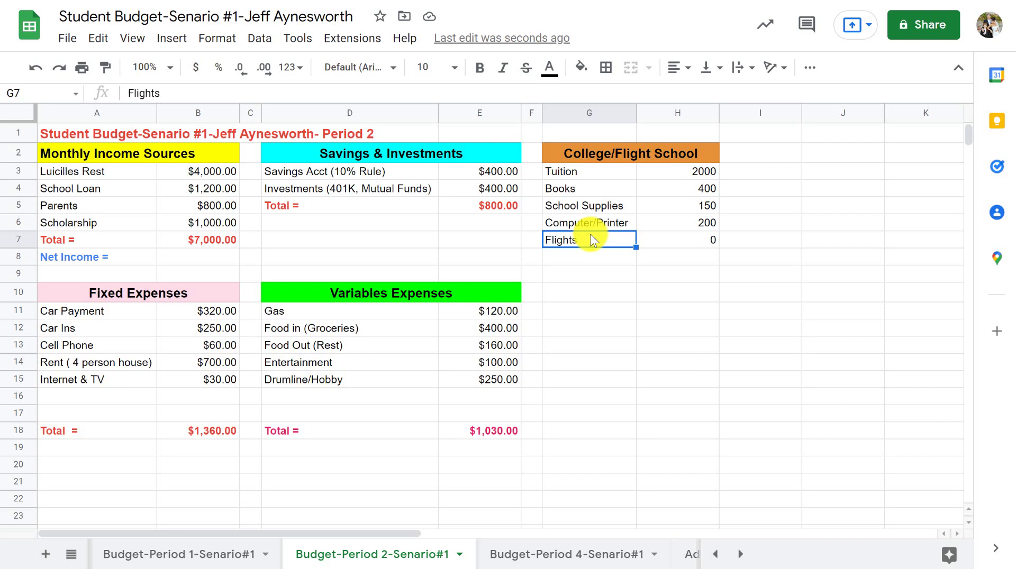
{"action": "left_click", "coordinate": [595, 284]}
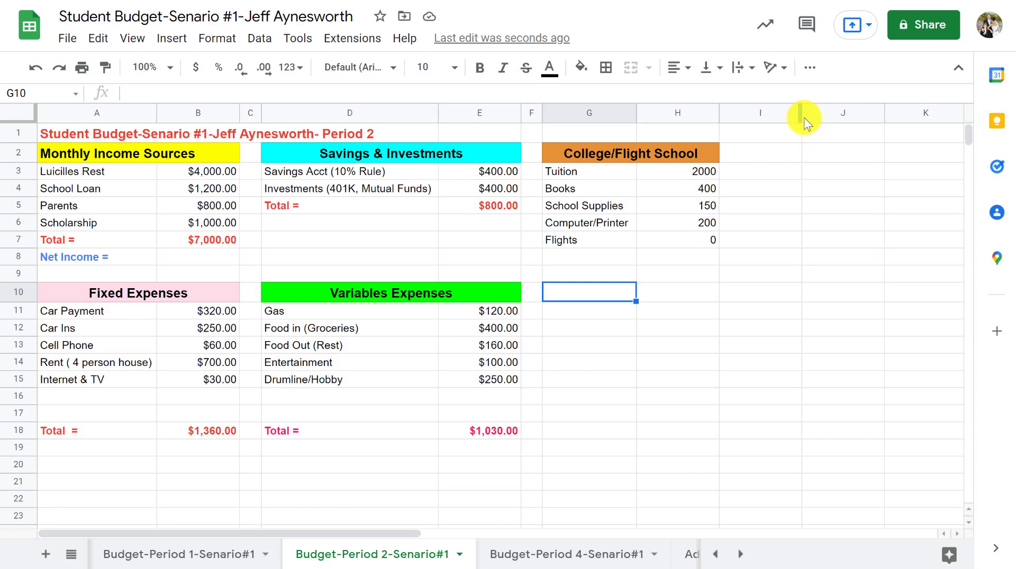
- Narrow column I into a thin spacer column and enter the heading "Holidays" in cell J2
{"action": "left_click_drag", "start_coordinate": [799, 114], "coordinate": [738, 119]}
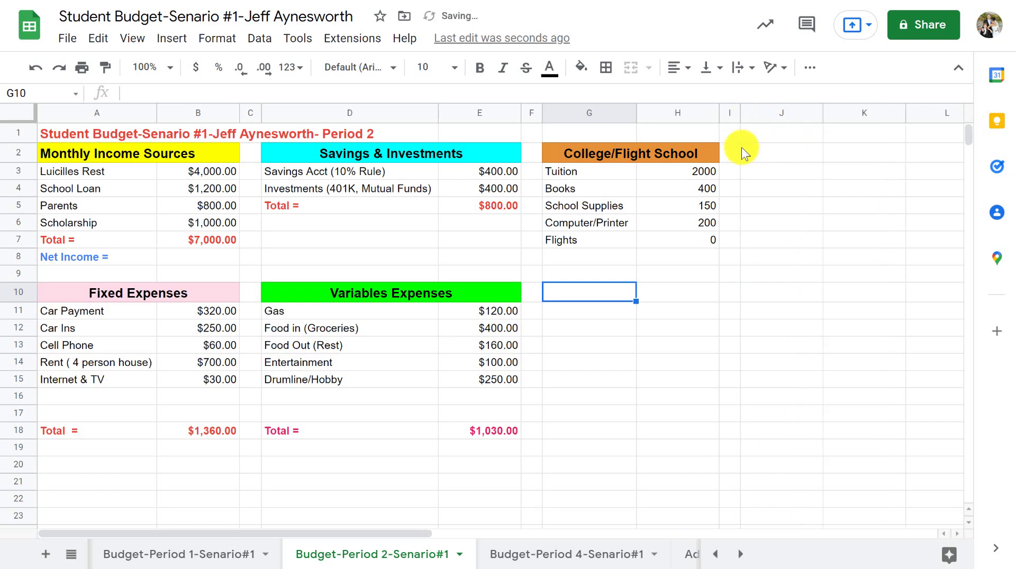
{"action": "left_click", "coordinate": [763, 156]}
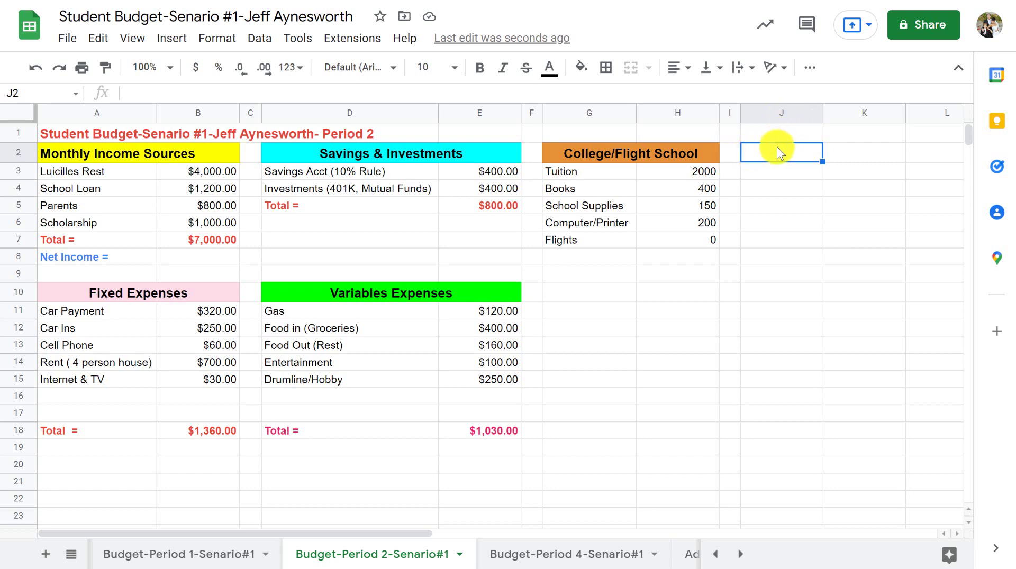
{"action": "type", "text": "Holiday"}
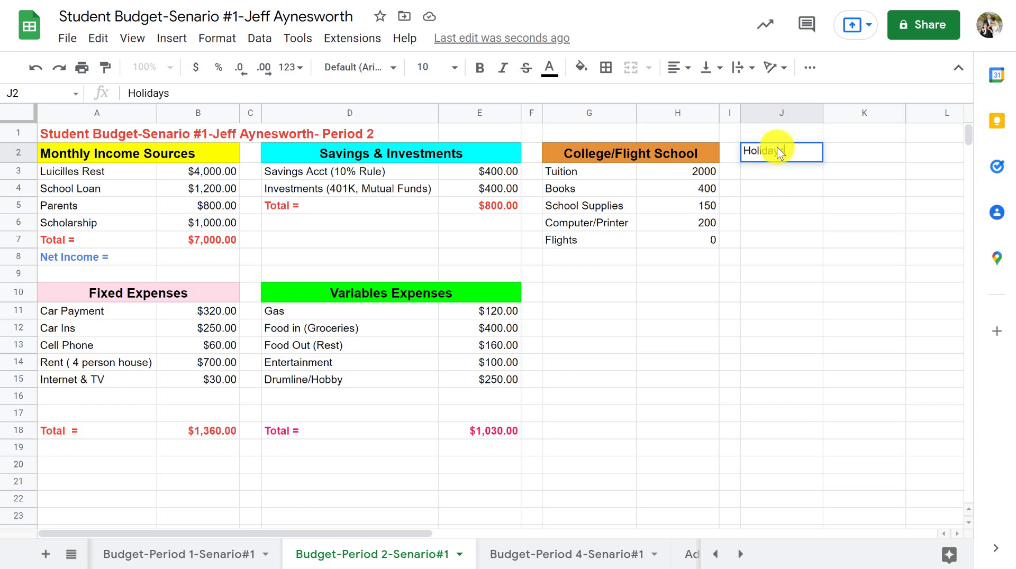
{"action": "type", "text": "s"}
- Merge J2:K2 and format the Holidays heading as bold, size 12 and horizontally centered
{"action": "left_click", "coordinate": [846, 154]}
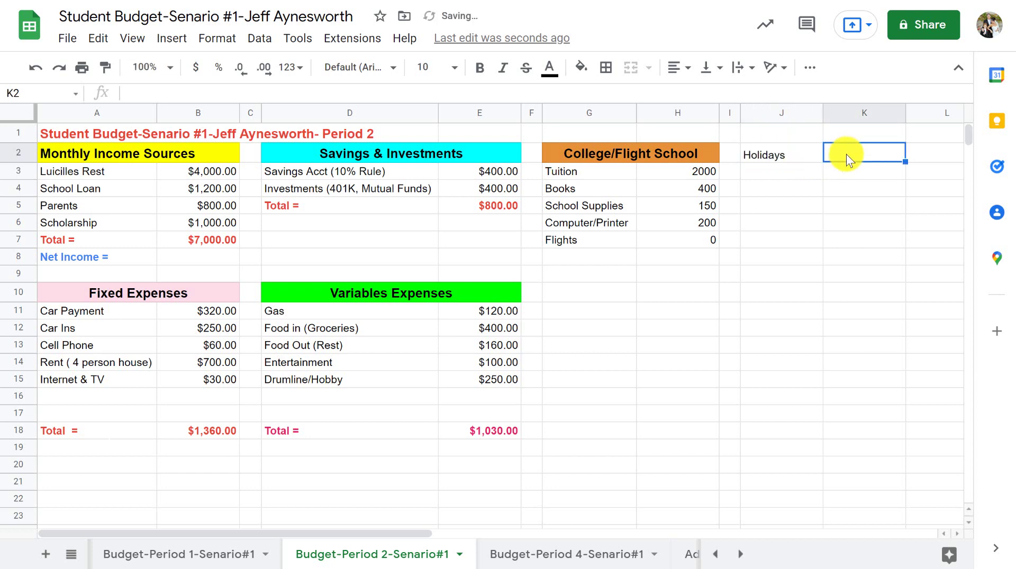
{"action": "left_click_drag", "start_coordinate": [846, 154], "coordinate": [806, 159]}
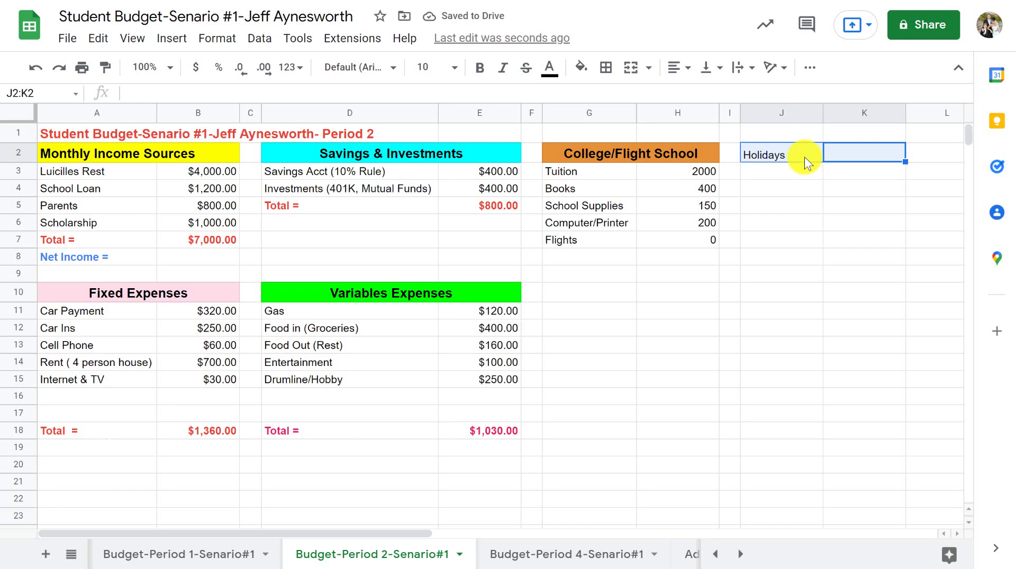
{"action": "left_click", "coordinate": [631, 72]}
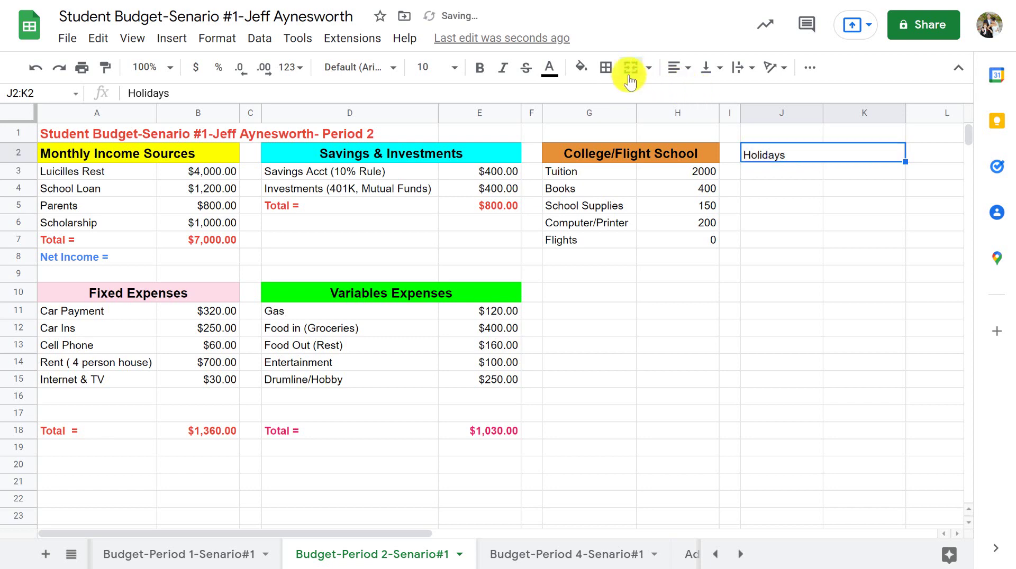
{"action": "left_click", "coordinate": [479, 67]}
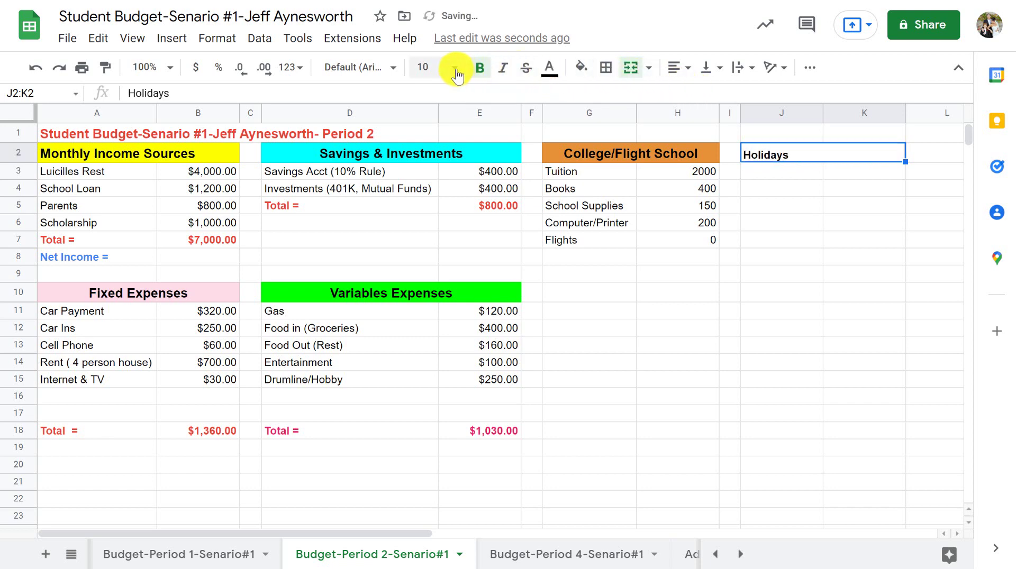
{"action": "left_click", "coordinate": [455, 69]}
{"action": "left_click", "coordinate": [426, 255]}
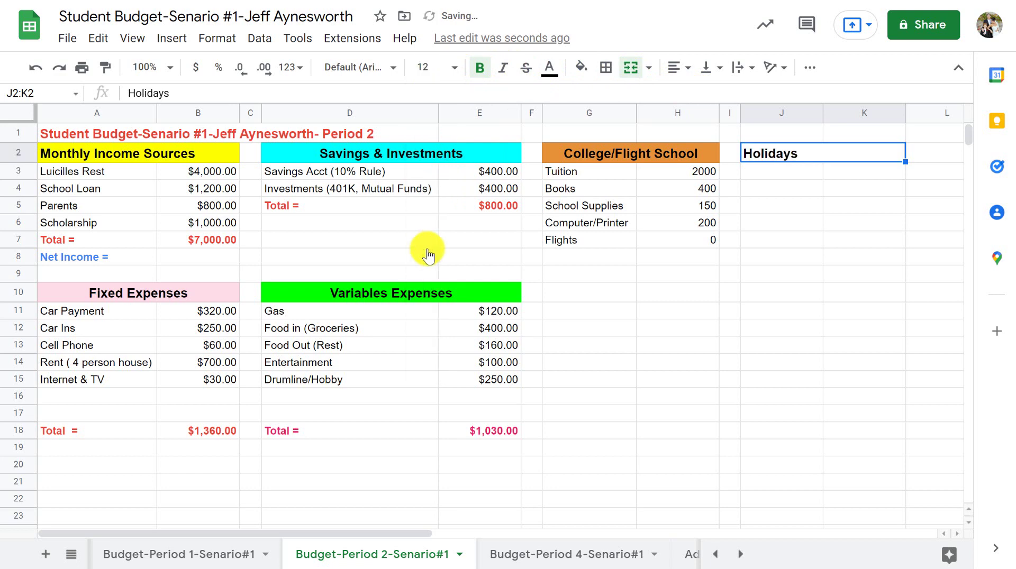
{"action": "left_click", "coordinate": [680, 69]}
{"action": "left_click", "coordinate": [698, 96]}
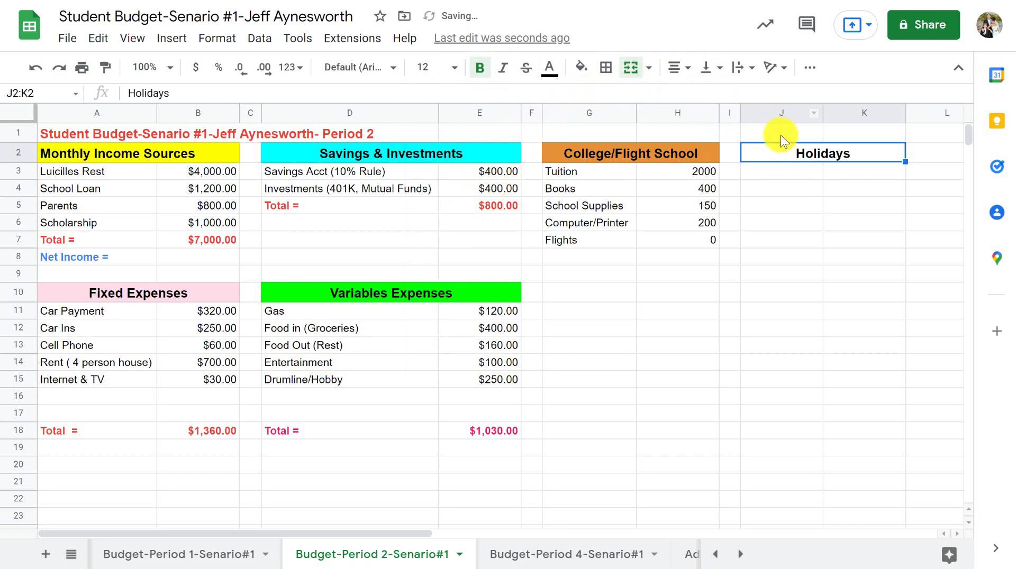
- Fill the merged Holidays heading cell with magenta
{"action": "left_click", "coordinate": [583, 70]}
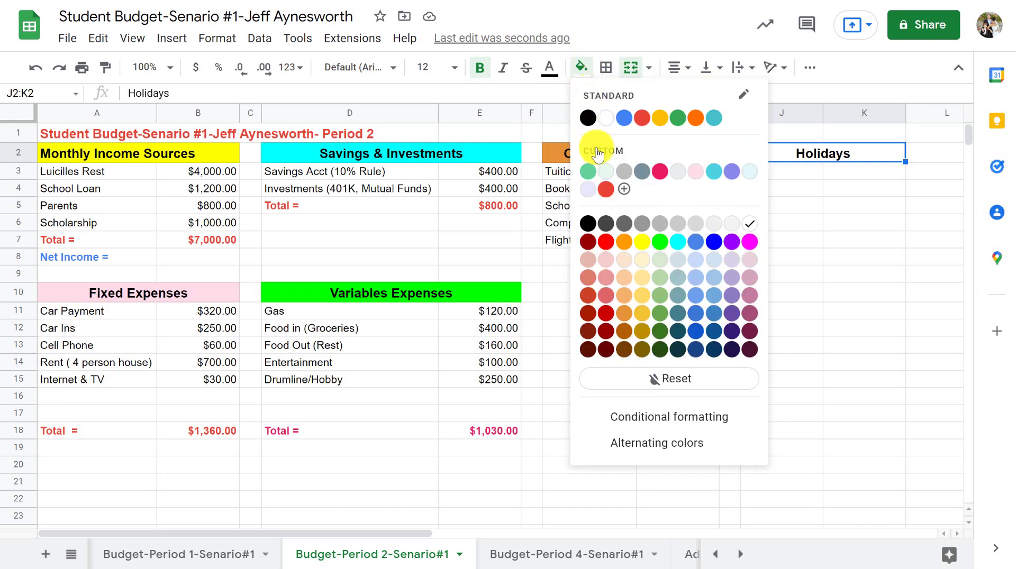
{"action": "left_click", "coordinate": [624, 295]}
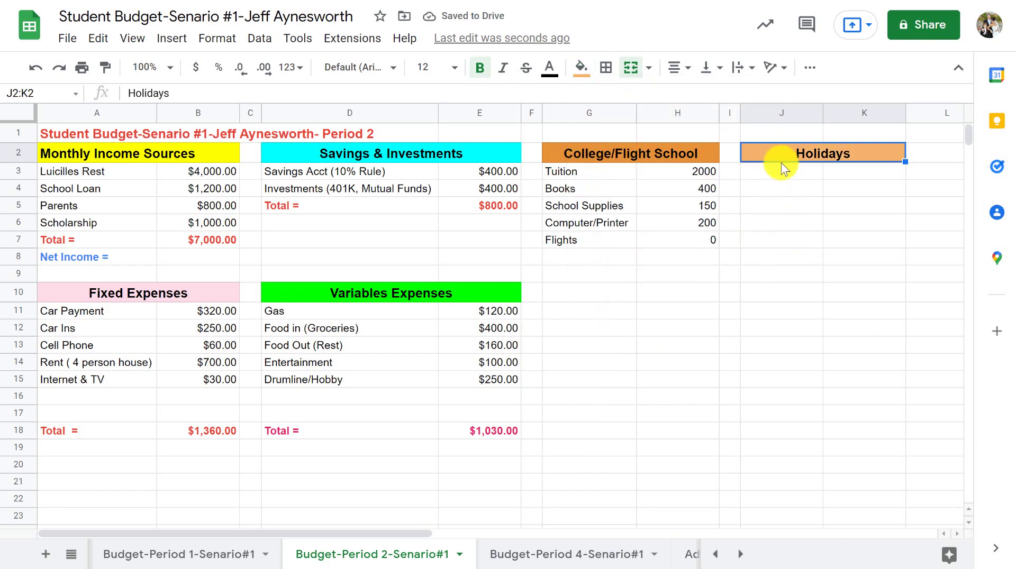
{"action": "left_click", "coordinate": [582, 68]}
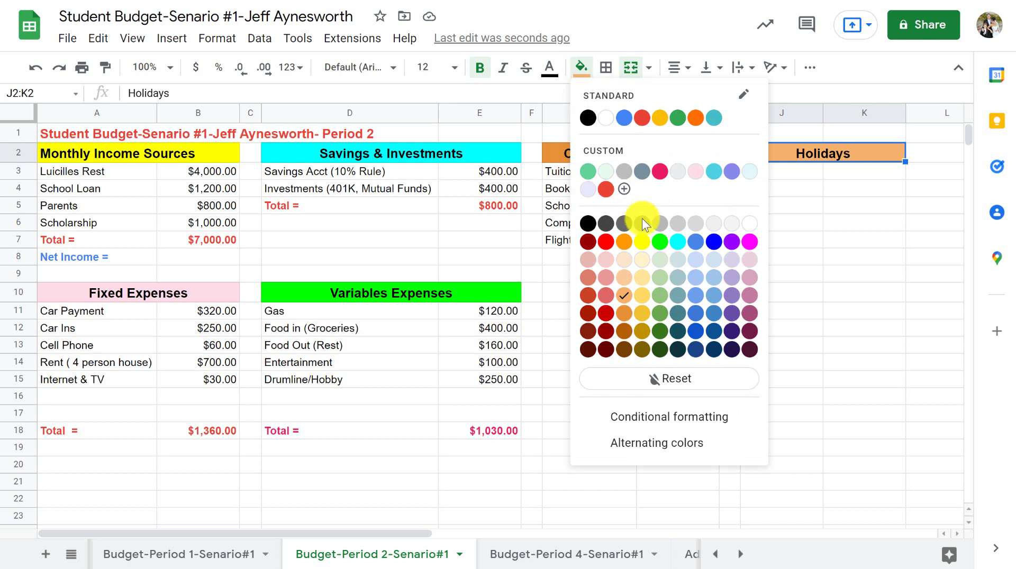
{"action": "left_click", "coordinate": [749, 242]}
{"action": "left_click", "coordinate": [785, 224]}
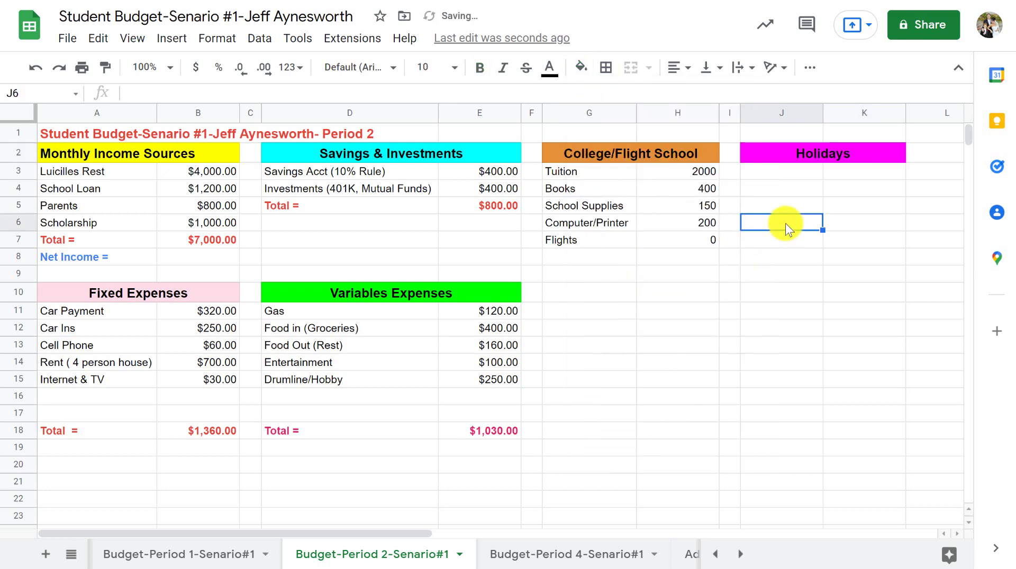
- Add a Christmas entry with an amount of 300 in row 3 under Holidays
{"action": "left_click", "coordinate": [799, 171]}
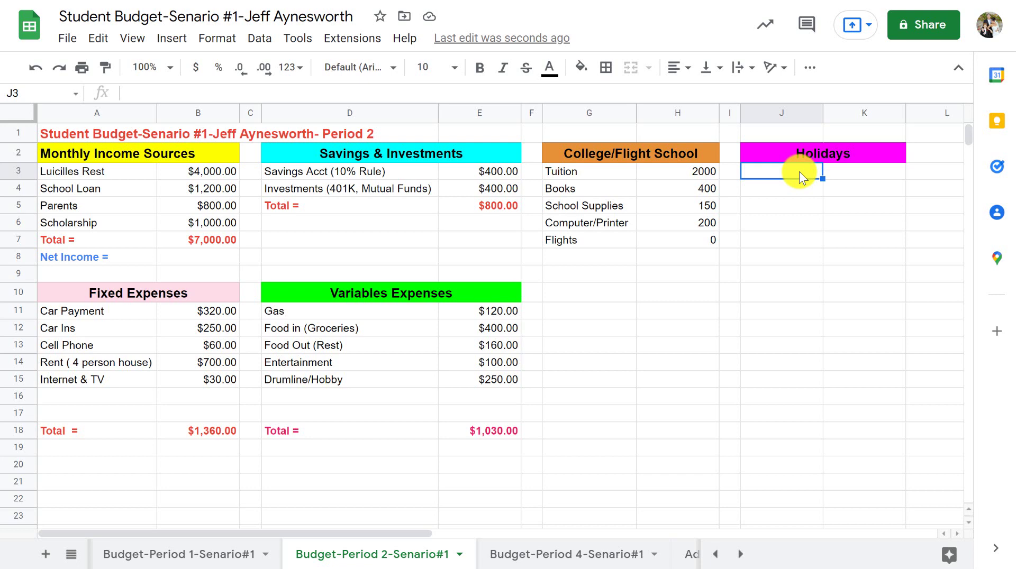
{"action": "type", "text": "Chris"}
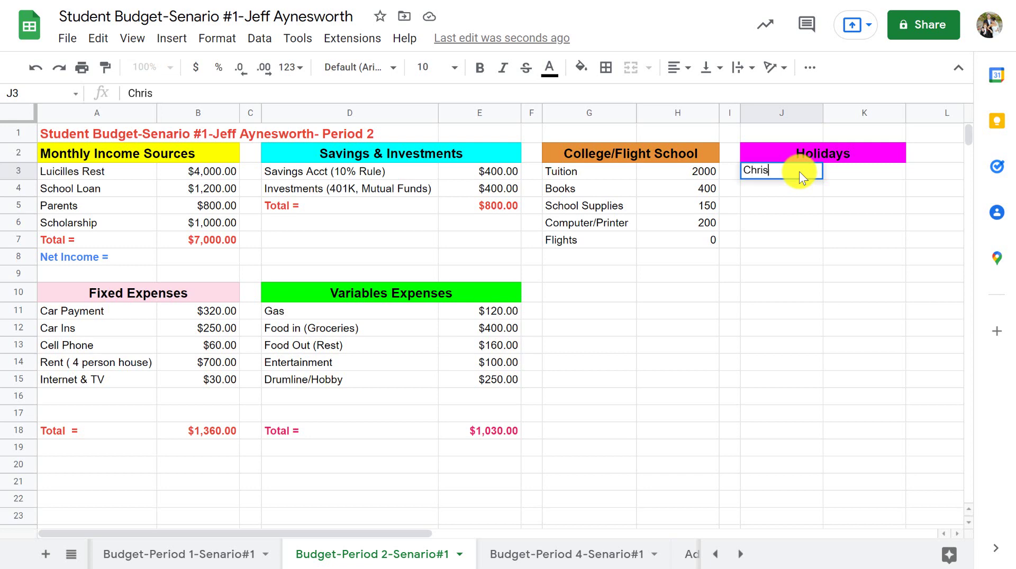
{"action": "type", "text": "tmas"}
{"action": "key", "text": "Tab"}
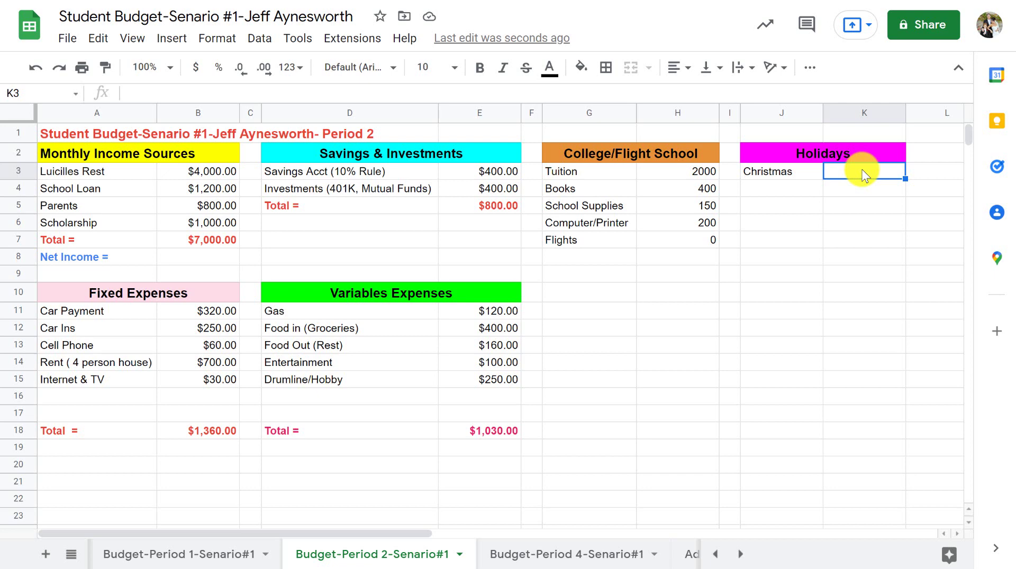
{"action": "type", "text": "3000"}
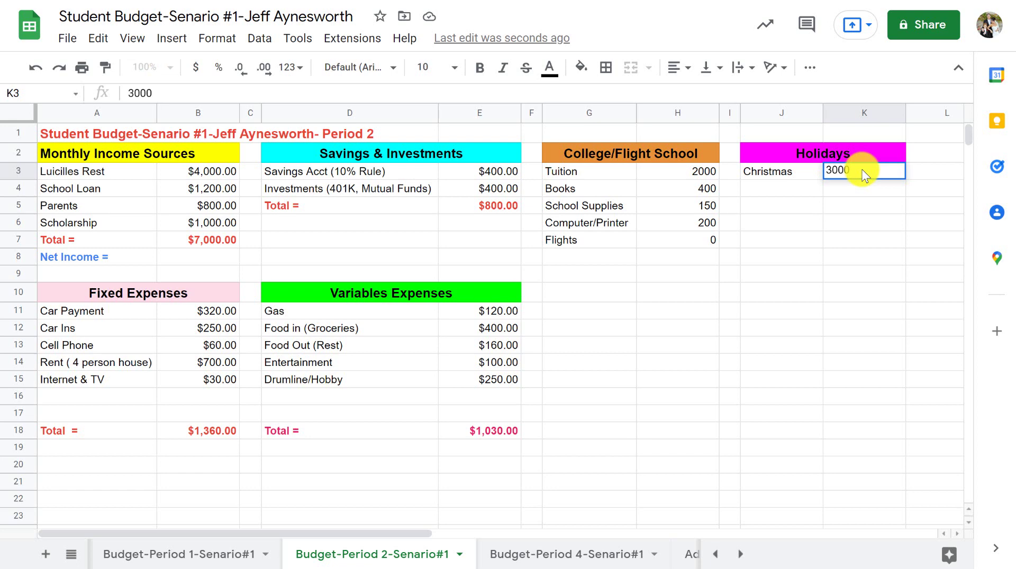
{"action": "key", "text": "BackSpace"}
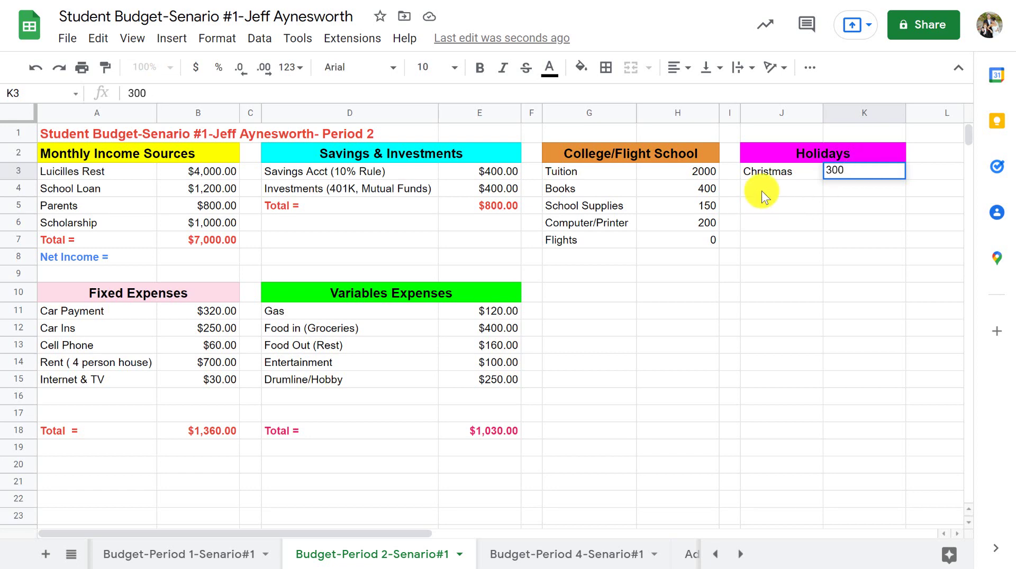
- Add a Thanksgiving entry with an amount of 100 in row 4 under Holidays
{"action": "left_click", "coordinate": [775, 189]}
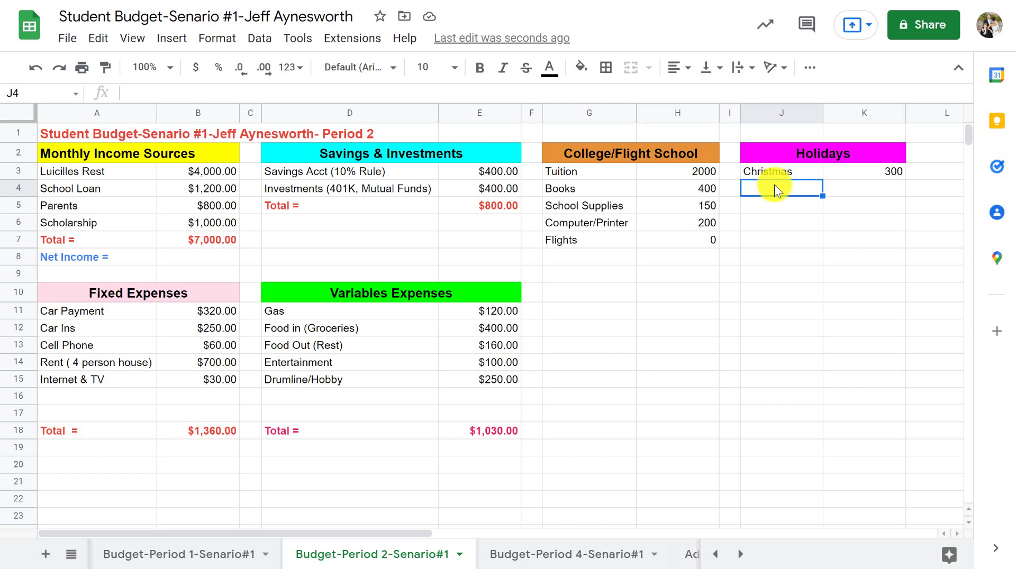
{"action": "type", "text": "Thna"}
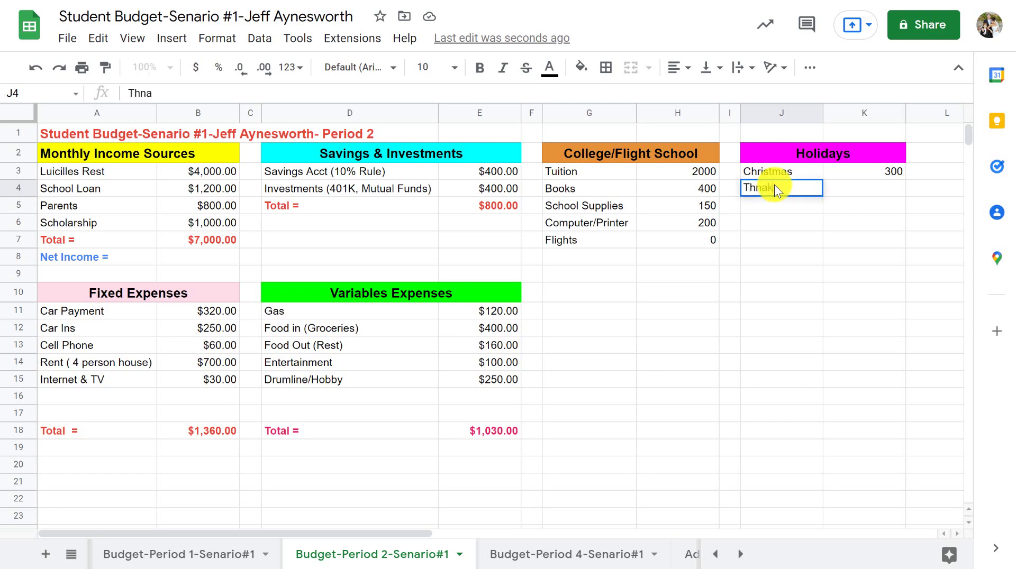
{"action": "key", "text": "BackSpace"}
{"action": "type", "text": "ankgin"}
{"action": "key", "text": "BackSpace"}
{"action": "key", "text": "BackSpace"}
{"action": "key", "text": "BackSpace"}
{"action": "type", "text": "sgiving"}
{"action": "key", "text": "Tab"}
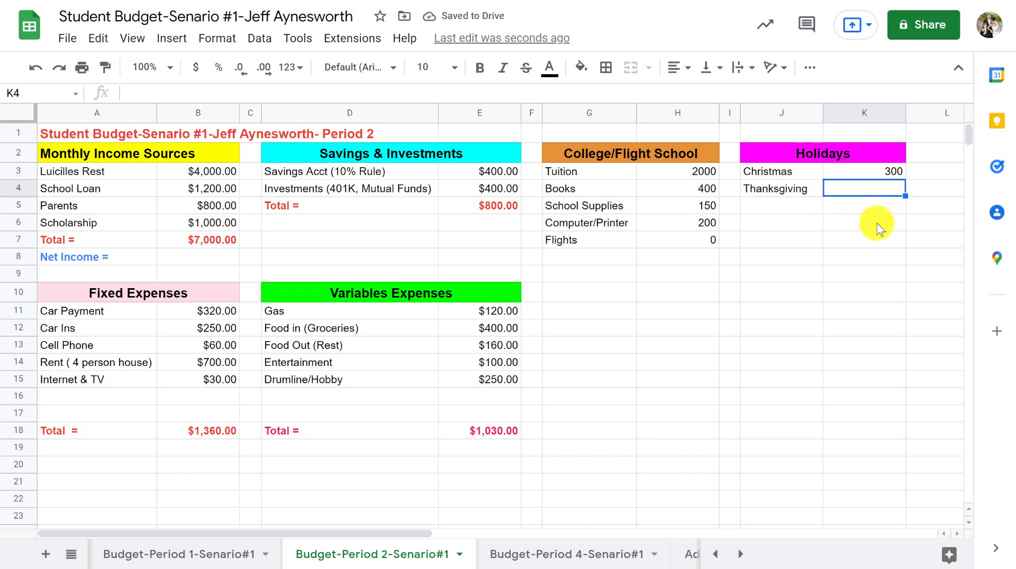
{"action": "type", "text": "100"}
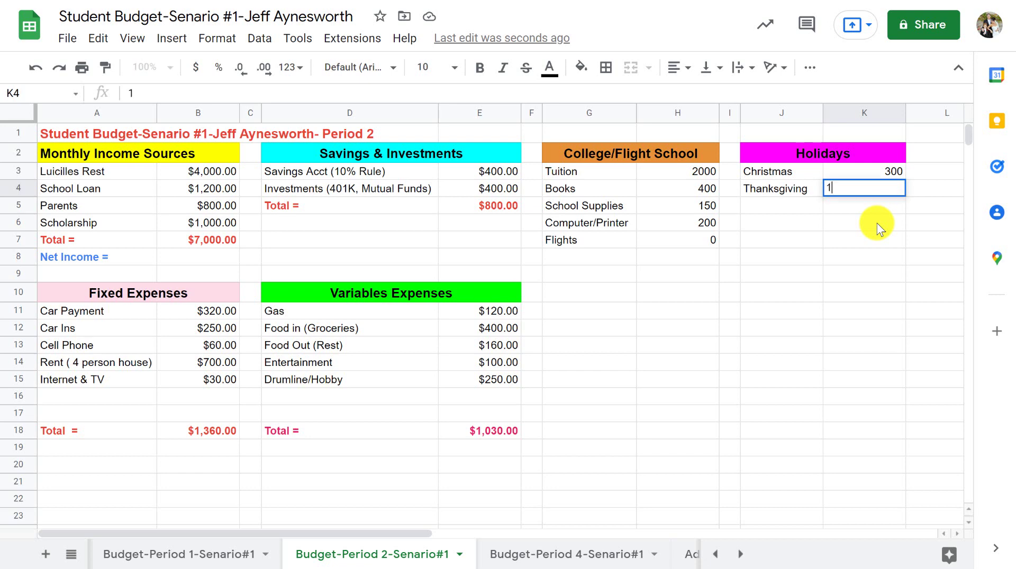
- Add a "Valantines" entry with an amount of 200 in row 5 under Holidays
{"action": "left_click", "coordinate": [800, 203]}
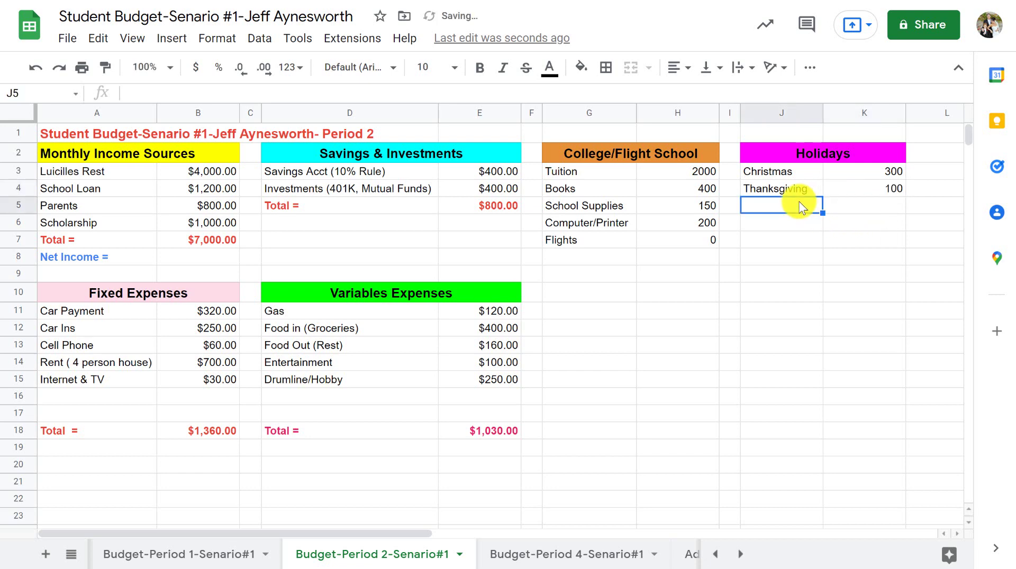
{"action": "type", "text": "Val"}
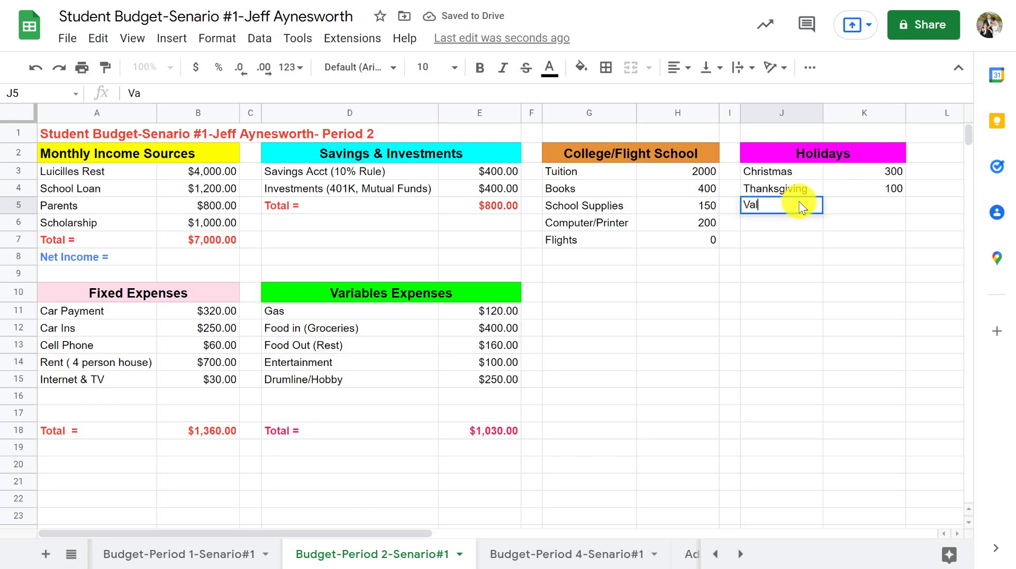
{"action": "type", "text": "antines"}
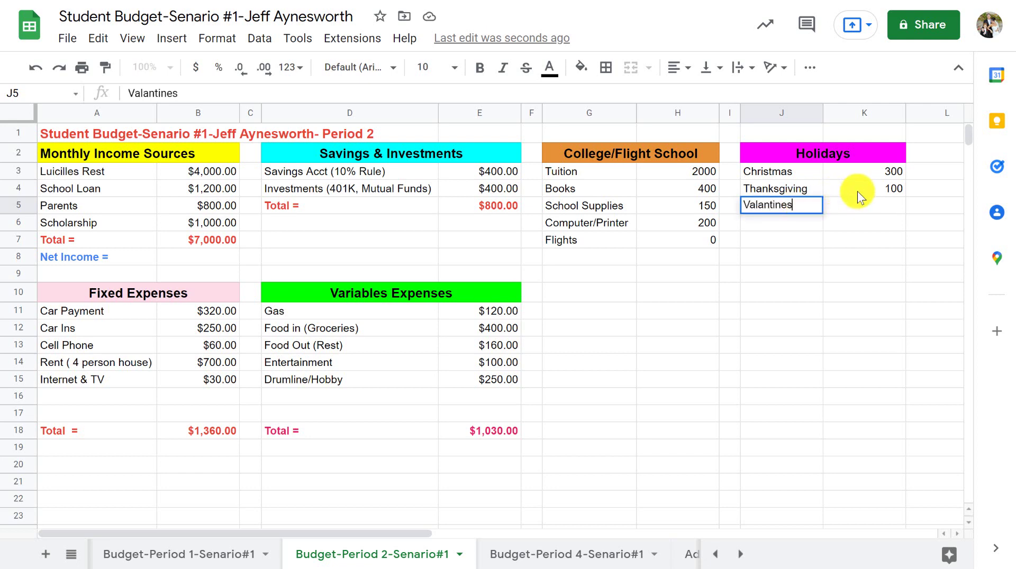
{"action": "left_click", "coordinate": [858, 205]}
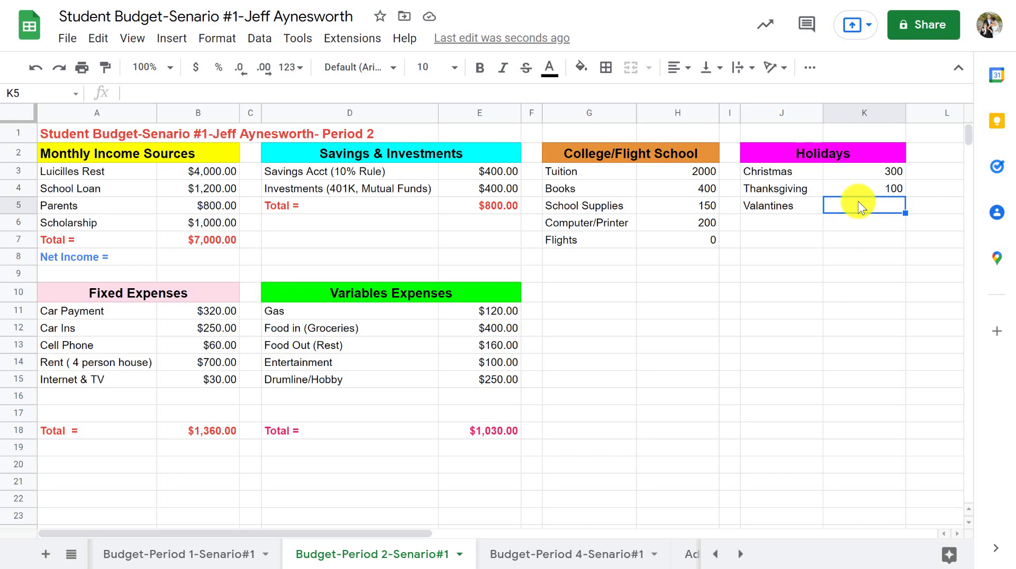
{"action": "type", "text": "200"}
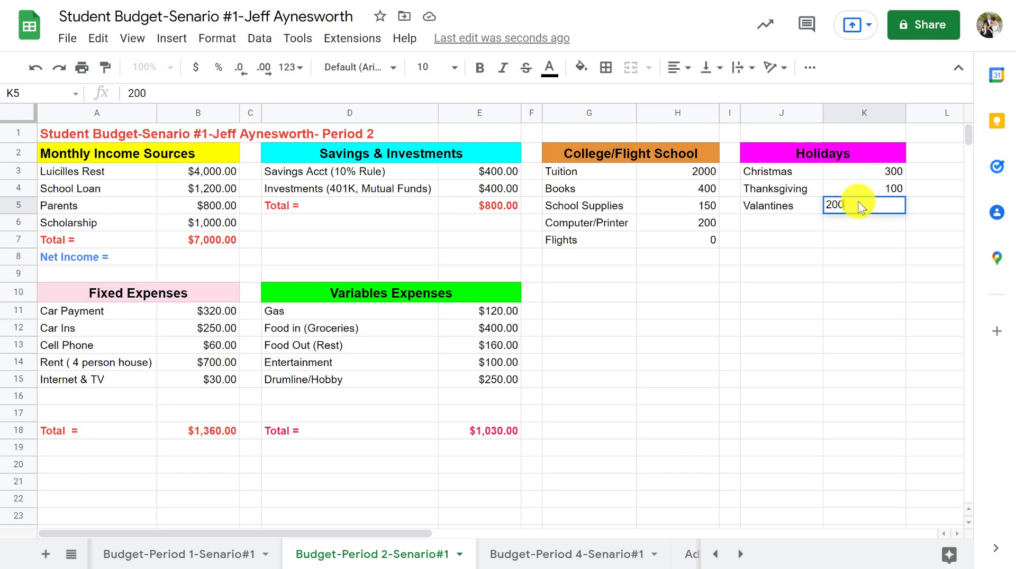
{"action": "left_click", "coordinate": [804, 223]}
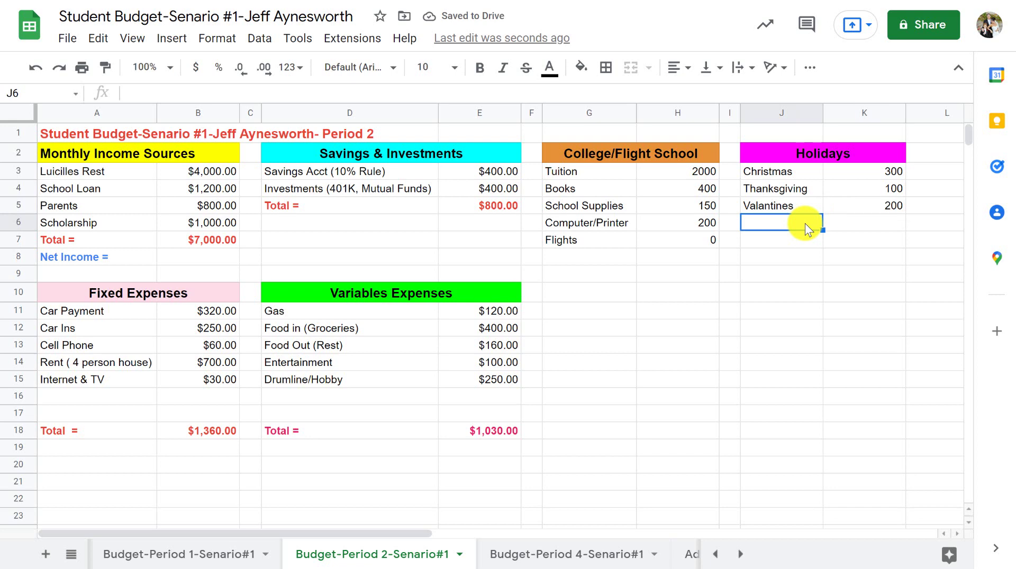
- Add a Halloween entry with an amount of 50 in row 6 under Holidays
{"action": "type", "text": "H"}
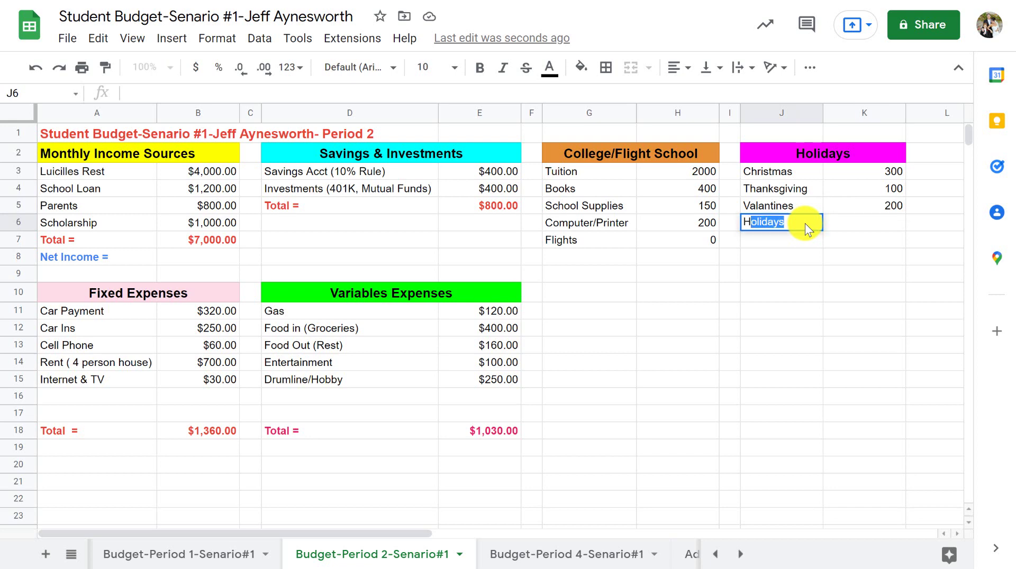
{"action": "type", "text": "alloween"}
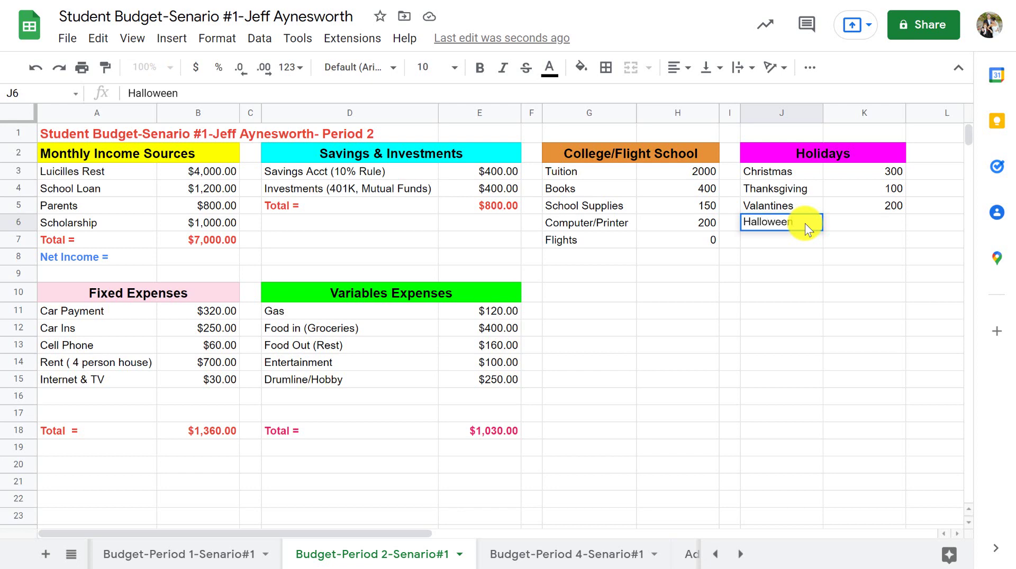
{"action": "key", "text": "Tab"}
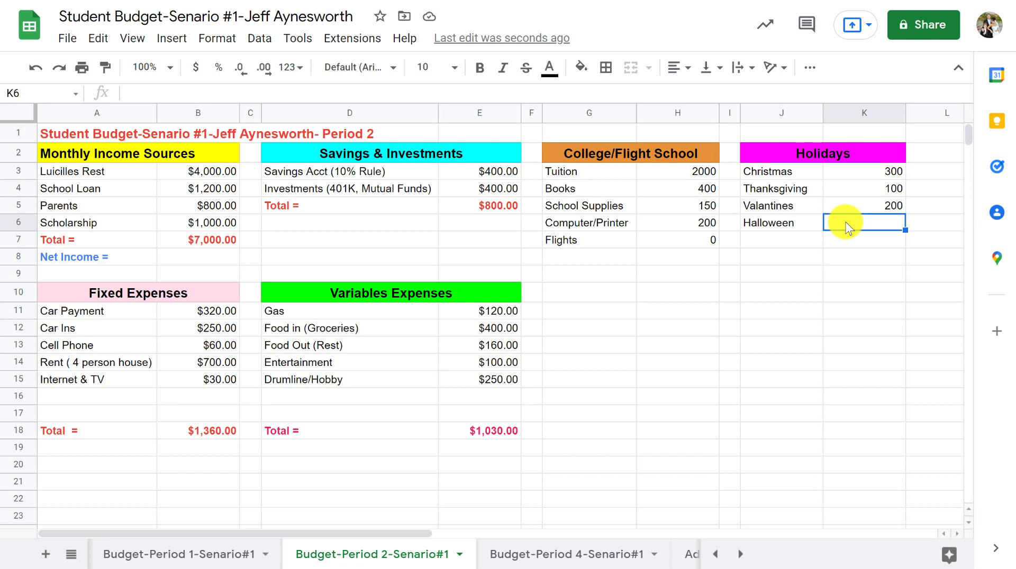
{"action": "type", "text": "50"}
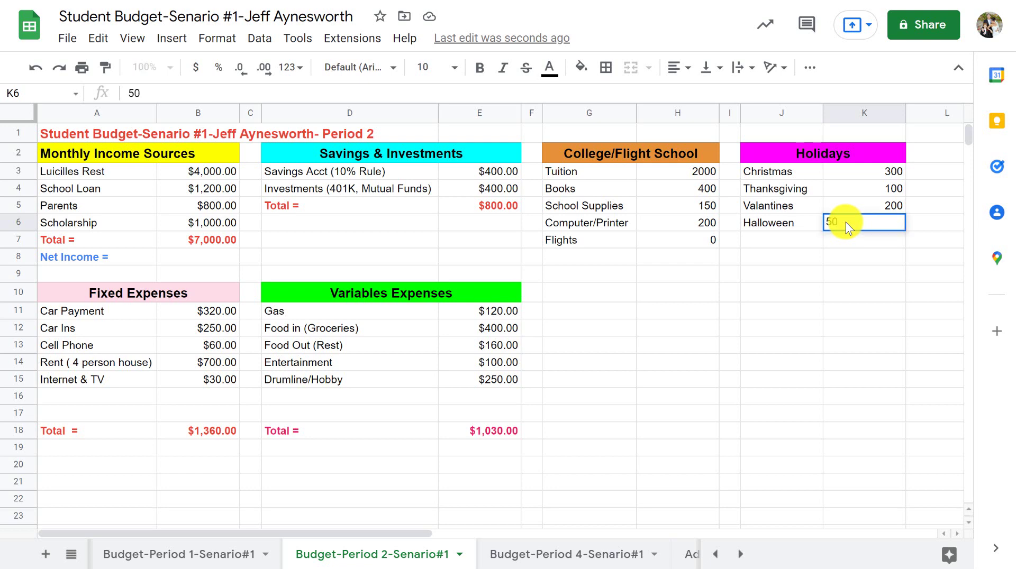
- Add a Birthdays entry with an amount of 40 in row 7 under Holidays
{"action": "left_click", "coordinate": [776, 243]}
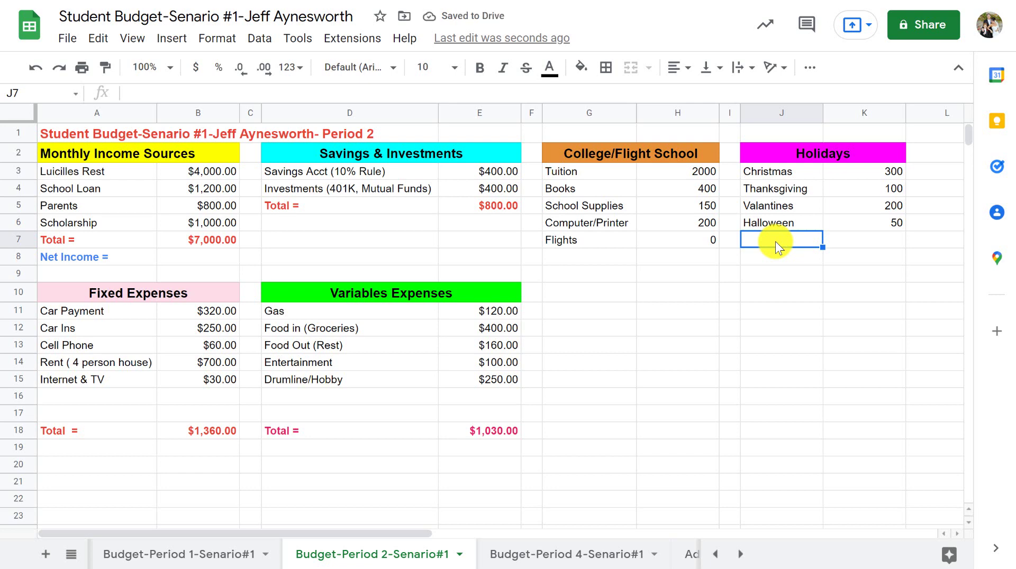
{"action": "type", "text": "Birnt"}
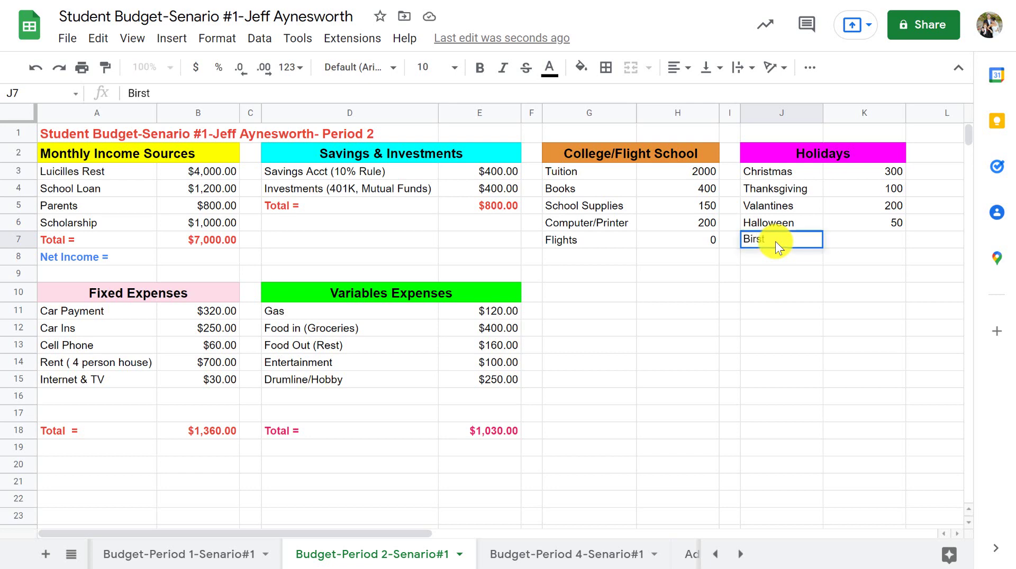
{"action": "key", "text": "BackSpace"}
{"action": "key", "text": "BackSpace"}
{"action": "type", "text": "thdays"}
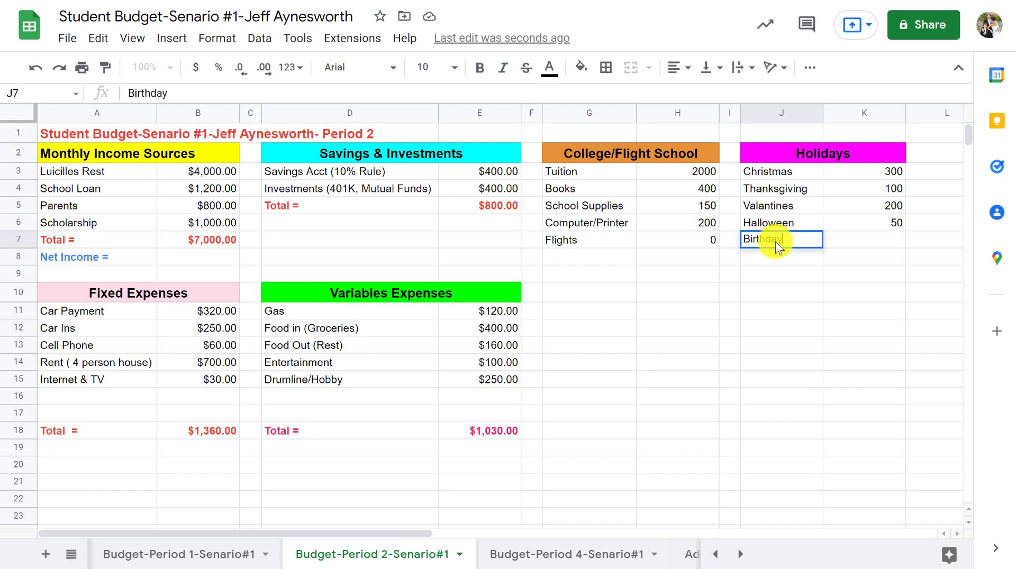
{"action": "left_click", "coordinate": [852, 249]}
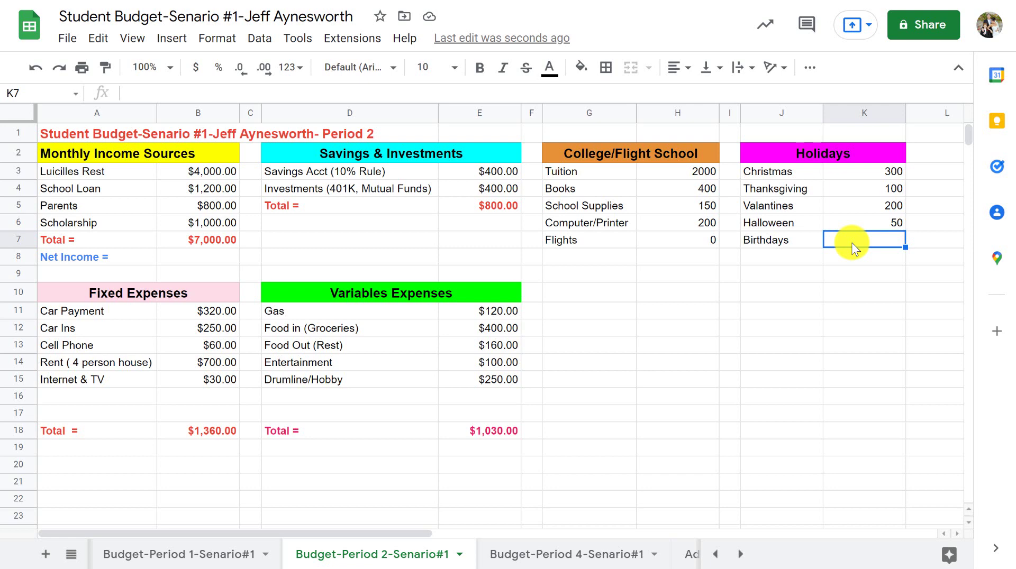
{"action": "type", "text": "40"}
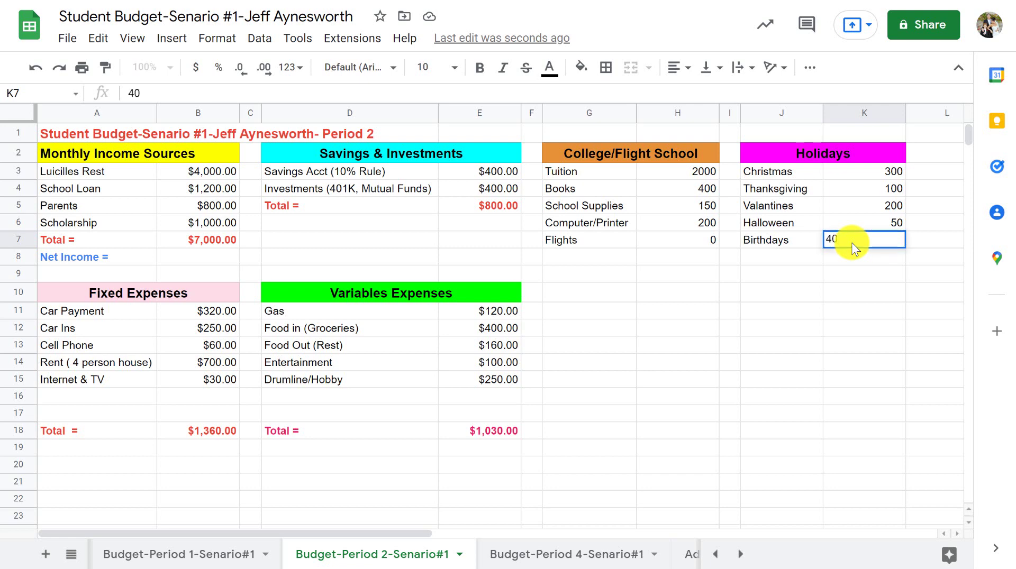
- Add a "4th of July" entry with an amount of 100 in row 8 under Holidays
{"action": "left_click", "coordinate": [789, 258]}
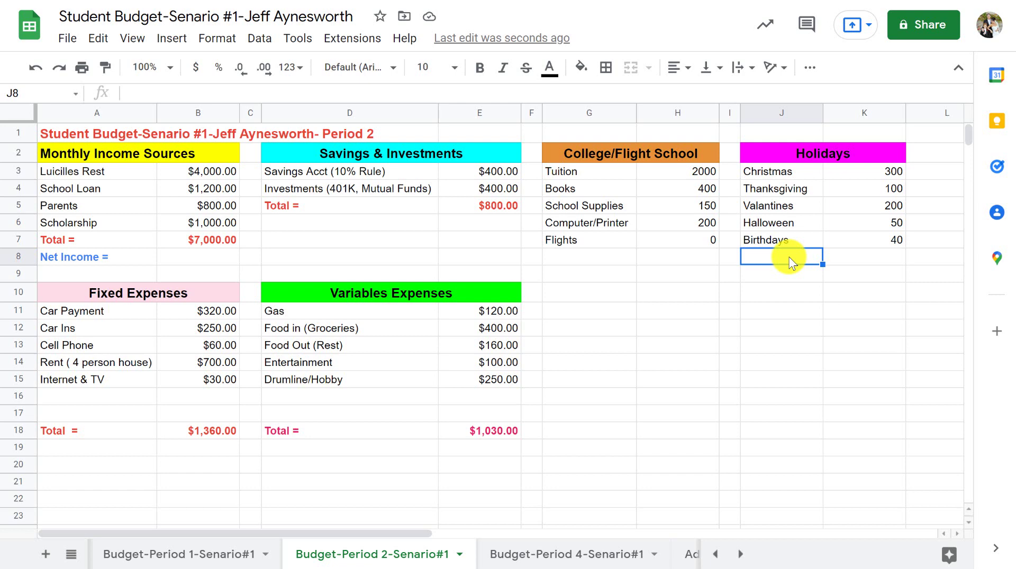
{"action": "type", "text": "4th of Ju"}
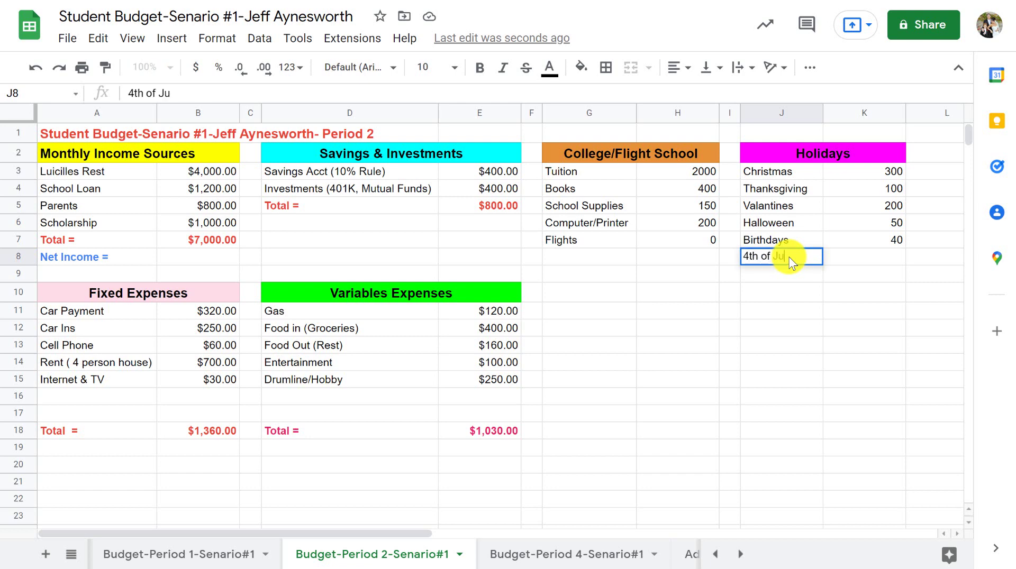
{"action": "type", "text": "ly"}
{"action": "key", "text": "Tab"}
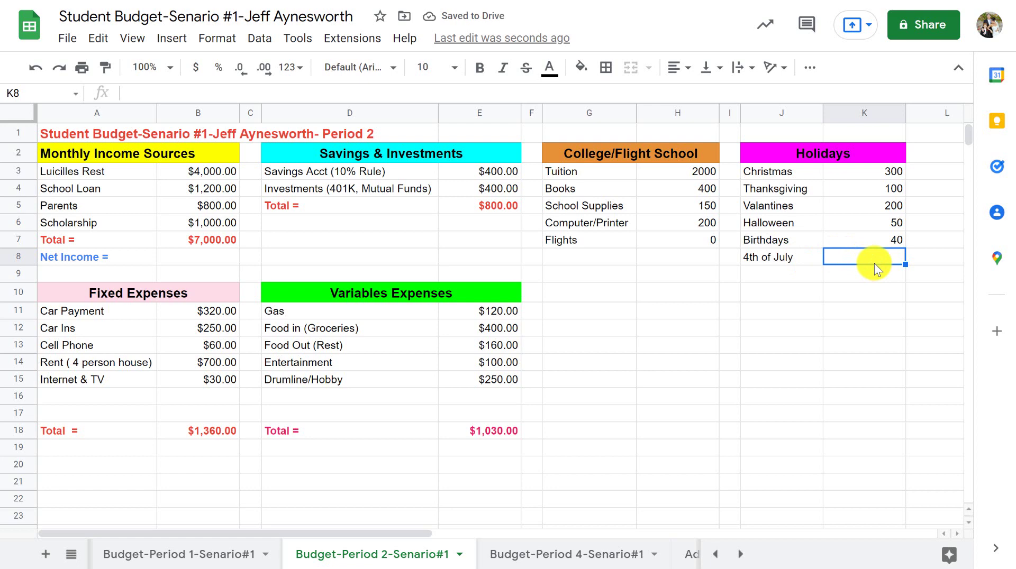
{"action": "type", "text": "100"}
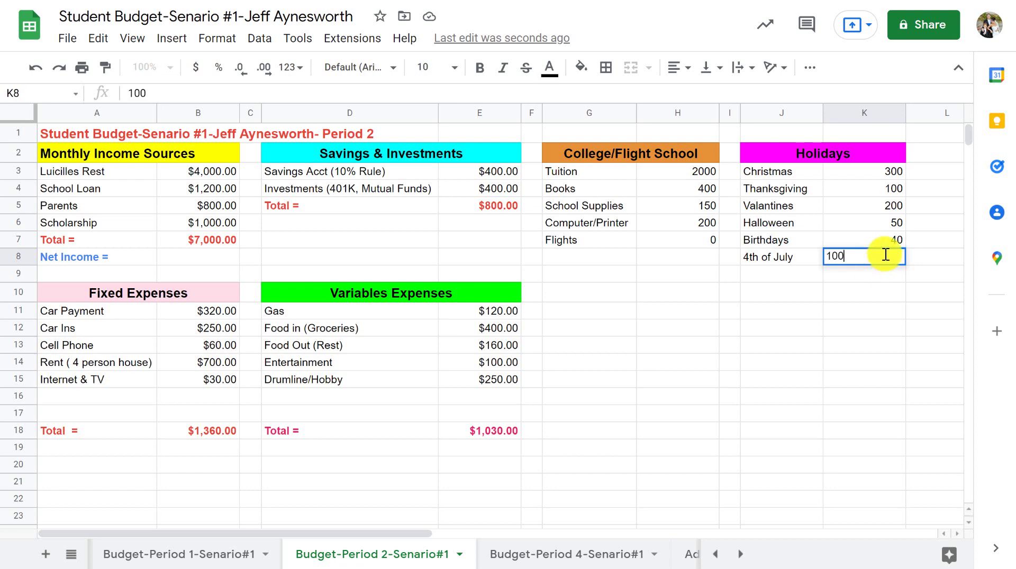
{"action": "left_click", "coordinate": [877, 275]}
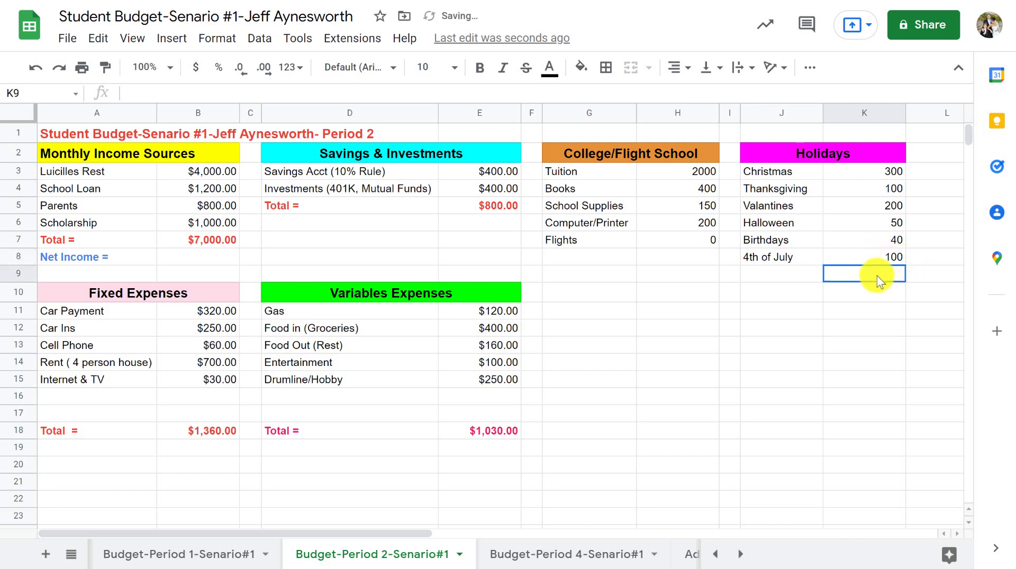
- Enter the labels "New Years" in row 9 and "Easters" in row 10 under Holidays
{"action": "left_click", "coordinate": [790, 275]}
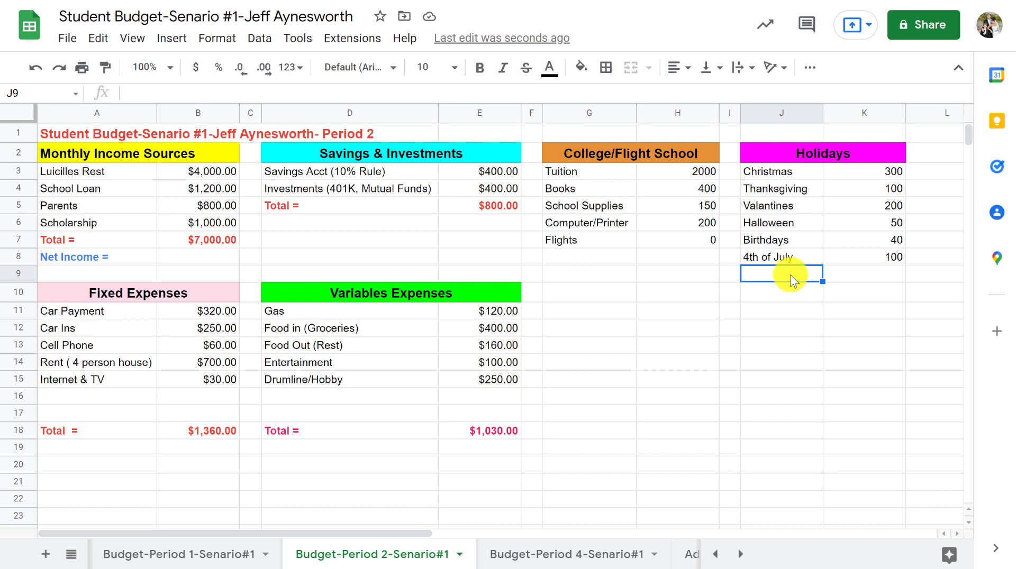
{"action": "type", "text": "New"}
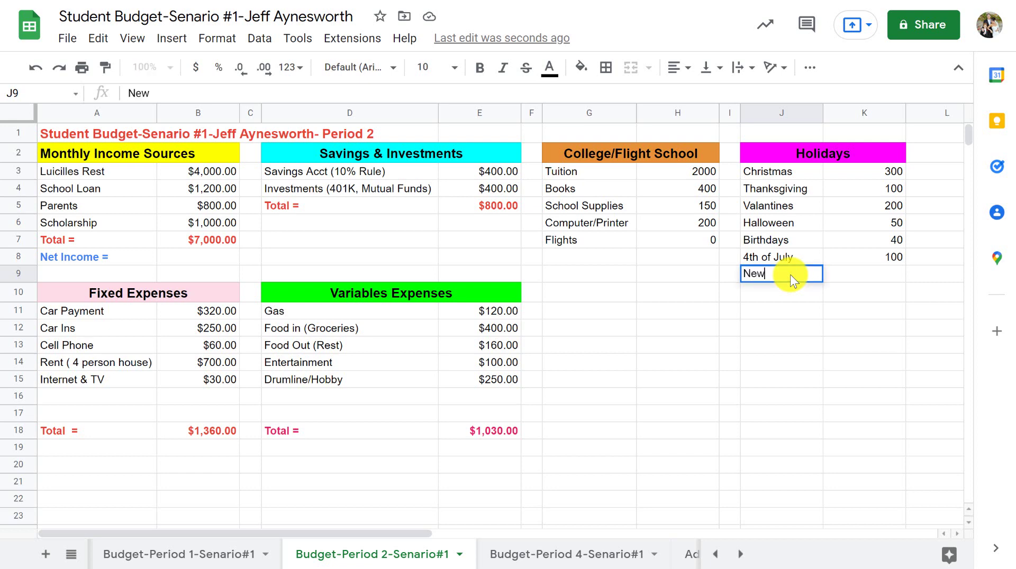
{"action": "type", "text": " Years"}
{"action": "key", "text": "Tab"}
{"action": "left_click", "coordinate": [781, 292]}
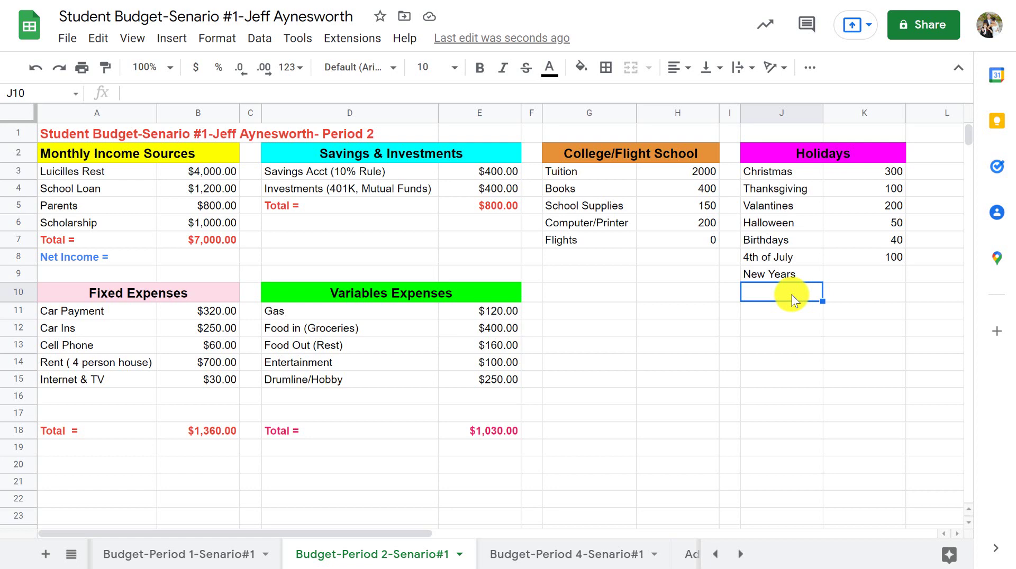
{"action": "type", "text": "Easters"}
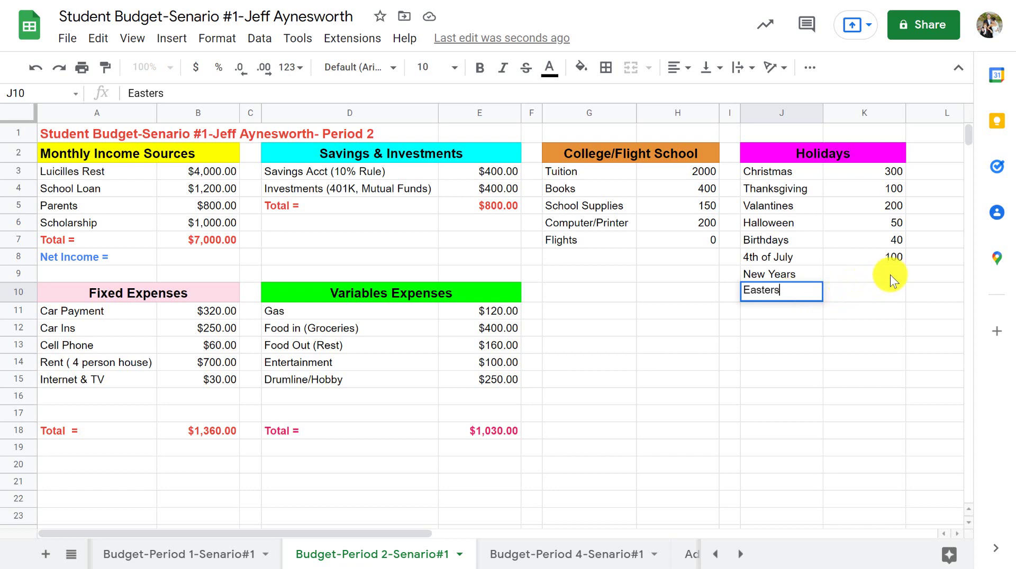
{"action": "left_click", "coordinate": [862, 289]}
- Enter the labels "Mother's Day" in row 11 and "Father's Day" in row 12 under Holidays
{"action": "left_click", "coordinate": [792, 309]}
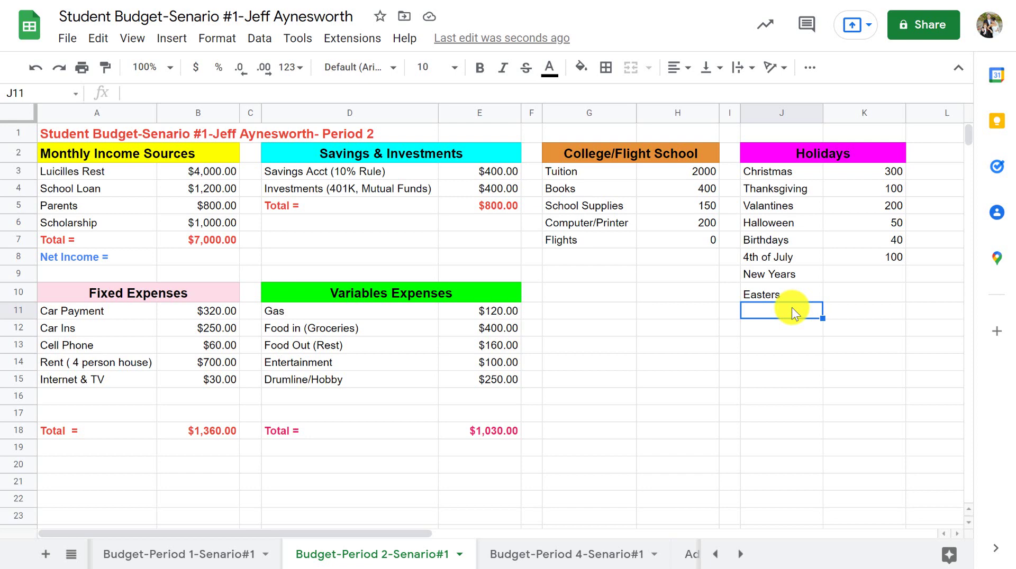
{"action": "type", "text": "Moth"}
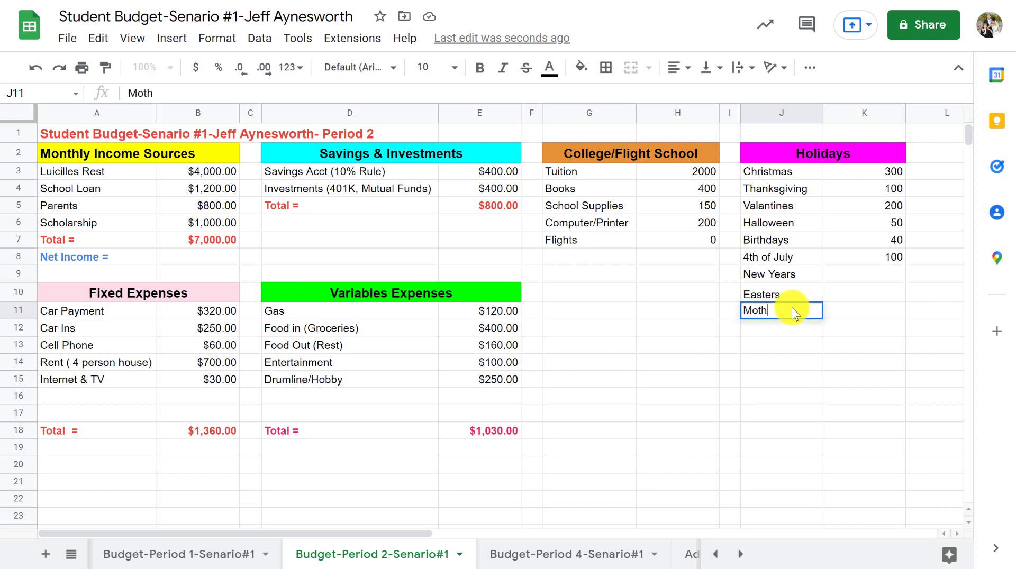
{"action": "type", "text": "er's Day"}
{"action": "key", "text": "Return"}
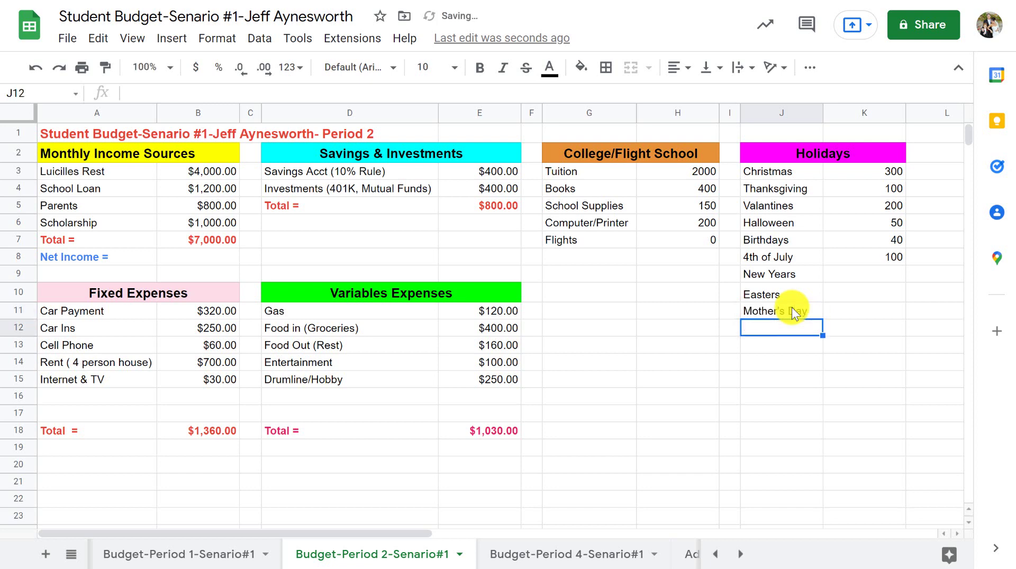
{"action": "type", "text": "Fatch"}
{"action": "key", "text": "BackSpace"}
{"action": "key", "text": "BackSpace"}
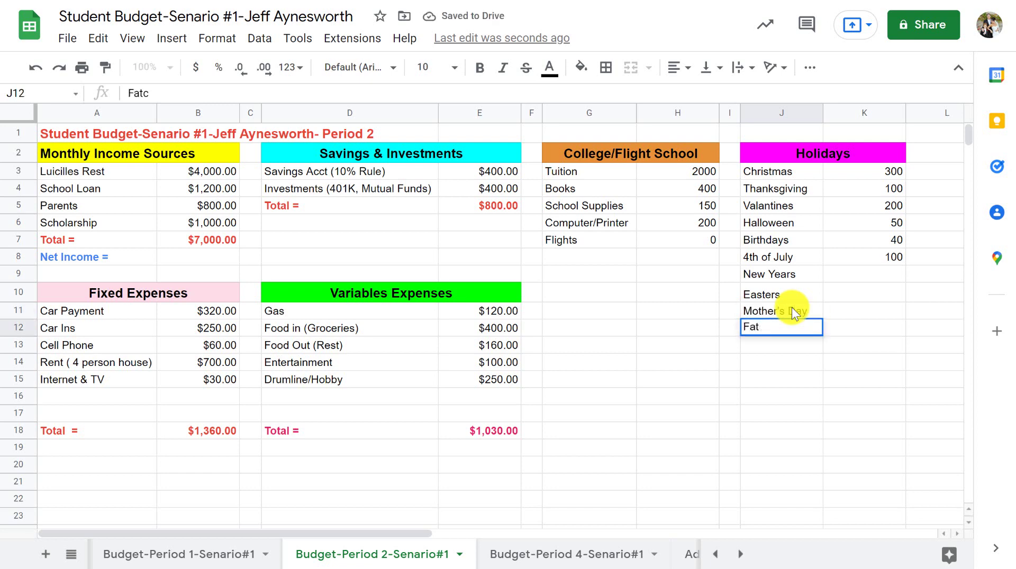
{"action": "type", "text": "her's Day"}
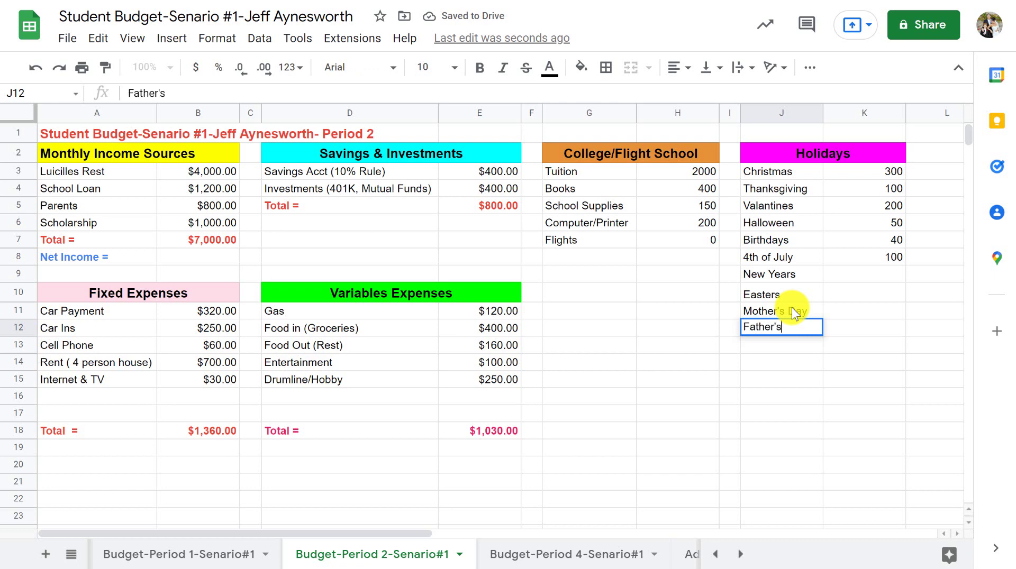
- Set the amounts for Mother's Day and Father's Day to 100 each
{"action": "left_click", "coordinate": [855, 312]}
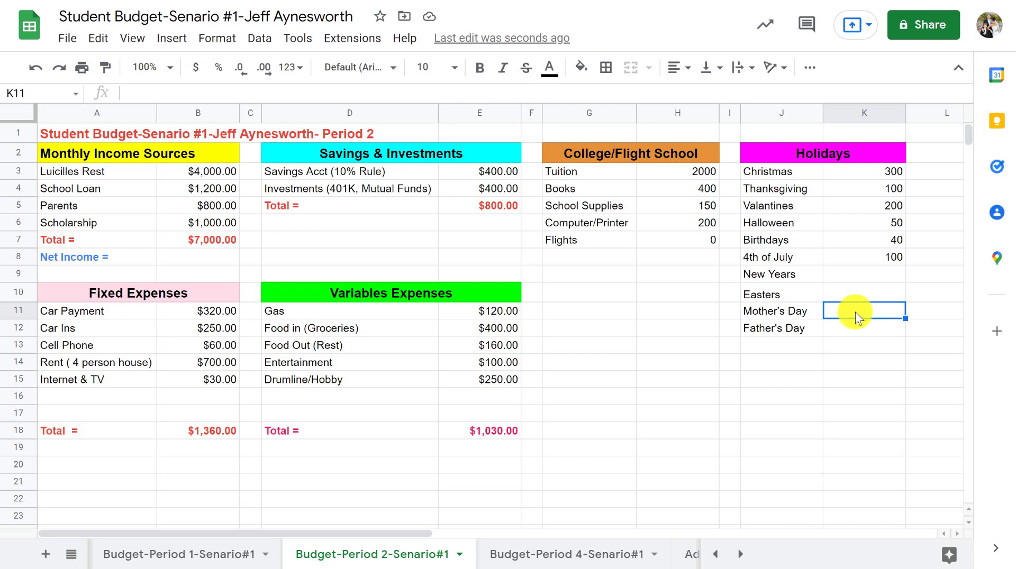
{"action": "type", "text": "1000"}
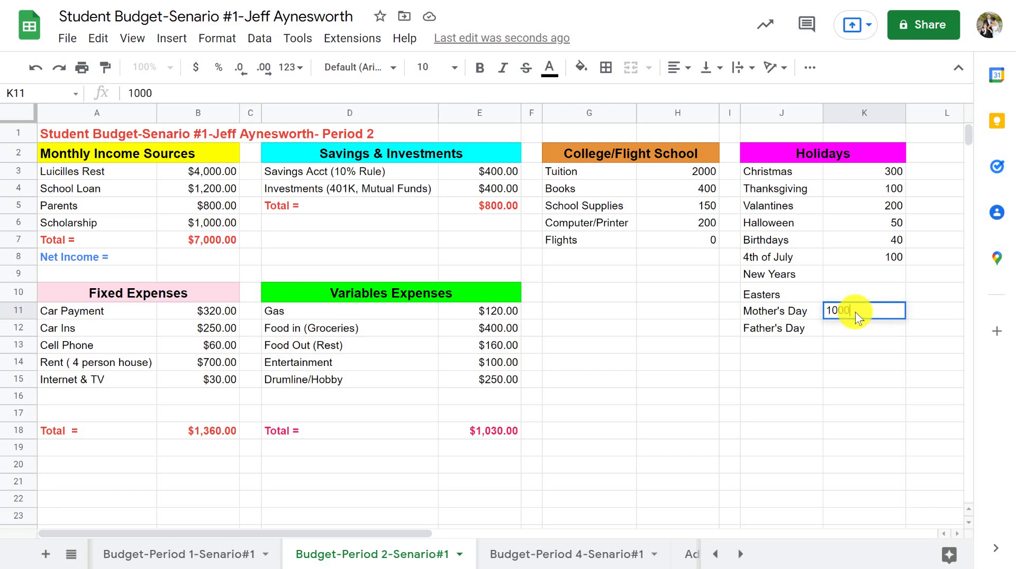
{"action": "key", "text": "BackSpace"}
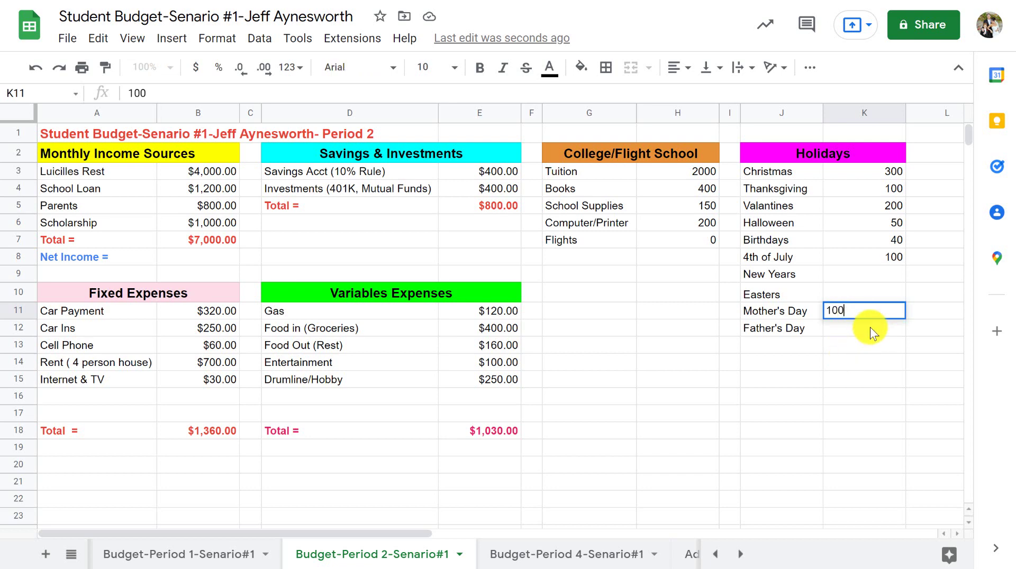
{"action": "left_click", "coordinate": [870, 327]}
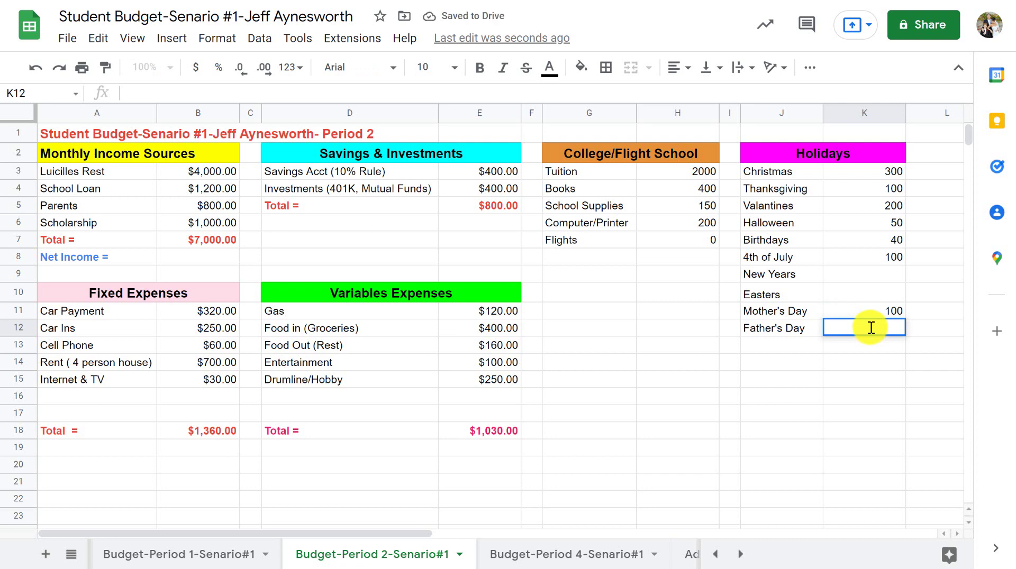
{"action": "type", "text": "100"}
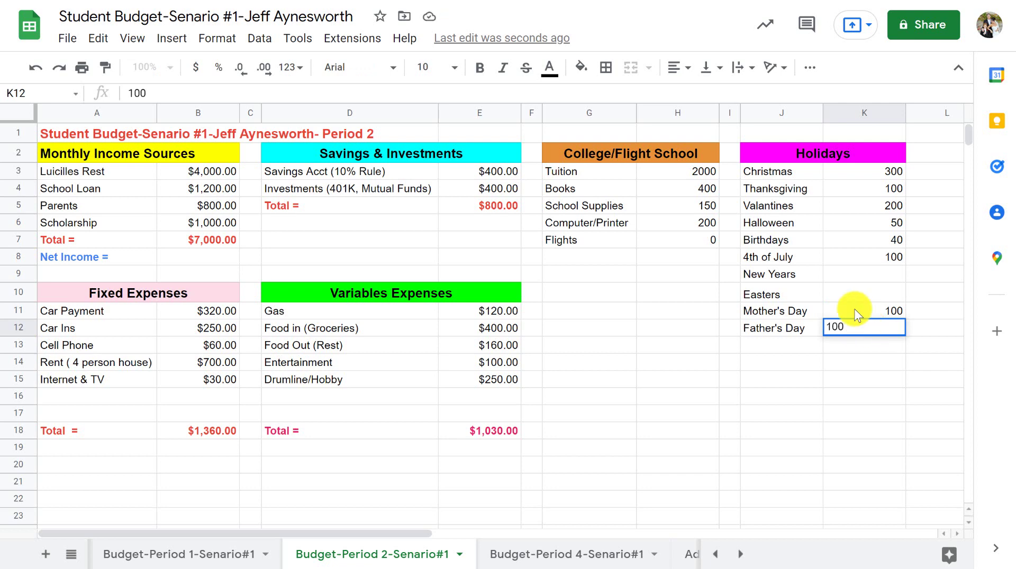
- Set the Easters amount to 25 and the New Years amount to 50
{"action": "left_click", "coordinate": [866, 298]}
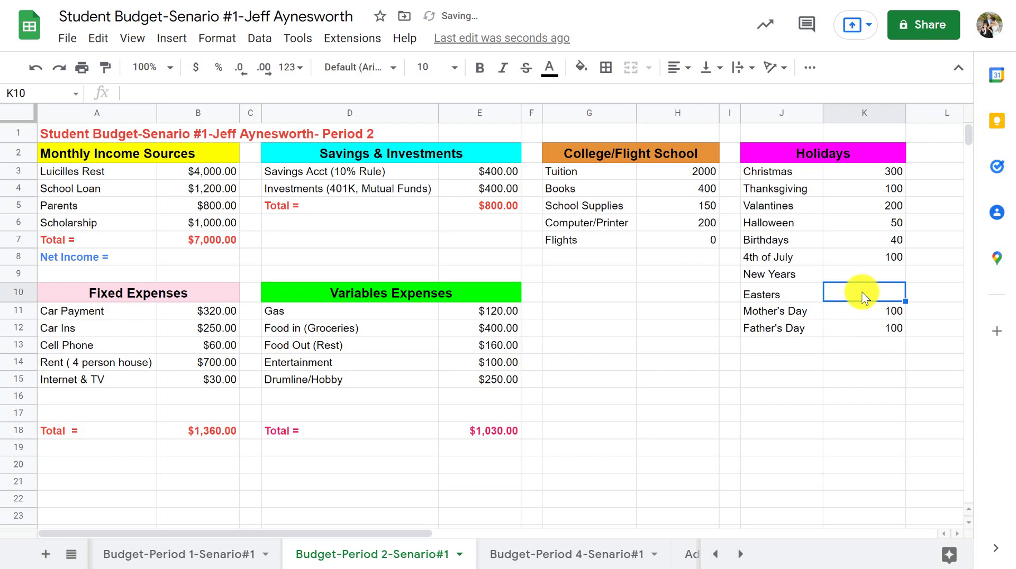
{"action": "type", "text": "25"}
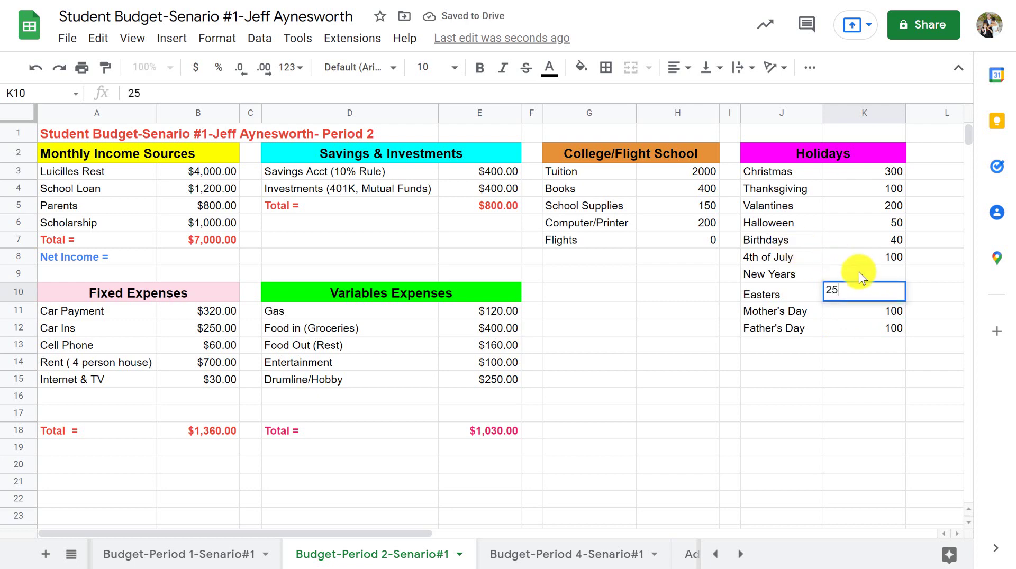
{"action": "left_click", "coordinate": [859, 273]}
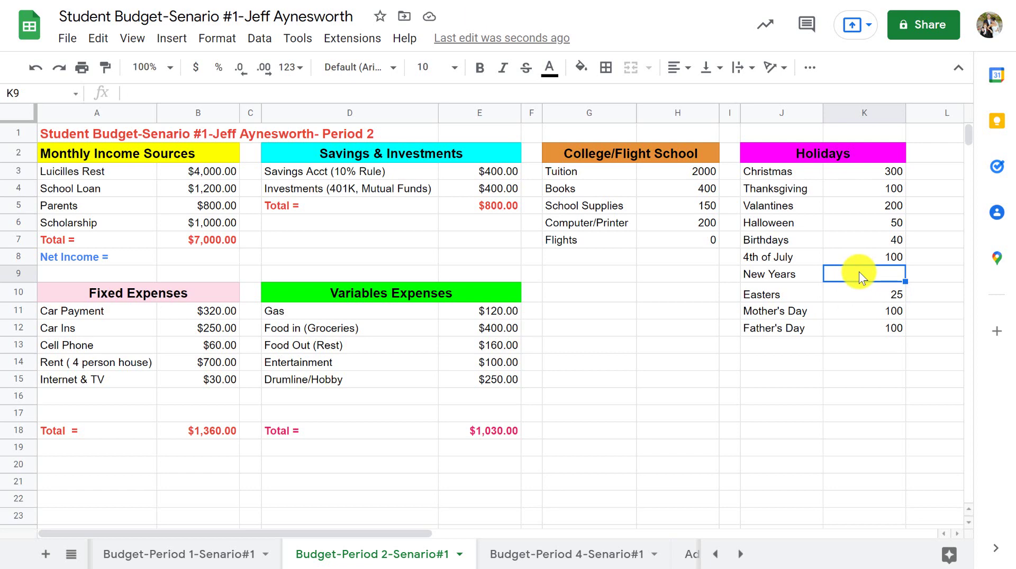
{"action": "type", "text": "50"}
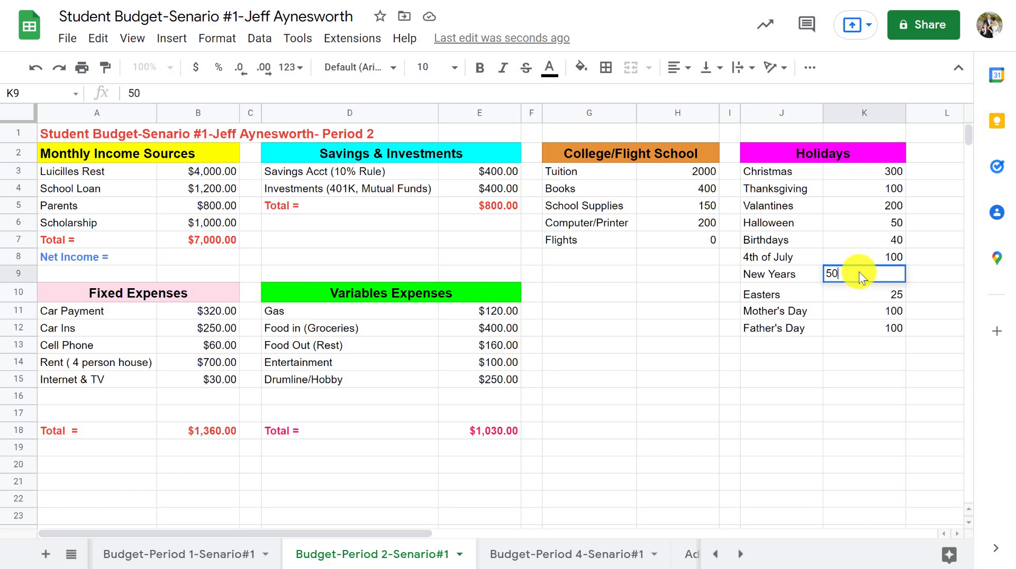
{"action": "left_click", "coordinate": [859, 364]}
- Enter the label "Total =" in cell J13 below the Father's Day entry
{"action": "left_click", "coordinate": [798, 351]}
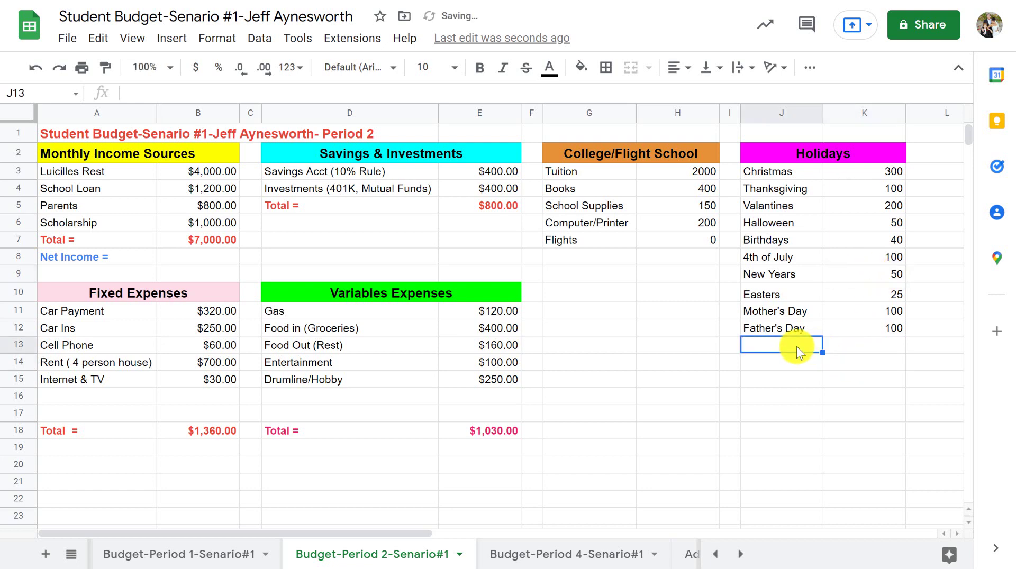
{"action": "type", "text": "Tot"}
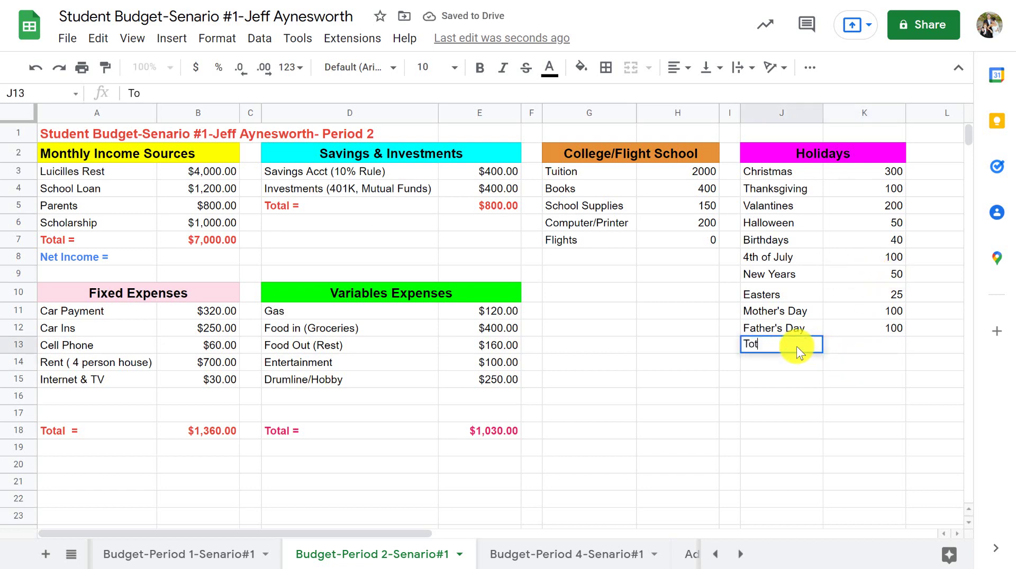
{"action": "type", "text": "al ="}
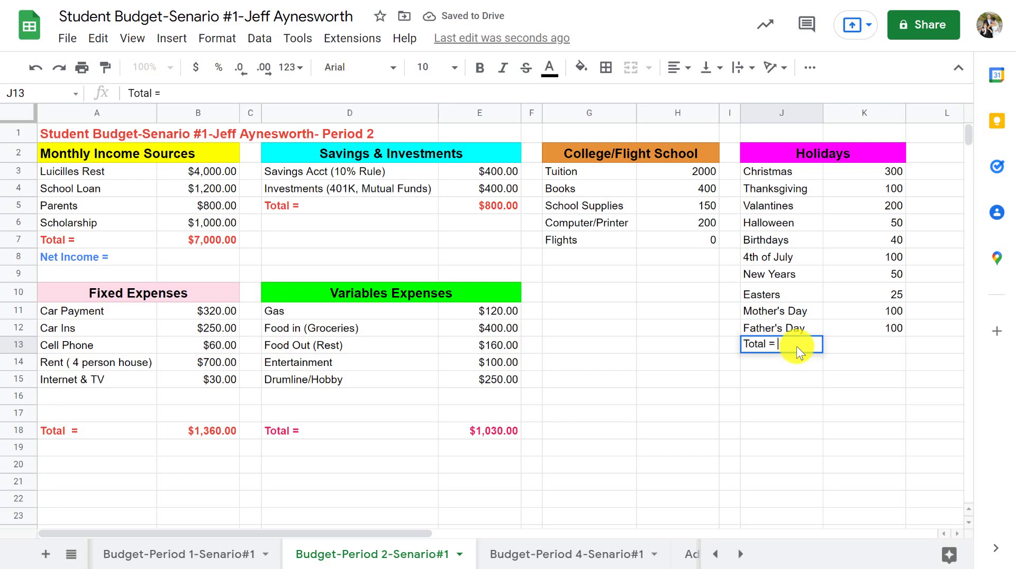
- Format the Holidays total row, cells J13:K13, in bold red text
{"action": "left_click_drag", "start_coordinate": [863, 348], "coordinate": [798, 345]}
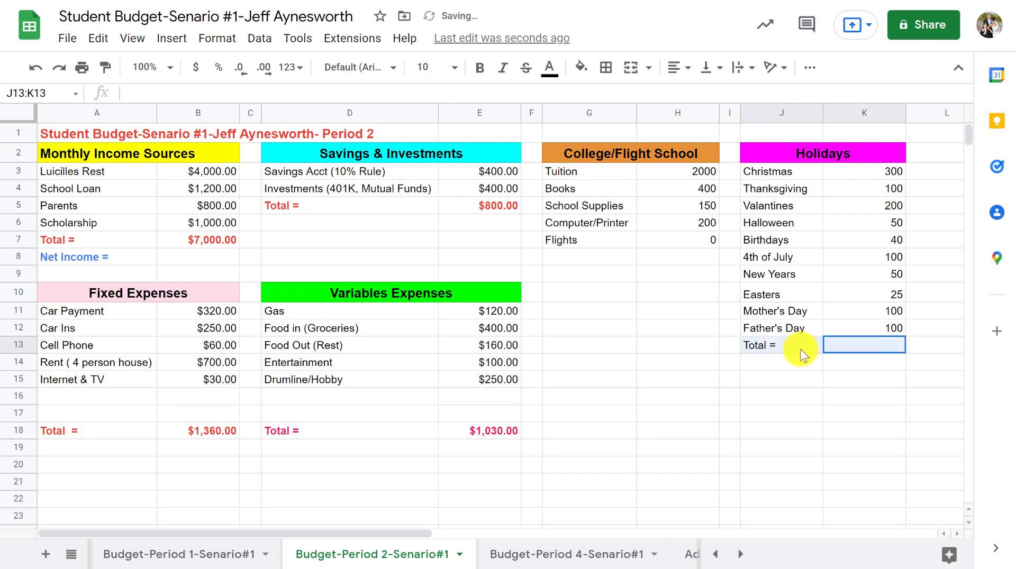
{"action": "left_click", "coordinate": [478, 71]}
{"action": "left_click", "coordinate": [578, 68]}
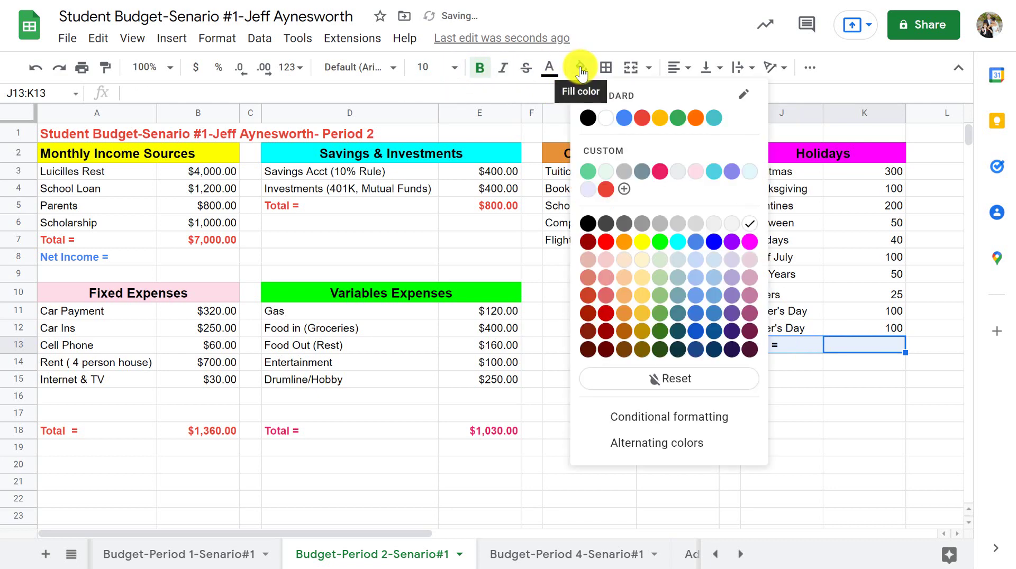
{"action": "left_click", "coordinate": [551, 70]}
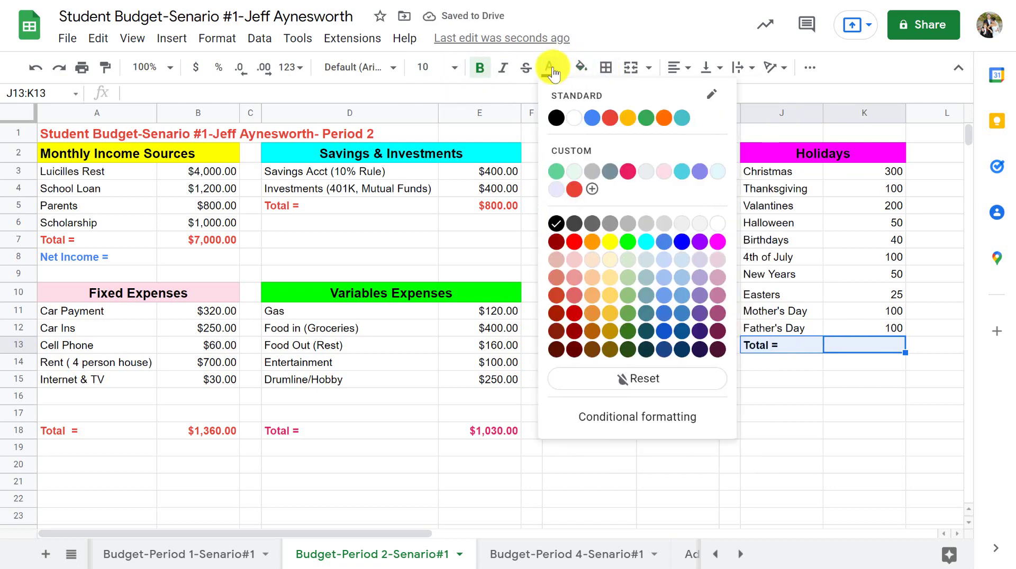
{"action": "left_click", "coordinate": [610, 117]}
- Sum K3:K12 in cell K13 for the Holidays total and format K3:K13 as currency
{"action": "left_click", "coordinate": [857, 352]}
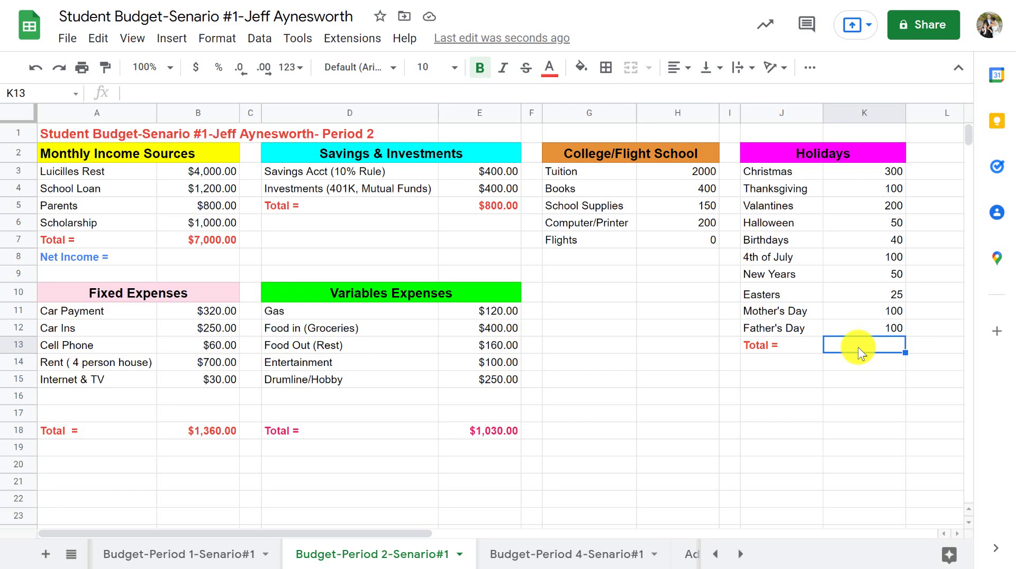
{"action": "type", "text": "=u"}
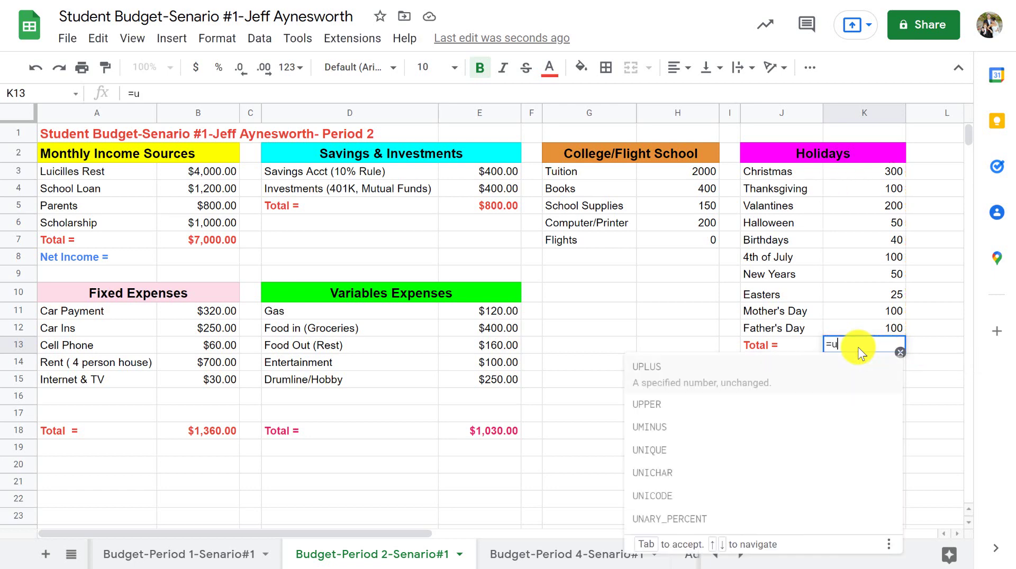
{"action": "key", "text": "BackSpace"}
{"action": "type", "text": "sum("}
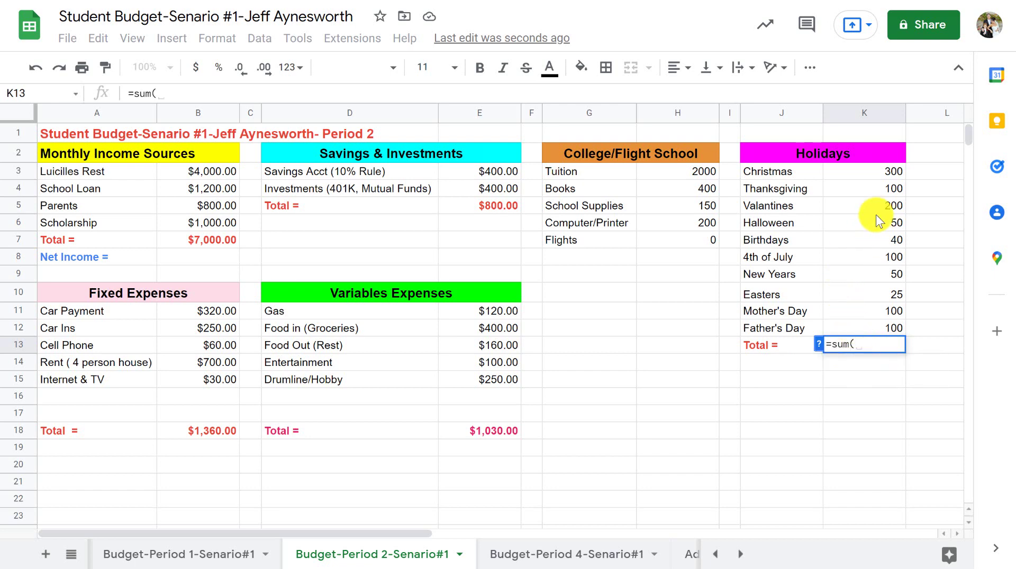
{"action": "left_click_drag", "start_coordinate": [861, 172], "coordinate": [872, 325]}
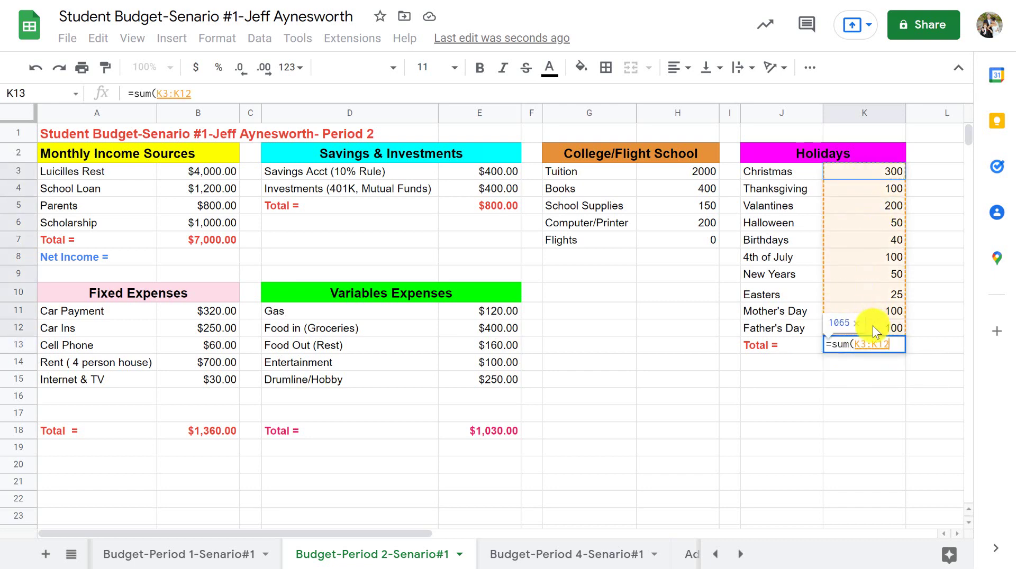
{"action": "key", "text": "Return"}
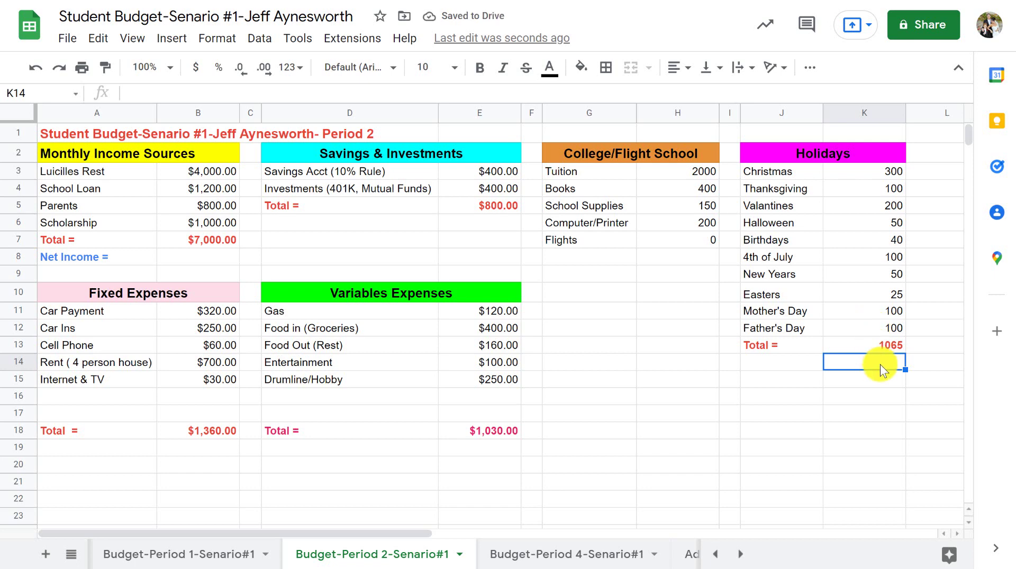
{"action": "left_click_drag", "start_coordinate": [854, 174], "coordinate": [871, 346]}
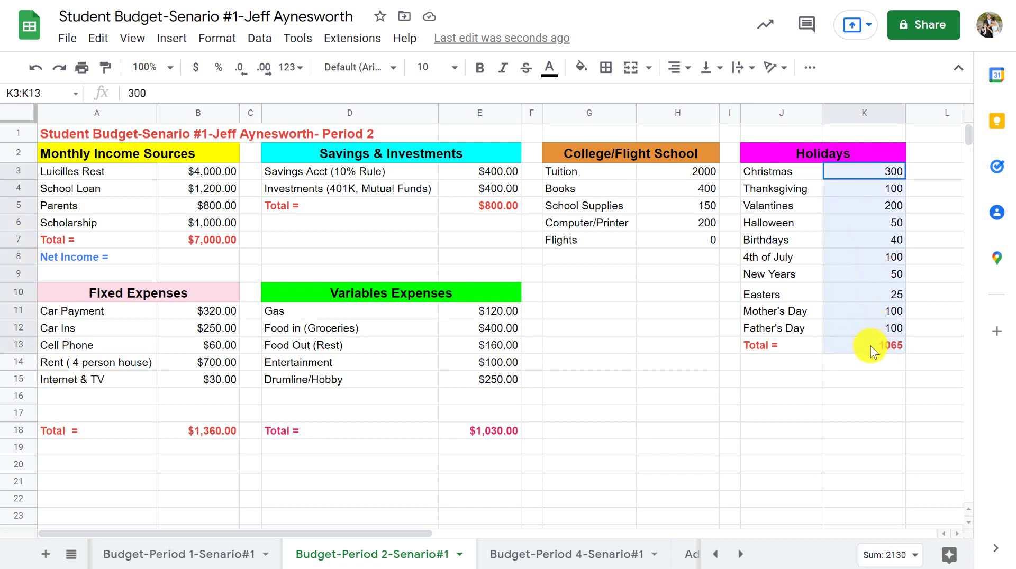
{"action": "left_click", "coordinate": [202, 73]}
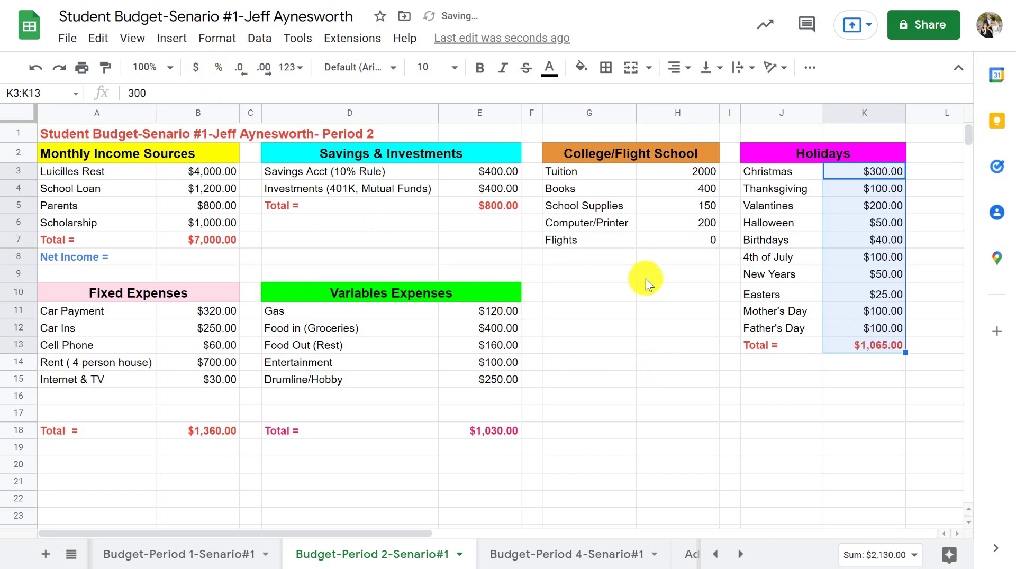
- Enter the label "Total =" in cell G8 below Flights in the College/Flight School section
{"action": "left_click", "coordinate": [619, 256]}
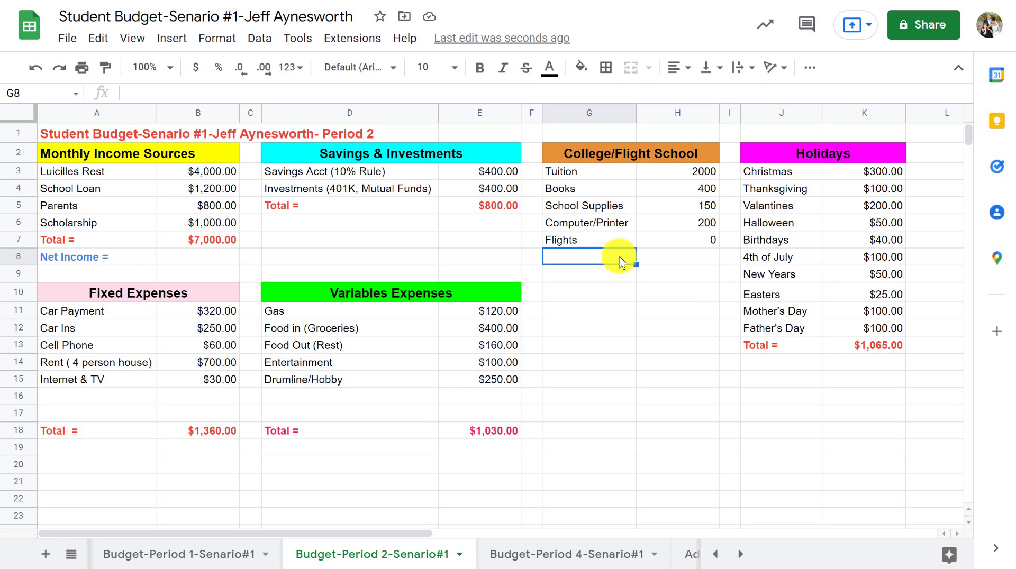
{"action": "type", "text": "T"}
{"action": "type", "text": "ot"}
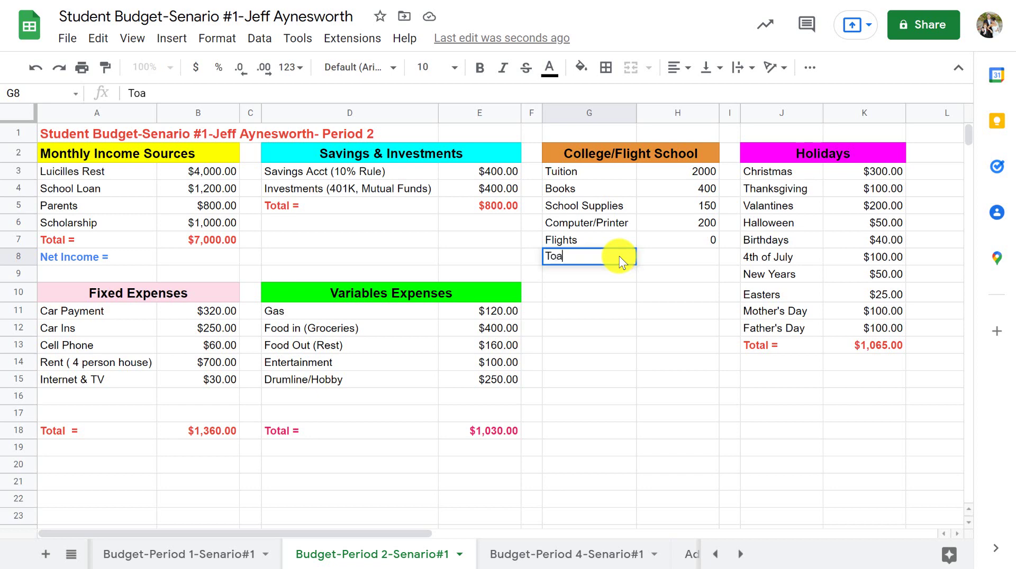
{"action": "type", "text": "al ="}
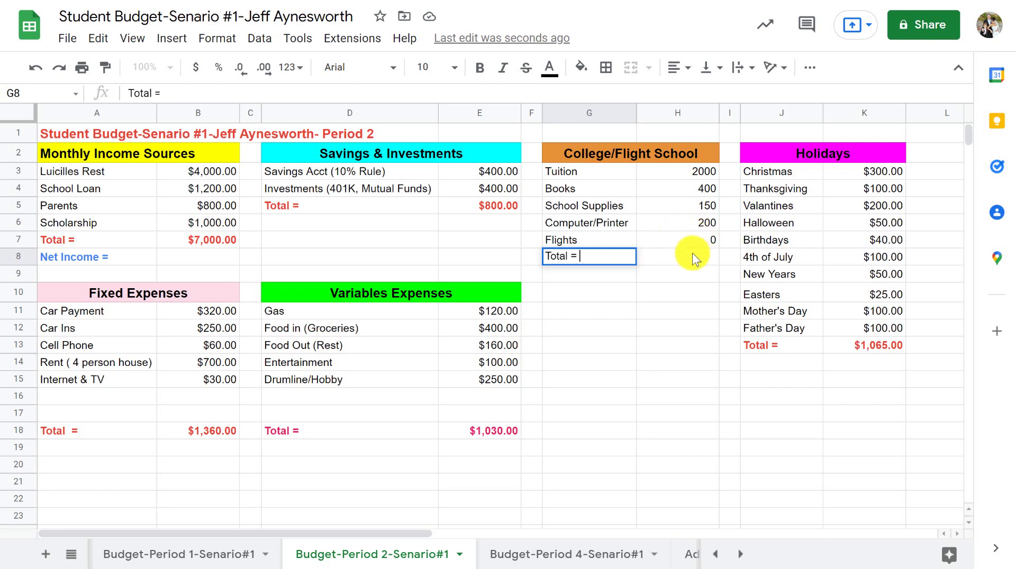
- Sum H3:H7 in cell H8 for the College/Flight School total and format H3:H8 as currency
{"action": "left_click", "coordinate": [692, 254]}
{"action": "type", "text": "="}
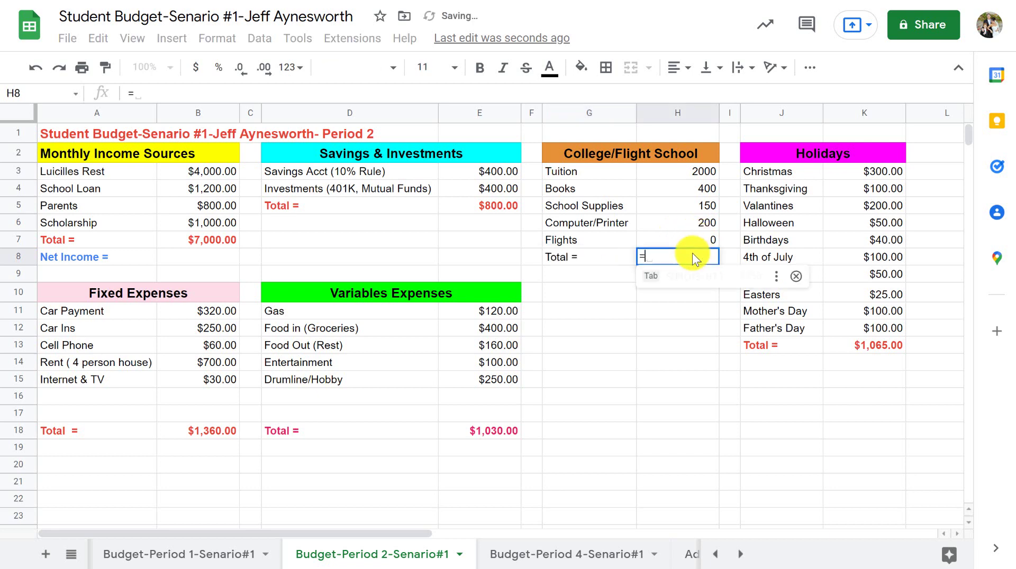
{"action": "type", "text": "sum("}
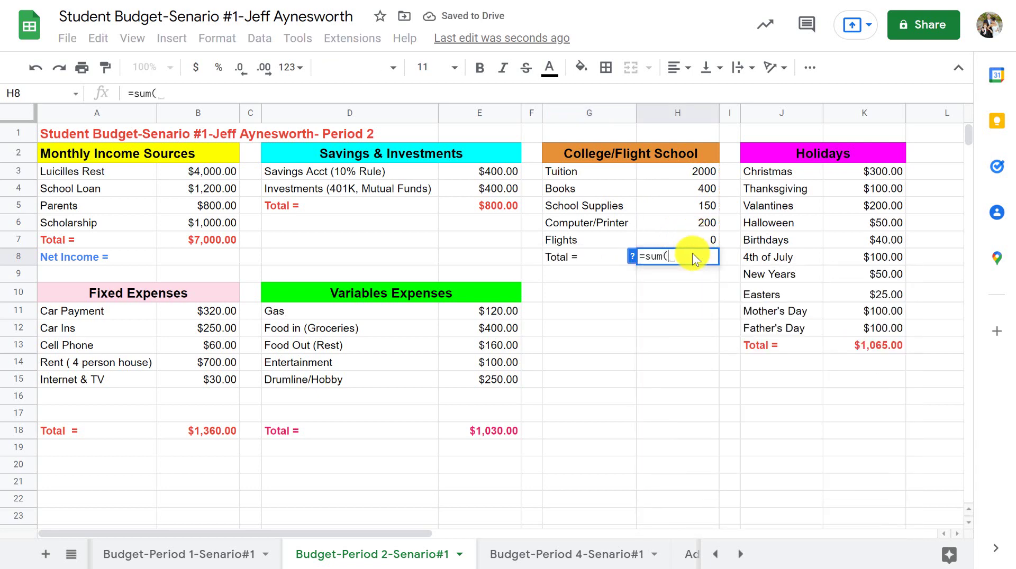
{"action": "left_click_drag", "start_coordinate": [680, 172], "coordinate": [681, 246]}
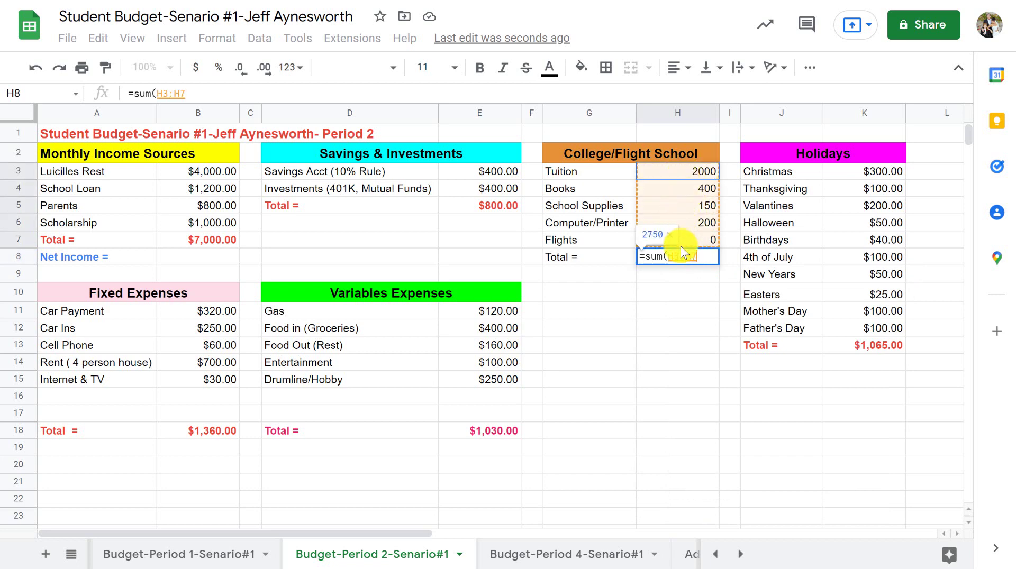
{"action": "key", "text": "Return"}
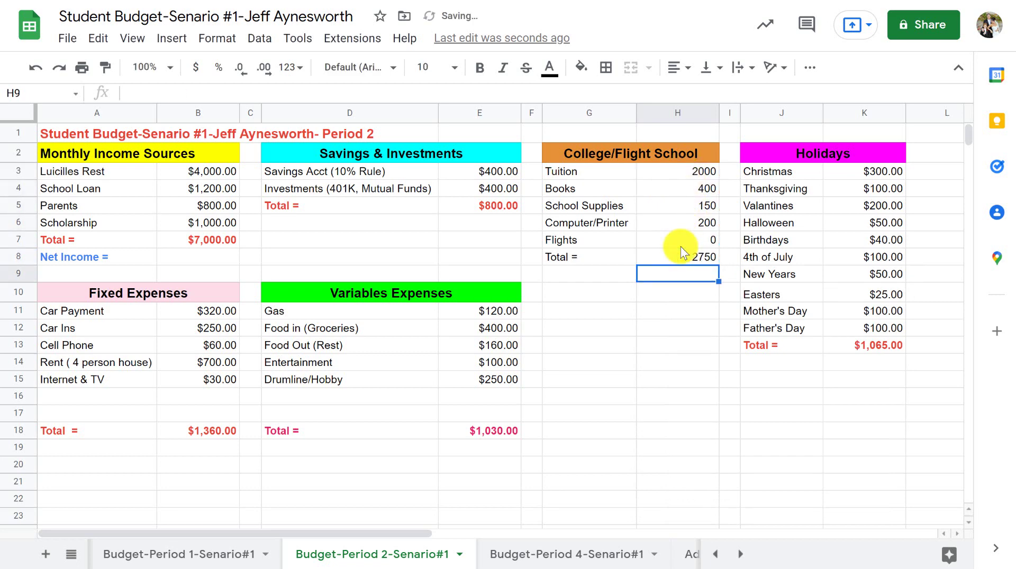
{"action": "left_click_drag", "start_coordinate": [677, 170], "coordinate": [667, 256]}
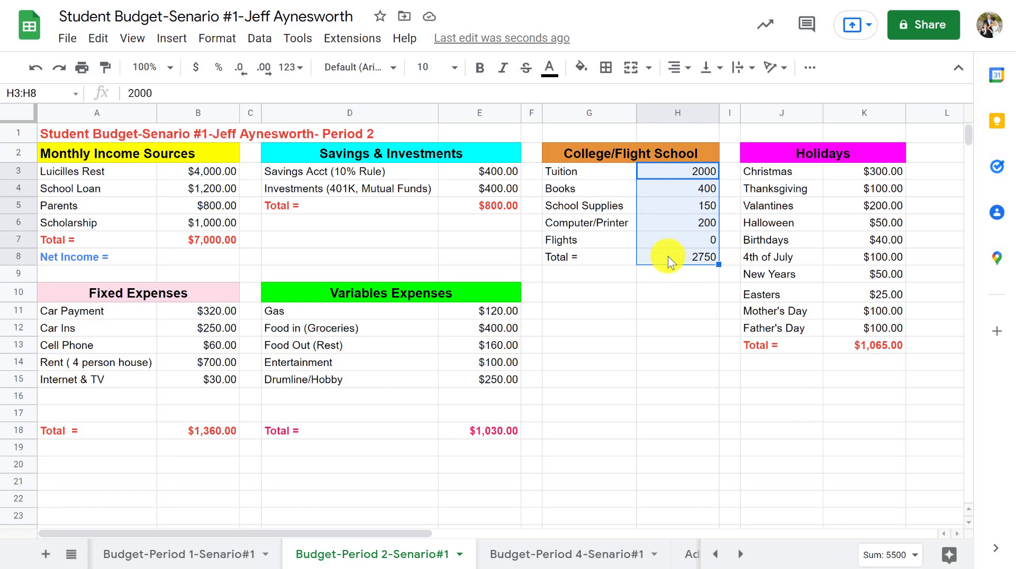
{"action": "left_click", "coordinate": [196, 67]}
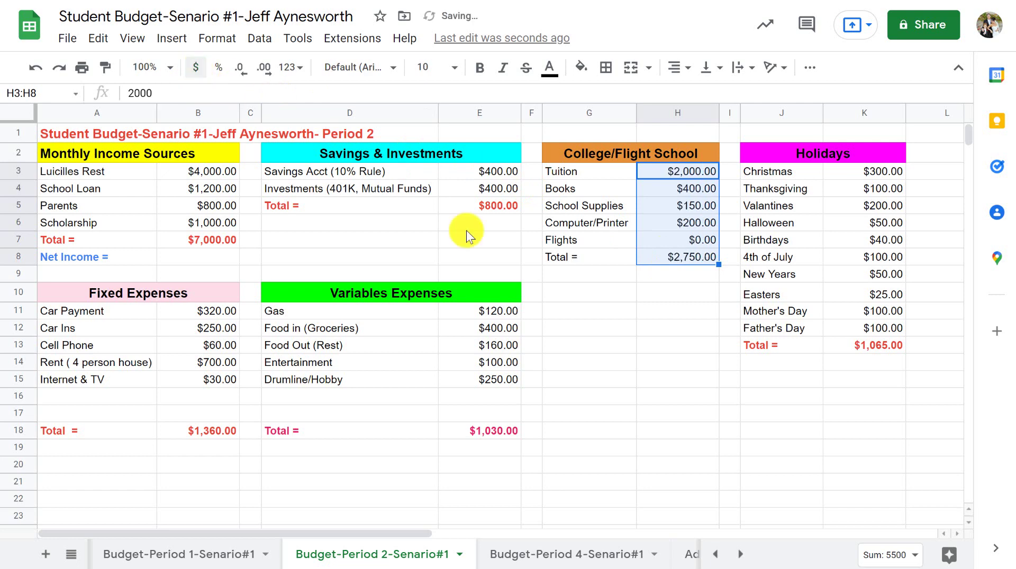
{"action": "left_click", "coordinate": [601, 333]}
- Format the College/Flight School total row, cells G8:H8, in bold red text
{"action": "left_click_drag", "start_coordinate": [596, 256], "coordinate": [665, 256]}
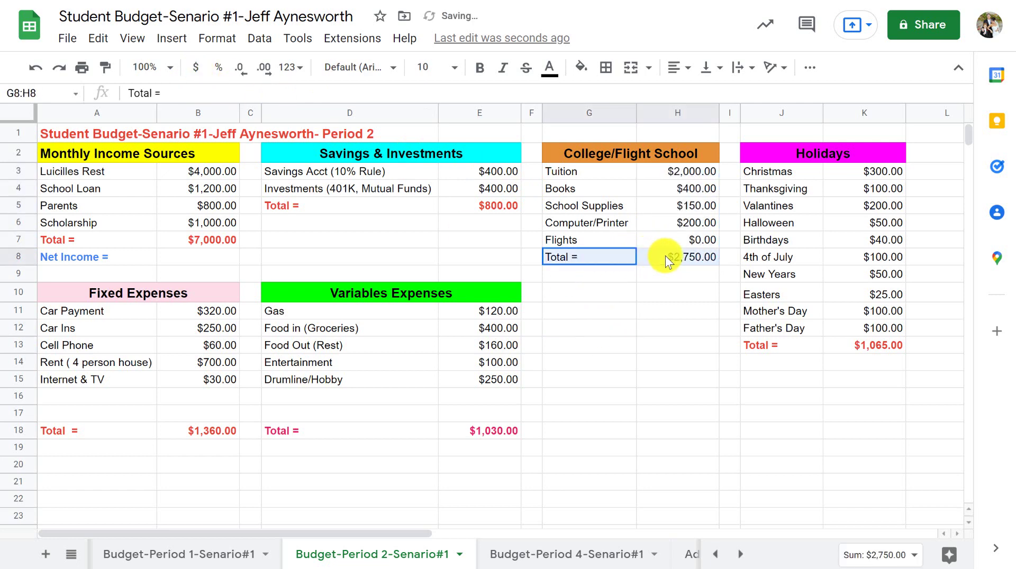
{"action": "left_click", "coordinate": [549, 67]}
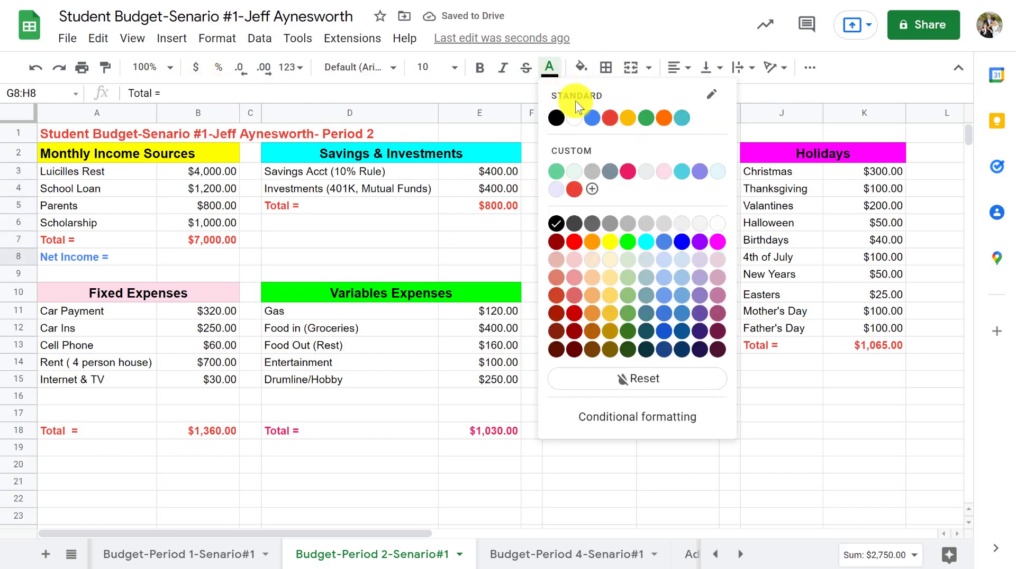
{"action": "left_click", "coordinate": [574, 189]}
{"action": "left_click", "coordinate": [480, 68]}
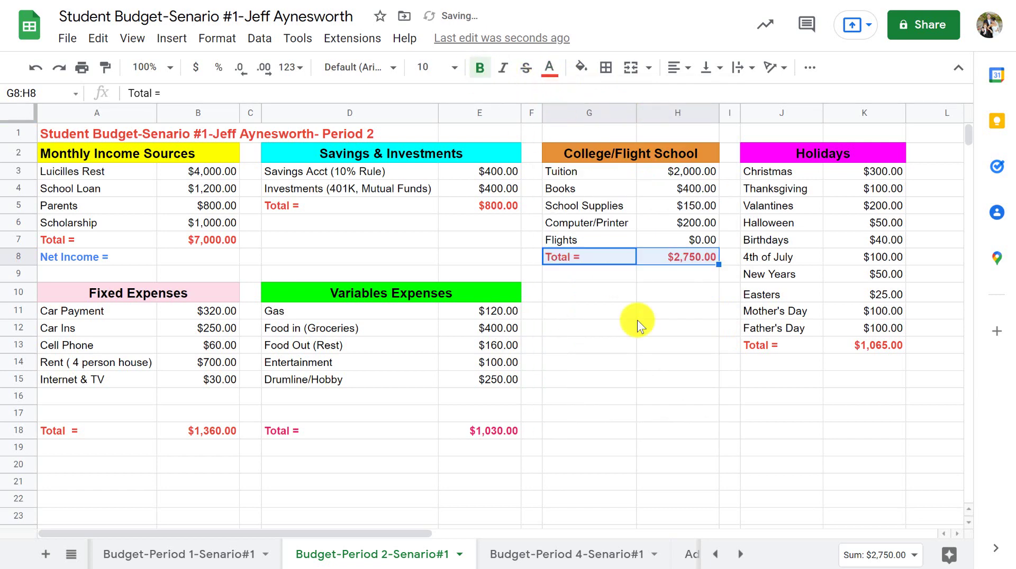
{"action": "left_click", "coordinate": [648, 342]}
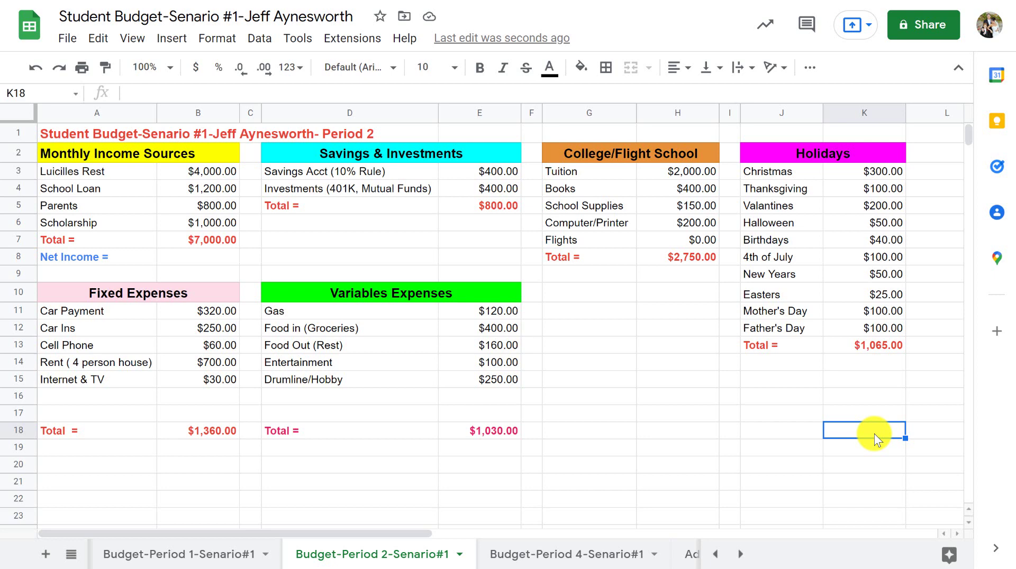
- Enter the section heading "Credit Cards" in cell G10 below the College/Flight School section
{"action": "left_click", "coordinate": [690, 290]}
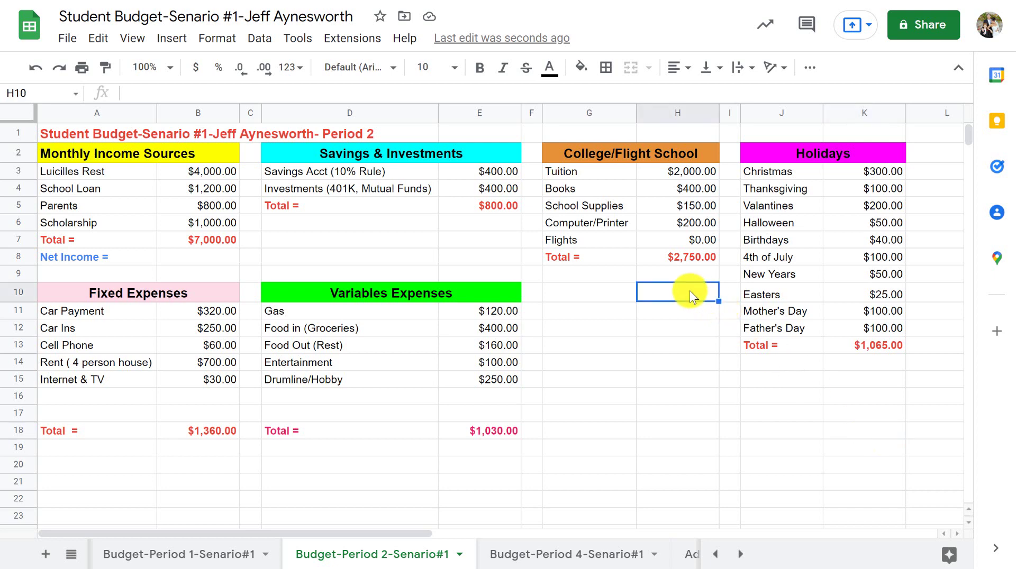
{"action": "left_click", "coordinate": [599, 295]}
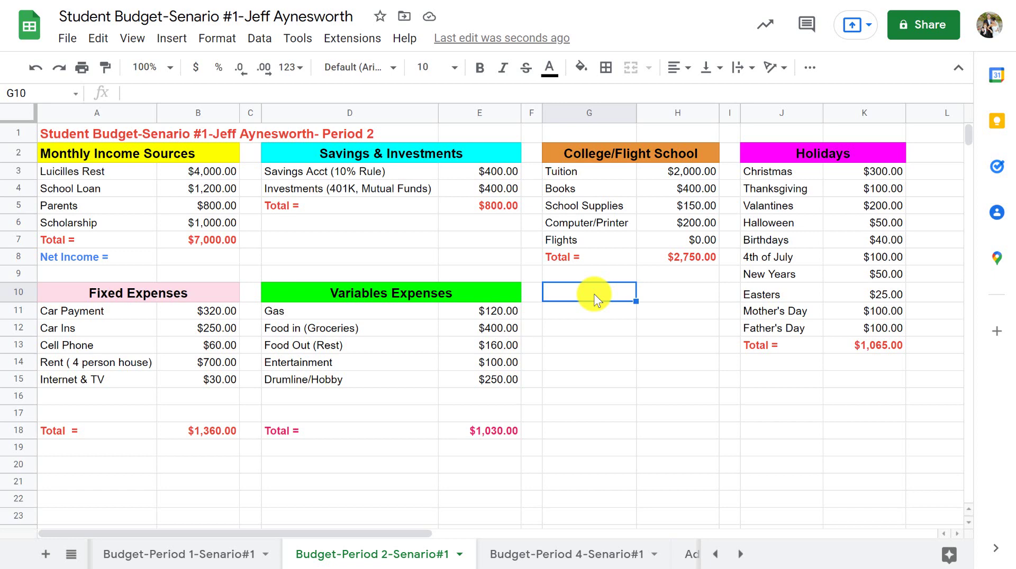
{"action": "type", "text": "Credi"}
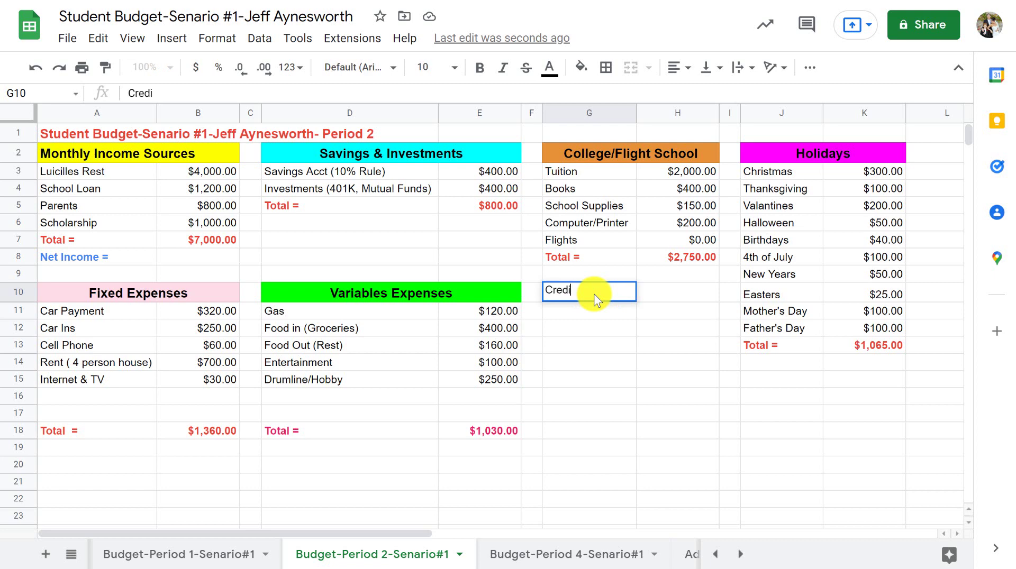
{"action": "type", "text": "t Cards"}
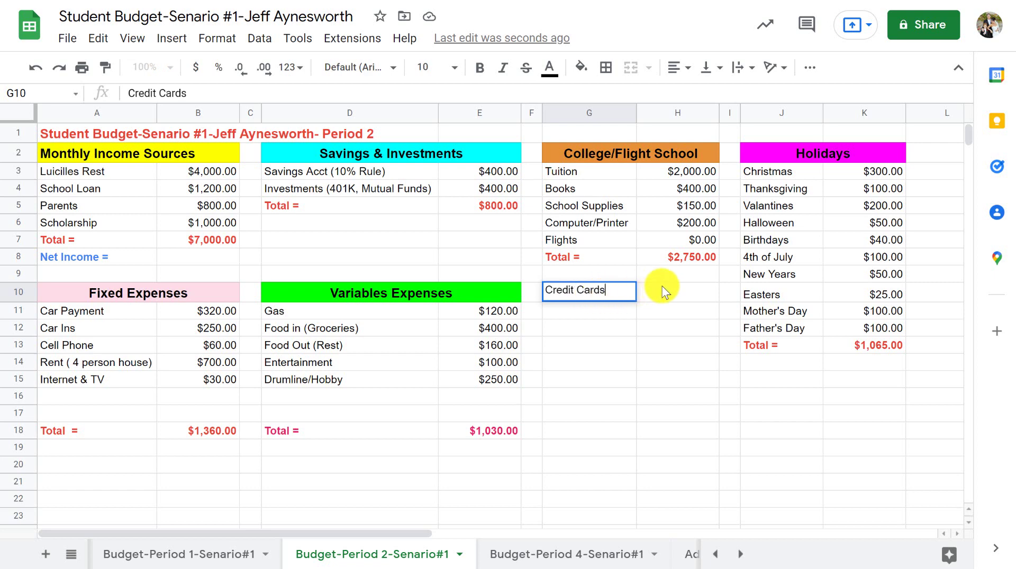
- Merge cells G10:H10 for the Credit Cards heading and fill them with a muted green
{"action": "left_click_drag", "start_coordinate": [660, 289], "coordinate": [608, 297]}
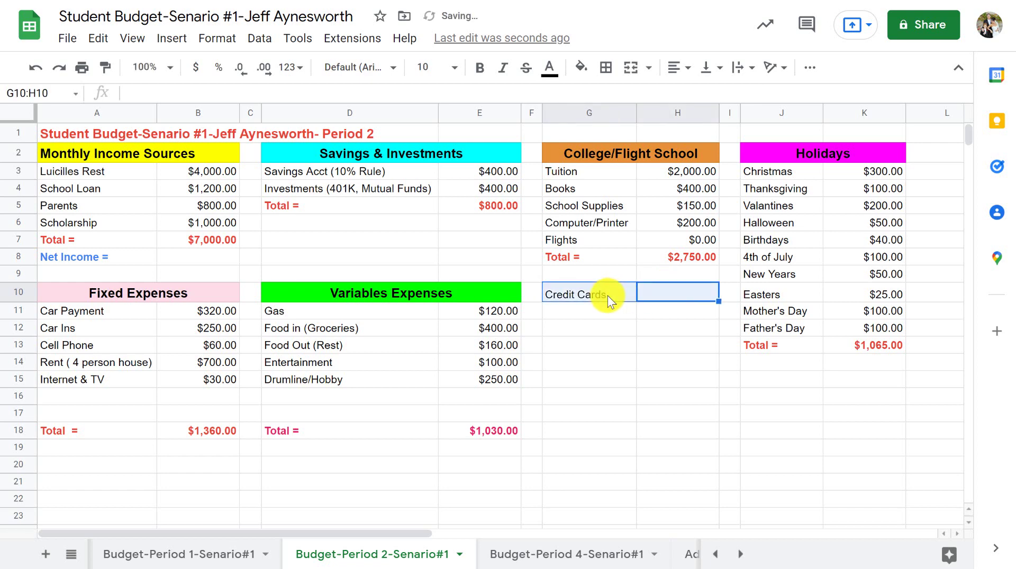
{"action": "left_click", "coordinate": [630, 67]}
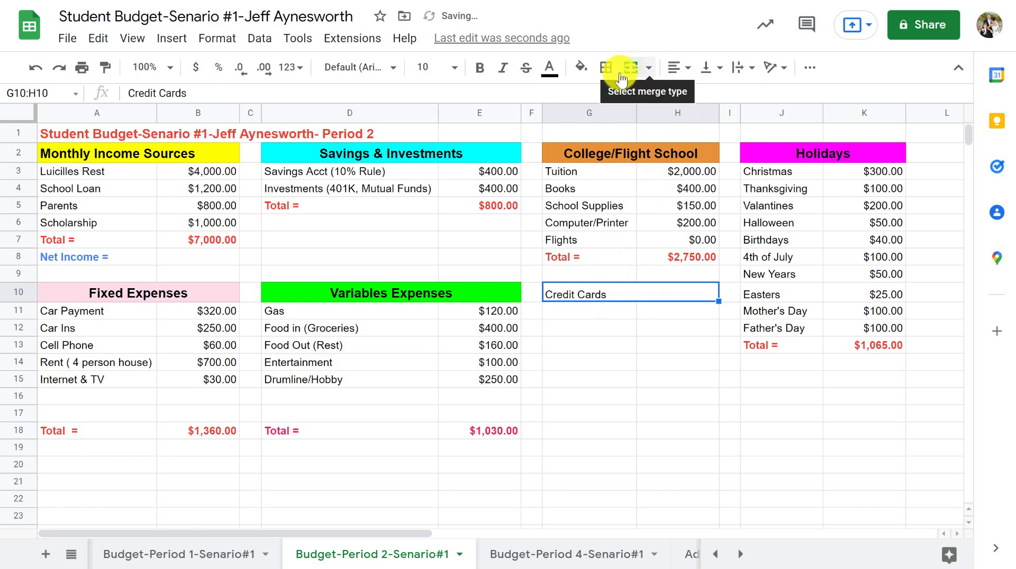
{"action": "left_click", "coordinate": [580, 67]}
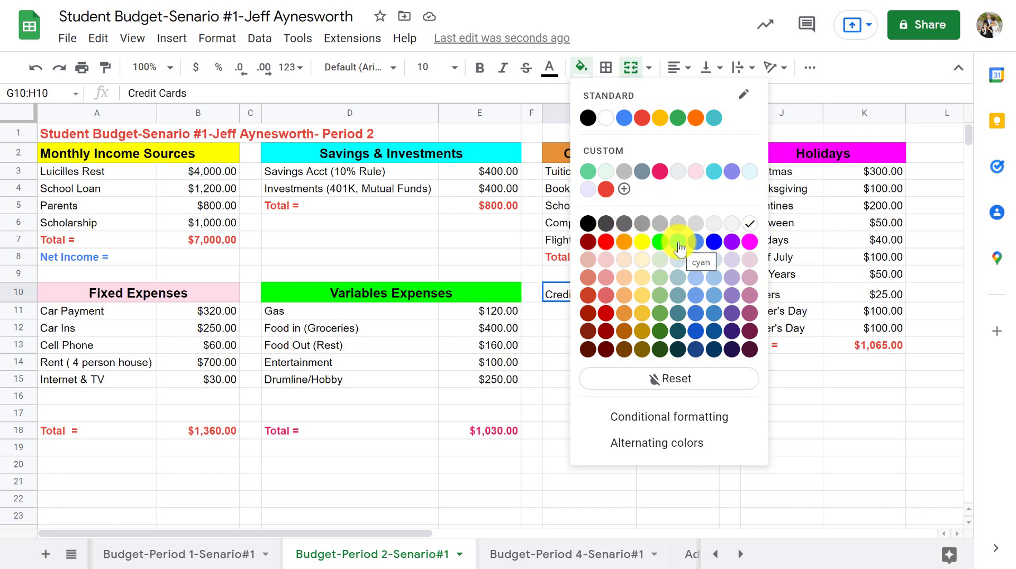
{"action": "left_click", "coordinate": [661, 295]}
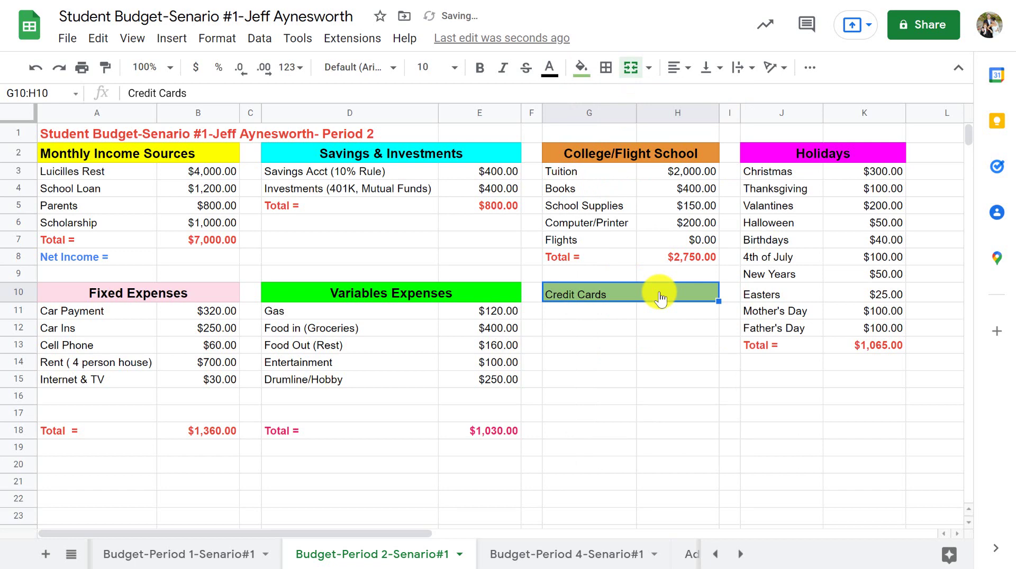
{"action": "left_click", "coordinate": [603, 310]}
{"action": "left_click", "coordinate": [624, 297]}
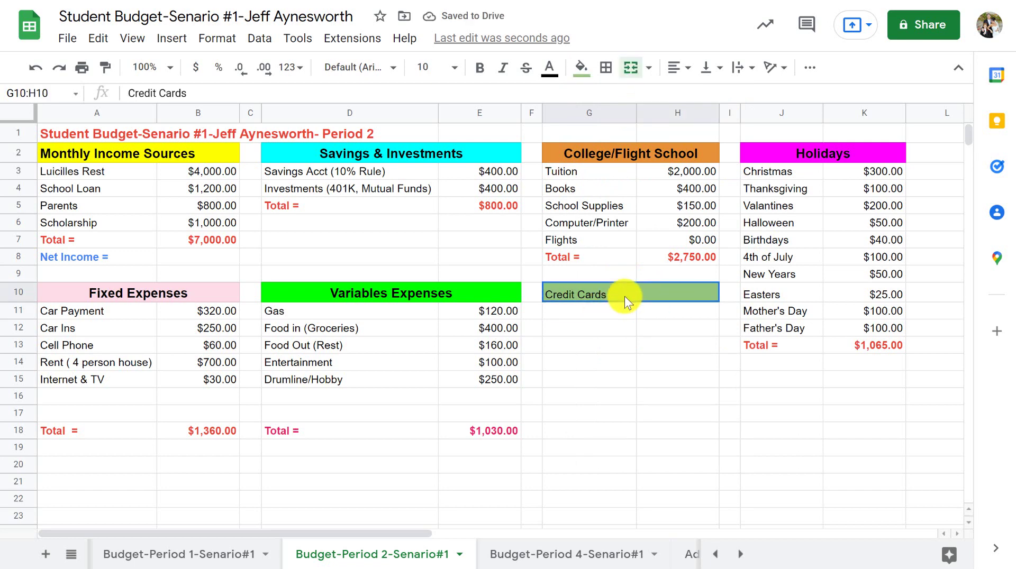
- Center the Credit Cards heading, make it bold and set its font size to 12
{"action": "left_click", "coordinate": [677, 71]}
{"action": "left_click", "coordinate": [693, 96]}
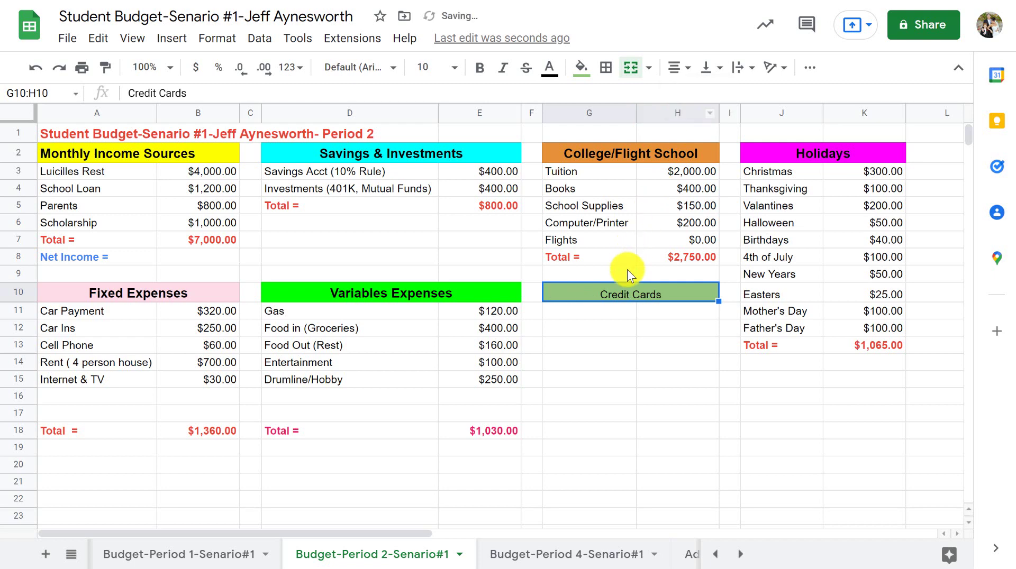
{"action": "left_click", "coordinate": [480, 67]}
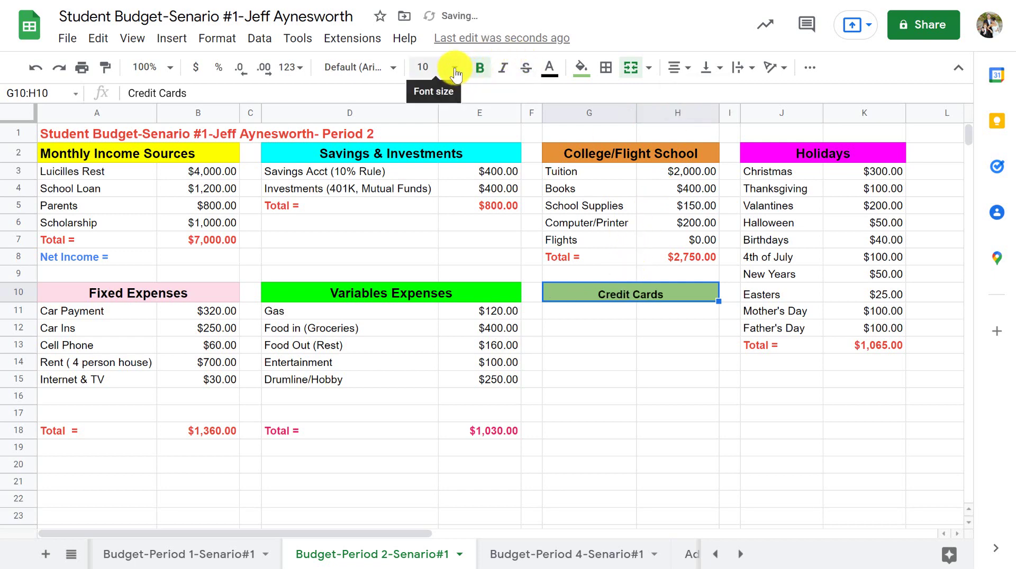
{"action": "left_click", "coordinate": [455, 71]}
{"action": "left_click", "coordinate": [431, 254]}
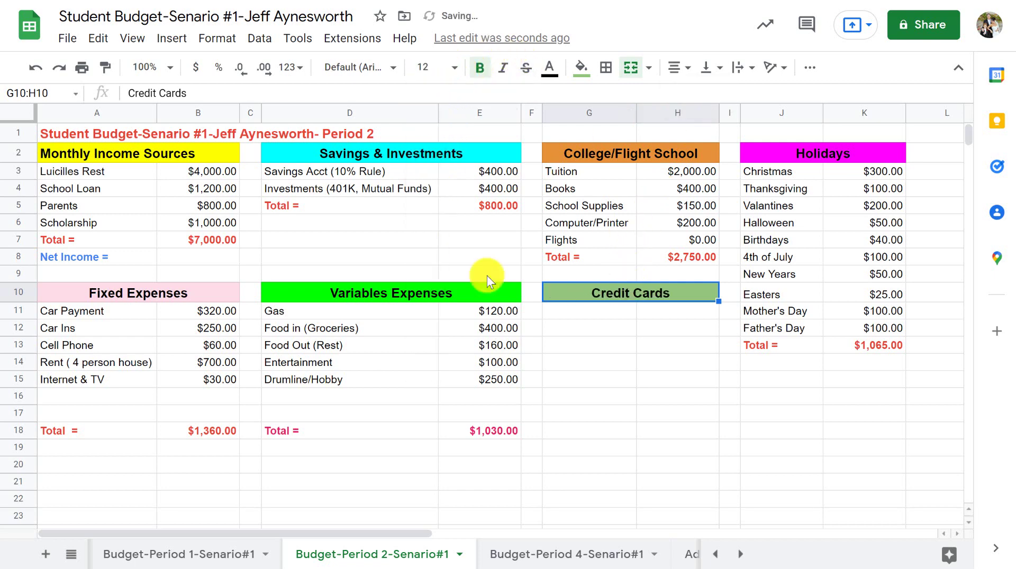
- Add "Schools First" in G11 as the first credit card, with an amount of 200 in H11
{"action": "left_click", "coordinate": [609, 332]}
{"action": "left_click", "coordinate": [606, 313]}
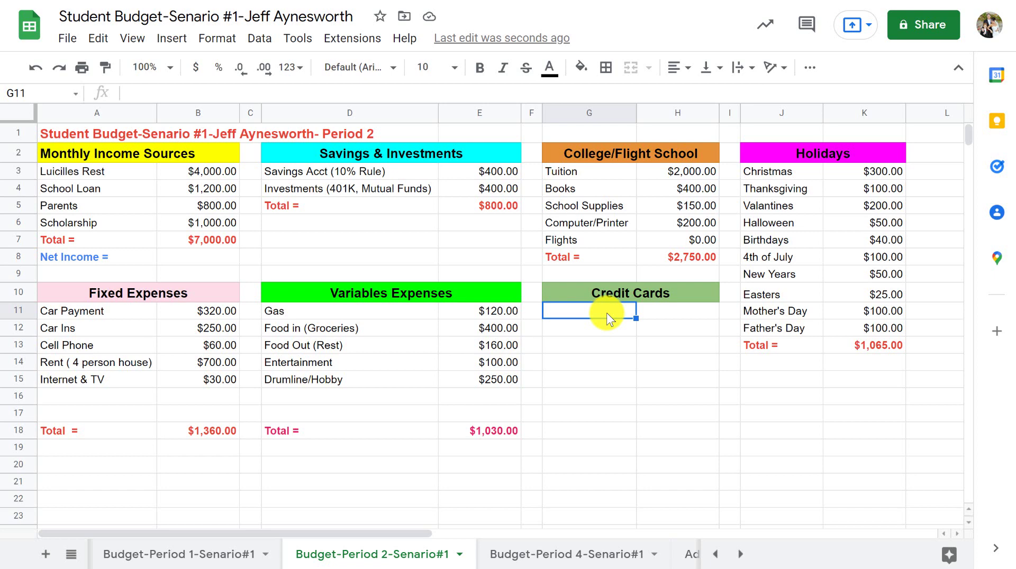
{"action": "type", "text": "Schoo"}
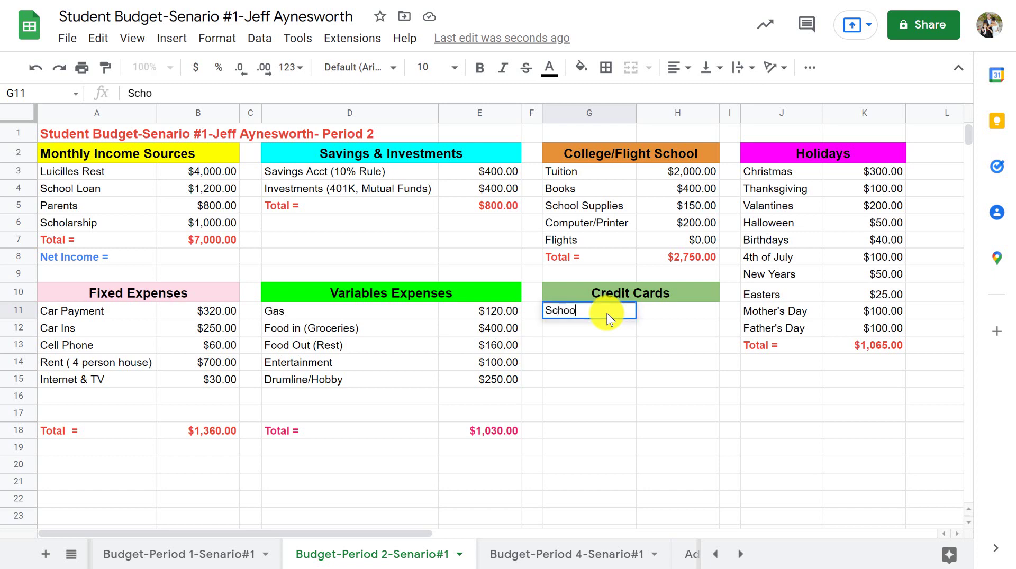
{"action": "type", "text": "ls First"}
{"action": "key", "text": "Tab"}
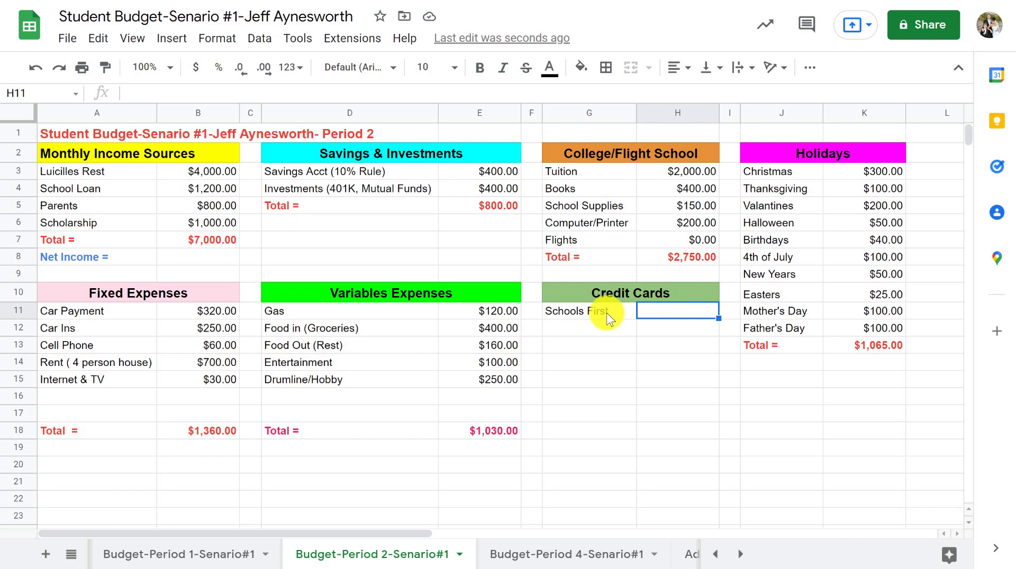
{"action": "type", "text": "2000"}
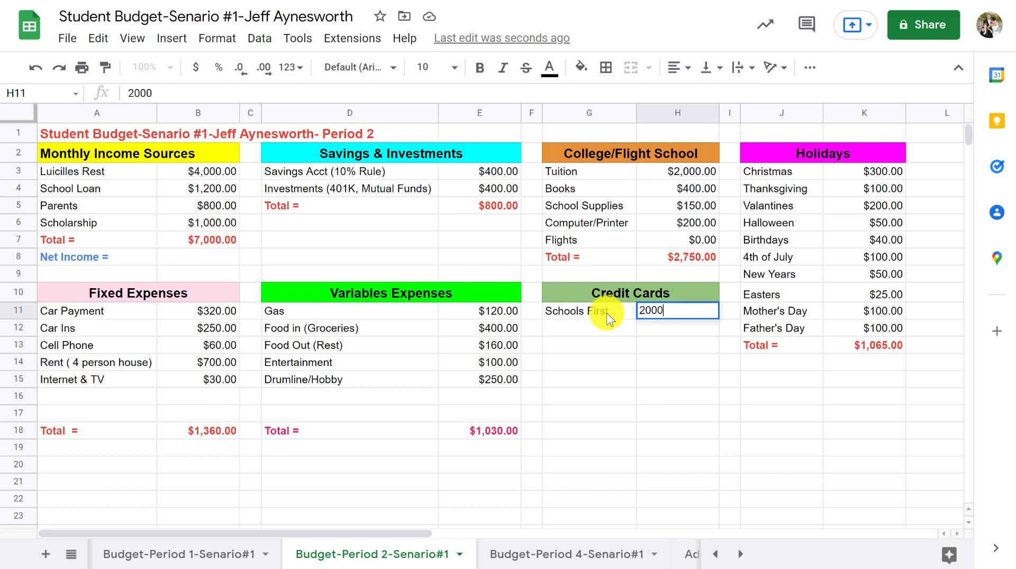
{"action": "key", "text": "BackSpace"}
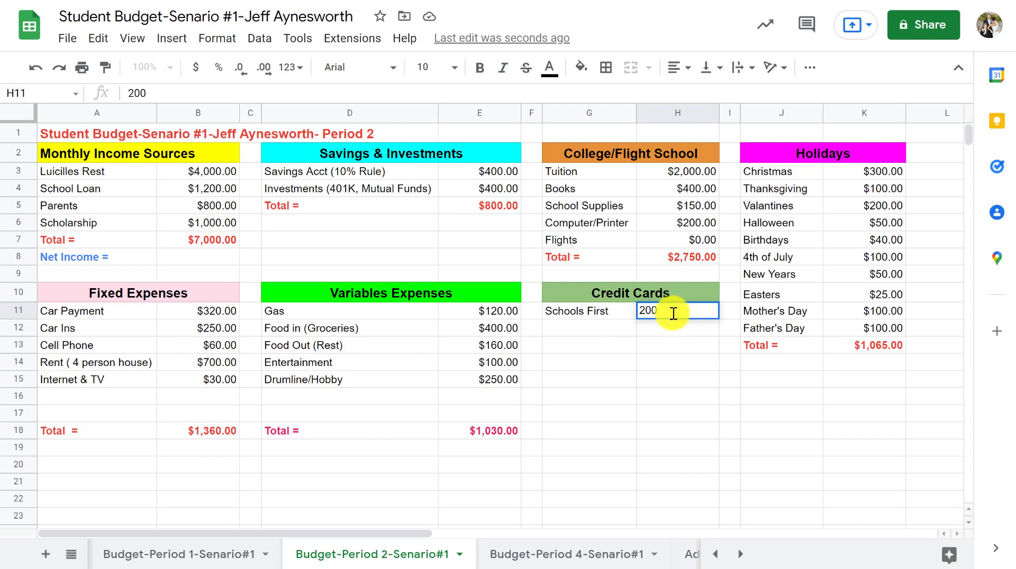
- Add "Costco" in G12 as the second credit card, with an amount of 100 in H12
{"action": "left_click", "coordinate": [623, 328]}
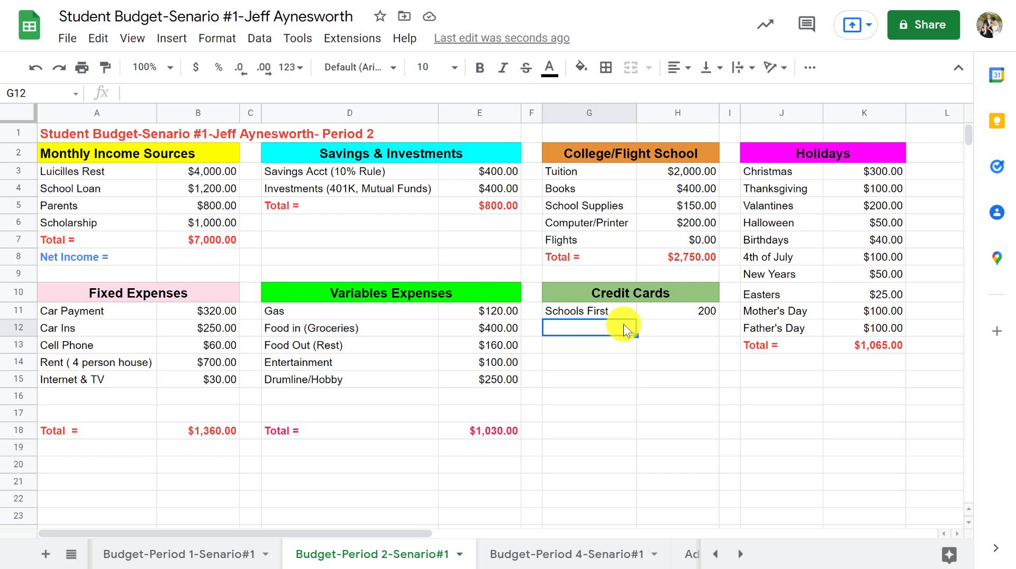
{"action": "type", "text": "Cost"}
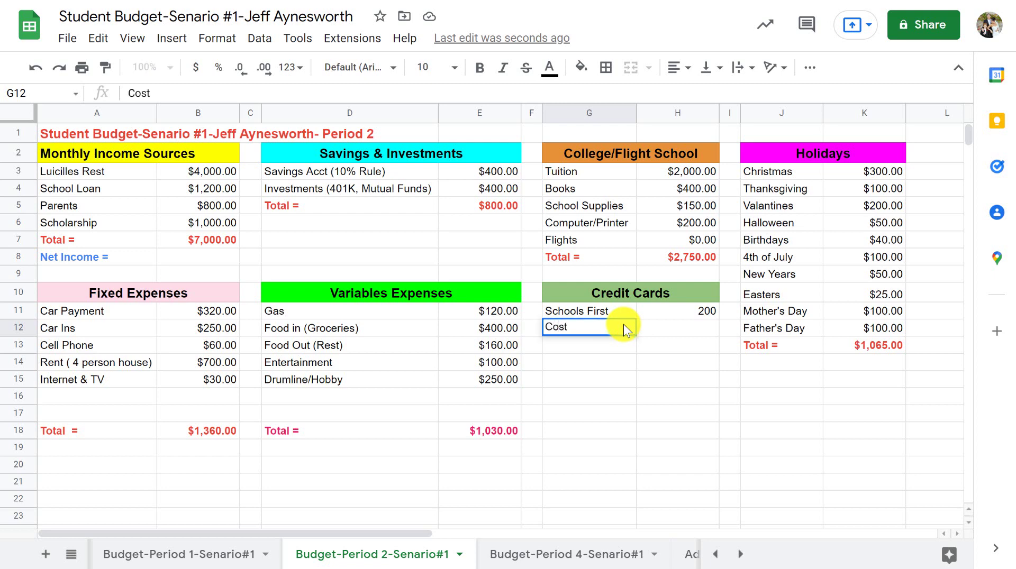
{"action": "type", "text": "co"}
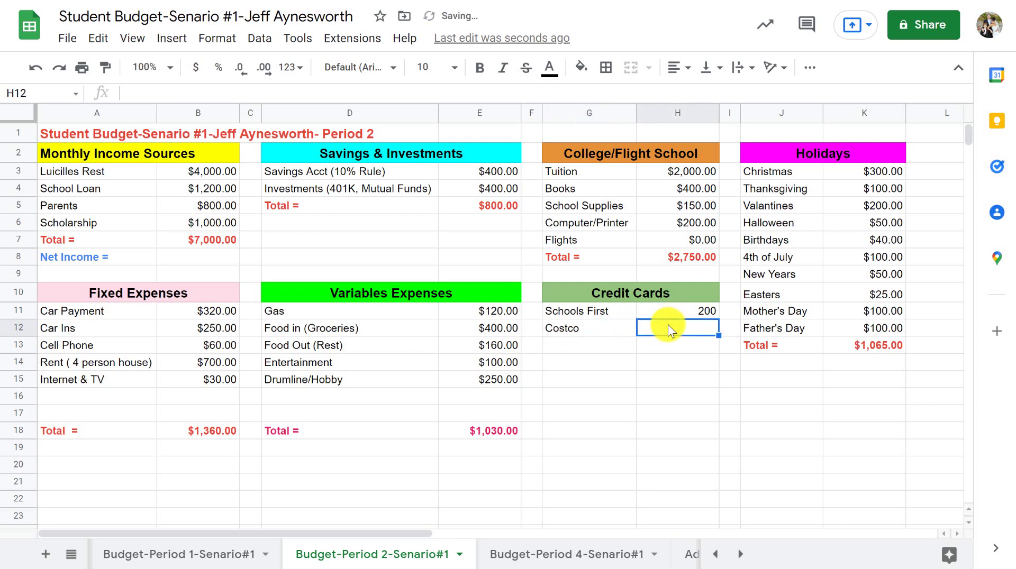
{"action": "left_click", "coordinate": [668, 327]}
{"action": "type", "text": "100"}
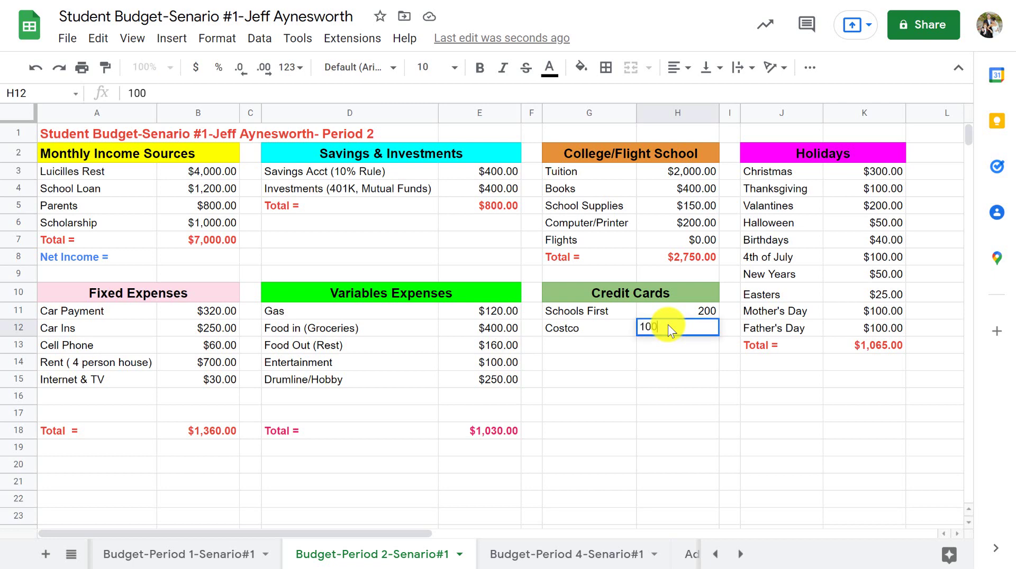
{"action": "left_click", "coordinate": [653, 351]}
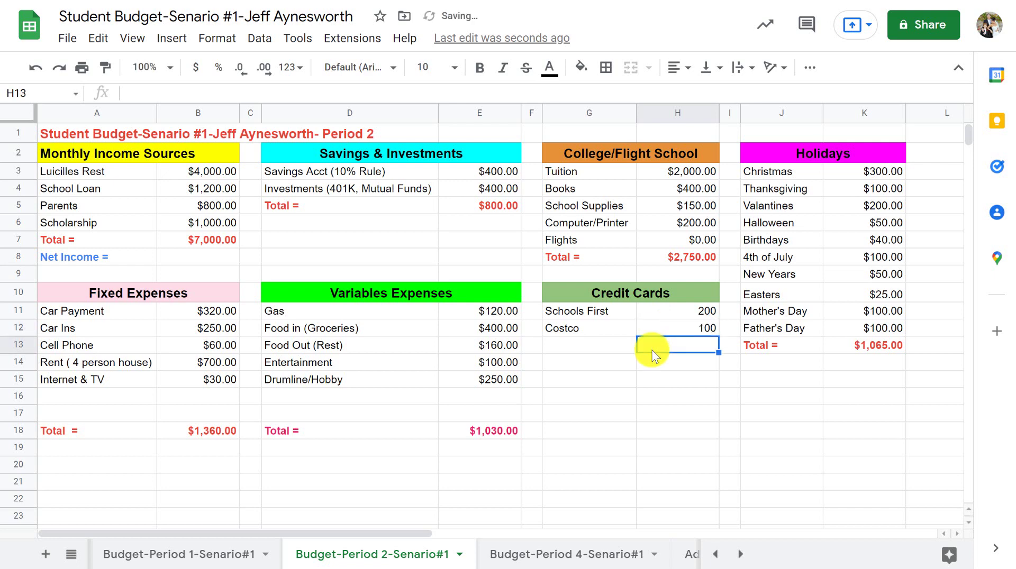
- Label G15 "Total =" and enter a SUM formula over H11:H14 in H15 for the Credit Cards section
{"action": "left_click", "coordinate": [602, 360]}
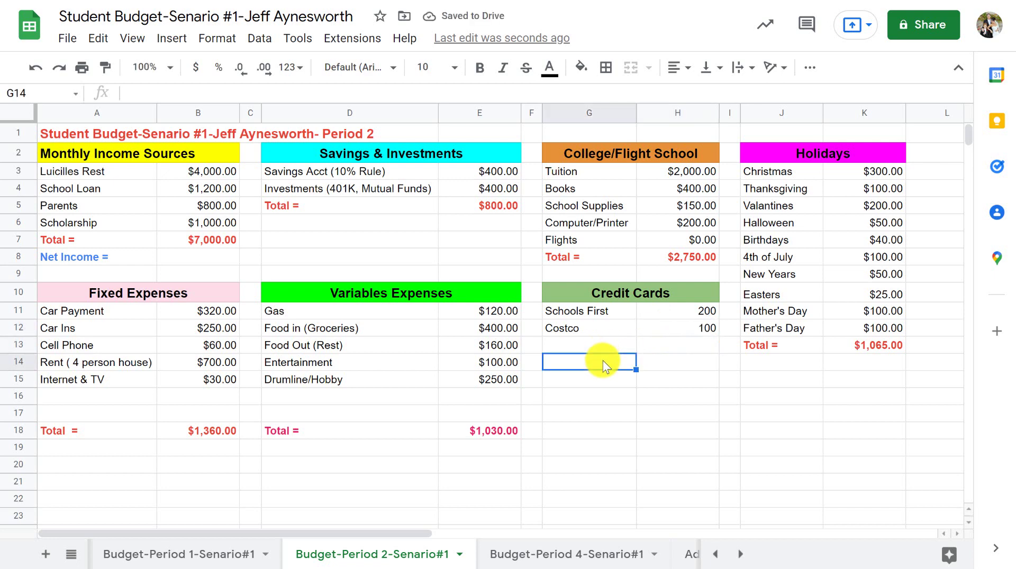
{"action": "left_click", "coordinate": [607, 378]}
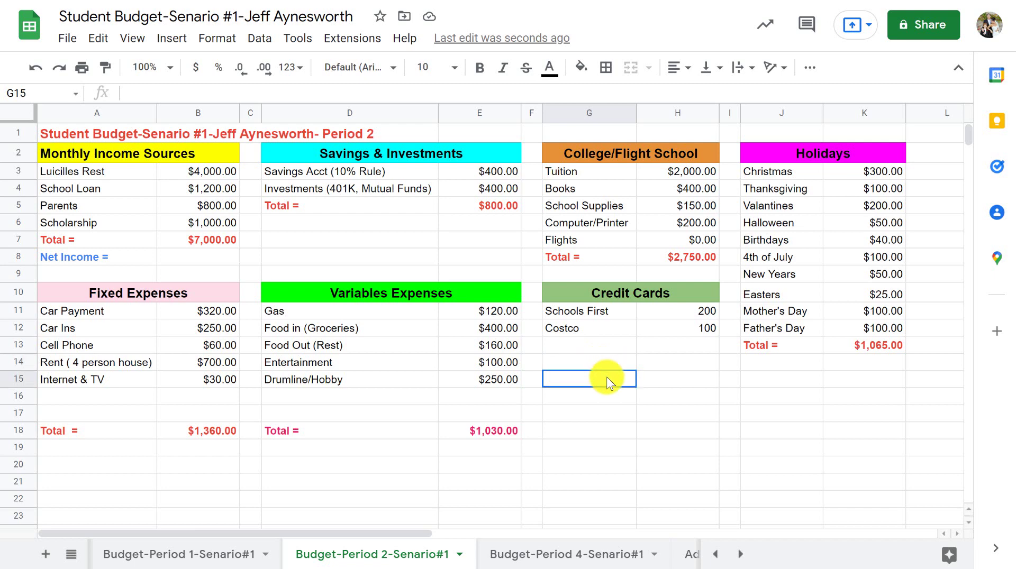
{"action": "type", "text": "Toto"}
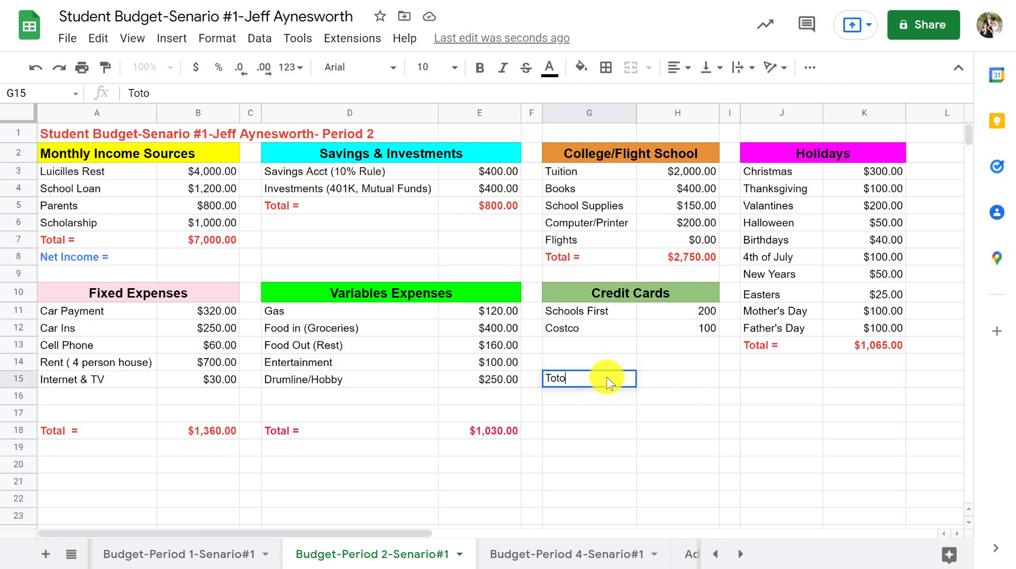
{"action": "key", "text": "BackSpace"}
{"action": "type", "text": "al ="}
{"action": "left_click", "coordinate": [672, 378]}
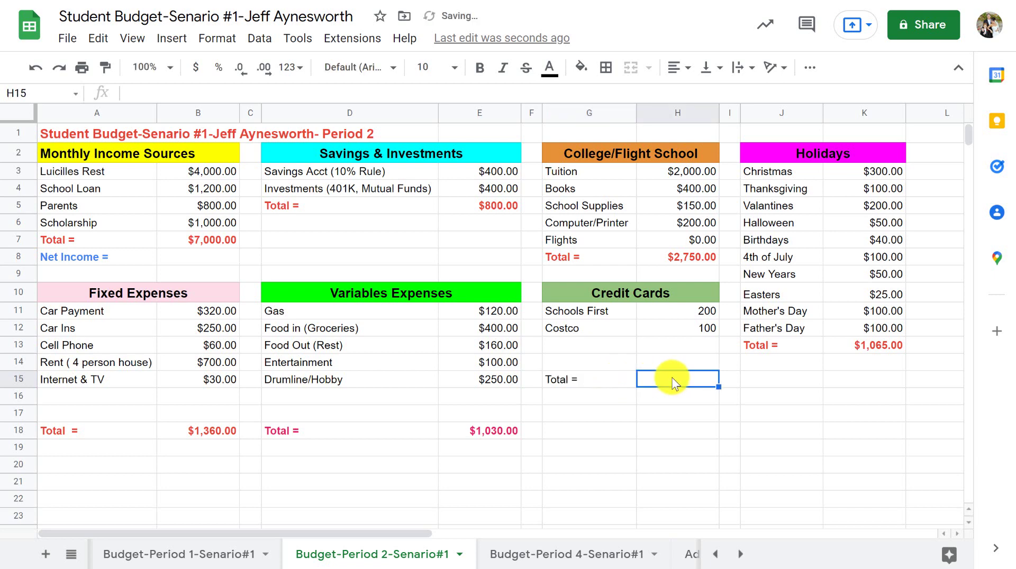
{"action": "type", "text": "="}
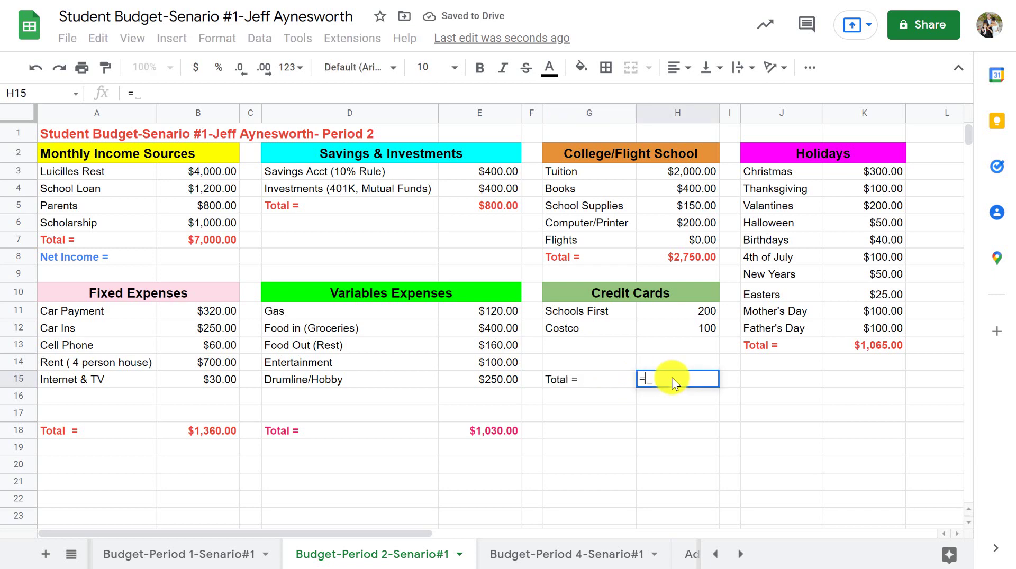
{"action": "type", "text": "sum("}
{"action": "left_click_drag", "start_coordinate": [675, 310], "coordinate": [665, 376]}
{"action": "key", "text": "Return"}
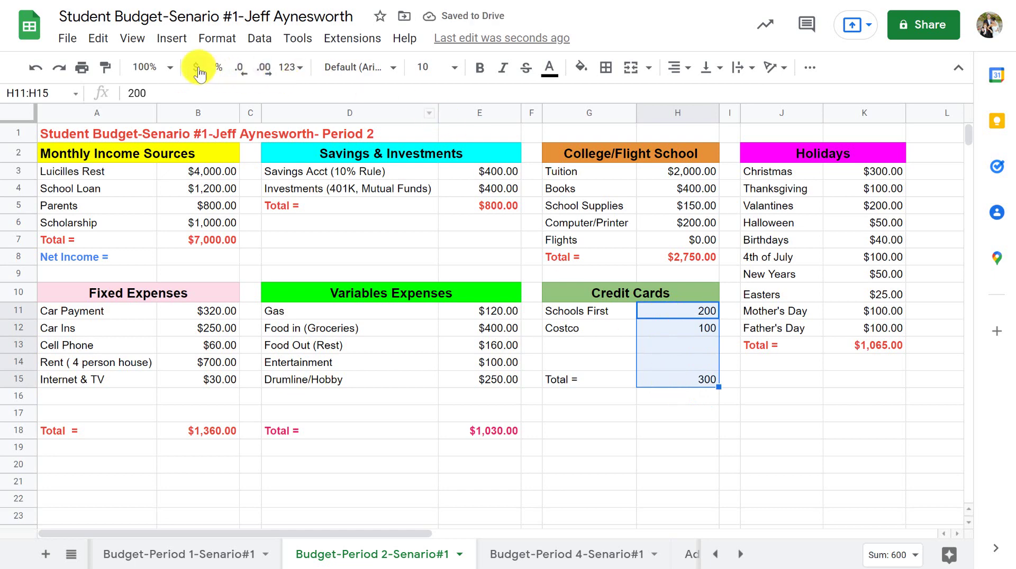
- Format the Credit Cards amounts H11:H15 as currency and make the total row G15:H15 bold in pinkish red
{"action": "left_click", "coordinate": [196, 67]}
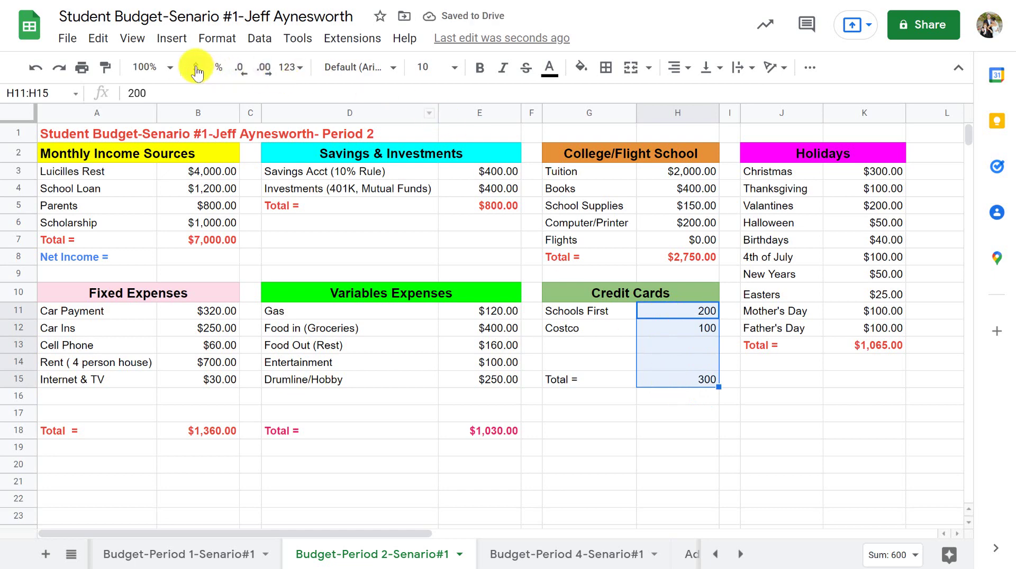
{"action": "left_click", "coordinate": [779, 385]}
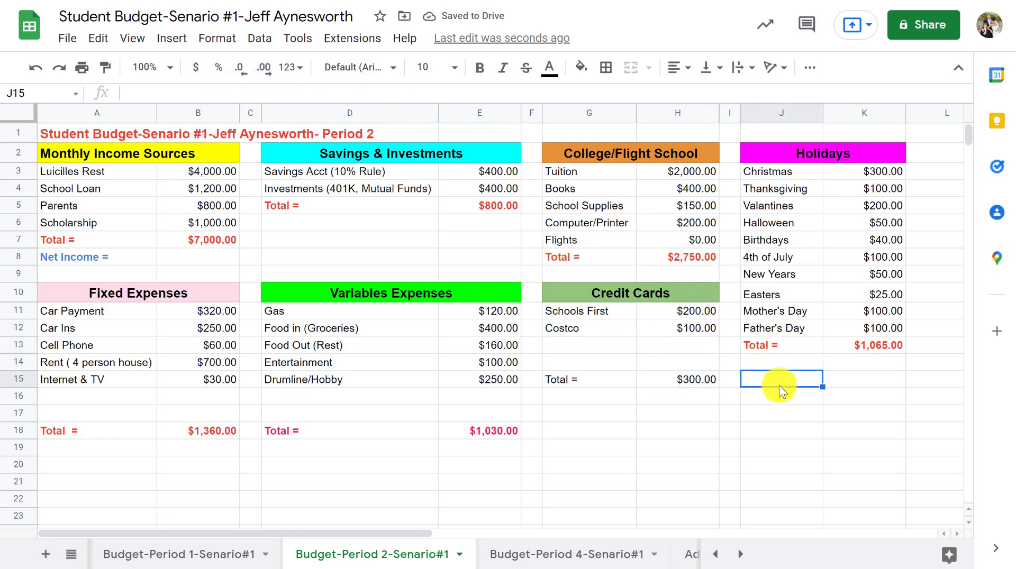
{"action": "left_click_drag", "start_coordinate": [671, 380], "coordinate": [603, 379]}
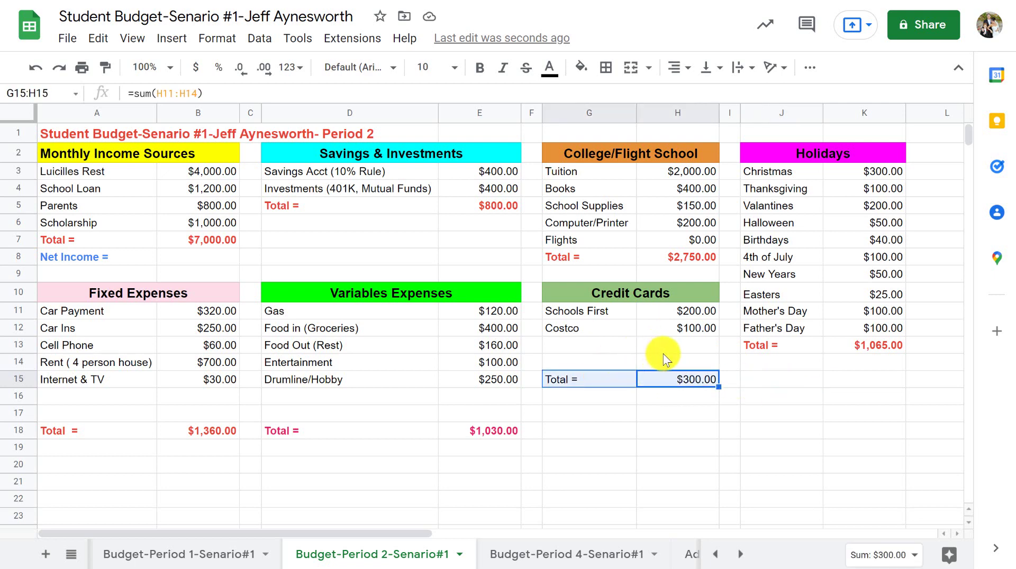
{"action": "left_click", "coordinate": [480, 67]}
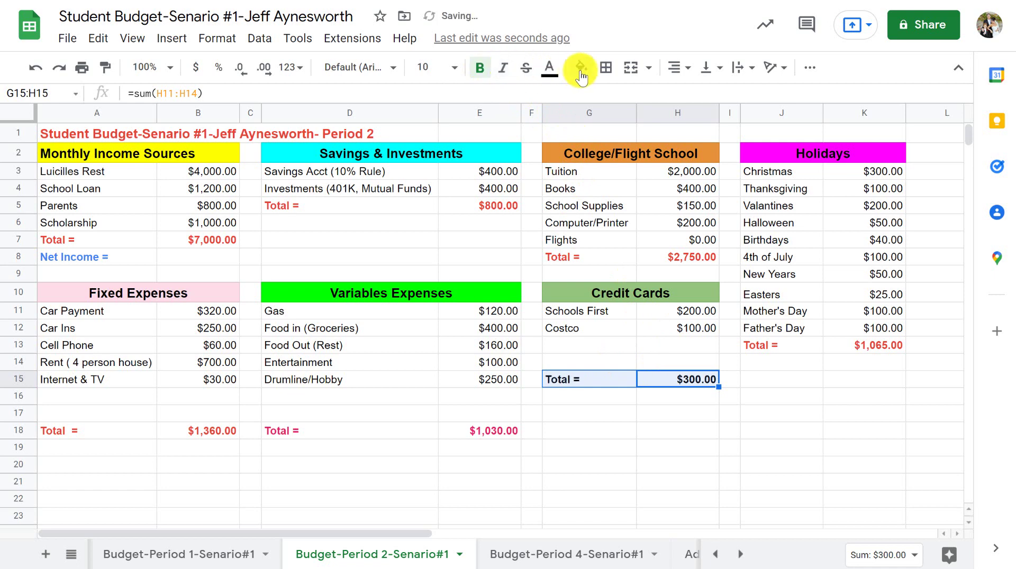
{"action": "left_click", "coordinate": [553, 71]}
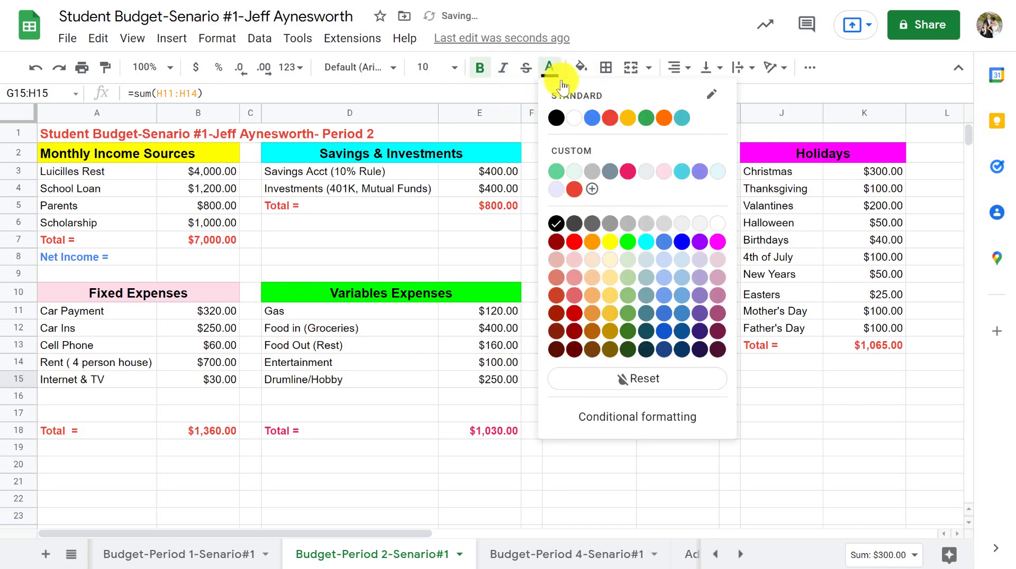
{"action": "left_click", "coordinate": [621, 169]}
{"action": "left_click", "coordinate": [790, 329]}
{"action": "left_click", "coordinate": [780, 397]}
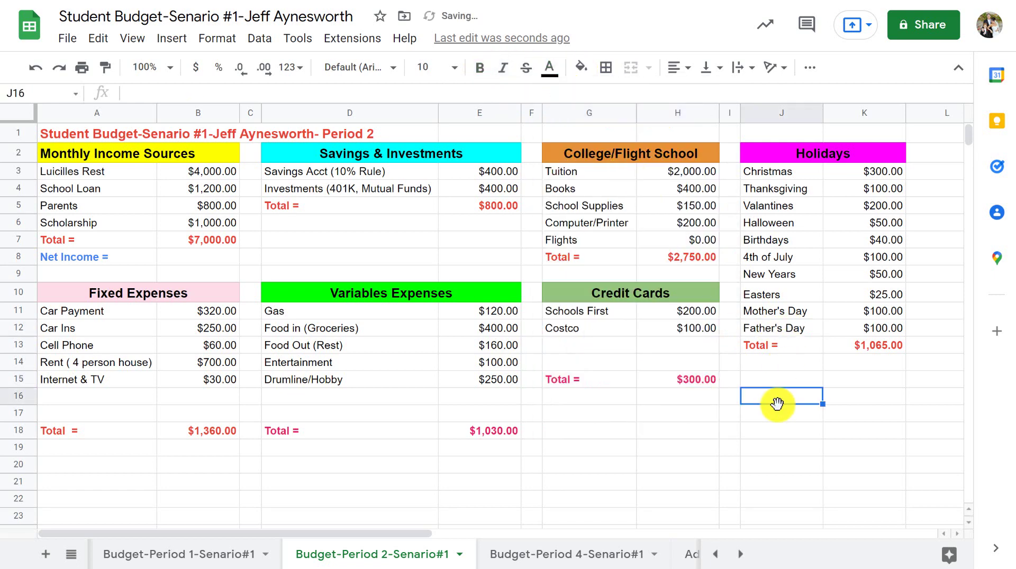
{"action": "left_click", "coordinate": [843, 347]}
{"action": "left_click", "coordinate": [852, 364]}
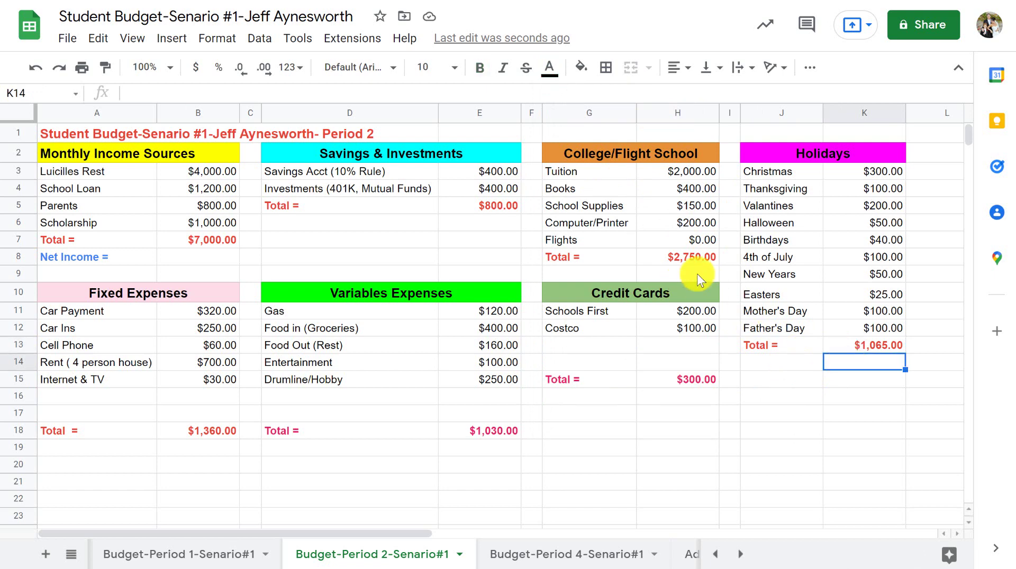
{"action": "left_click", "coordinate": [348, 208]}
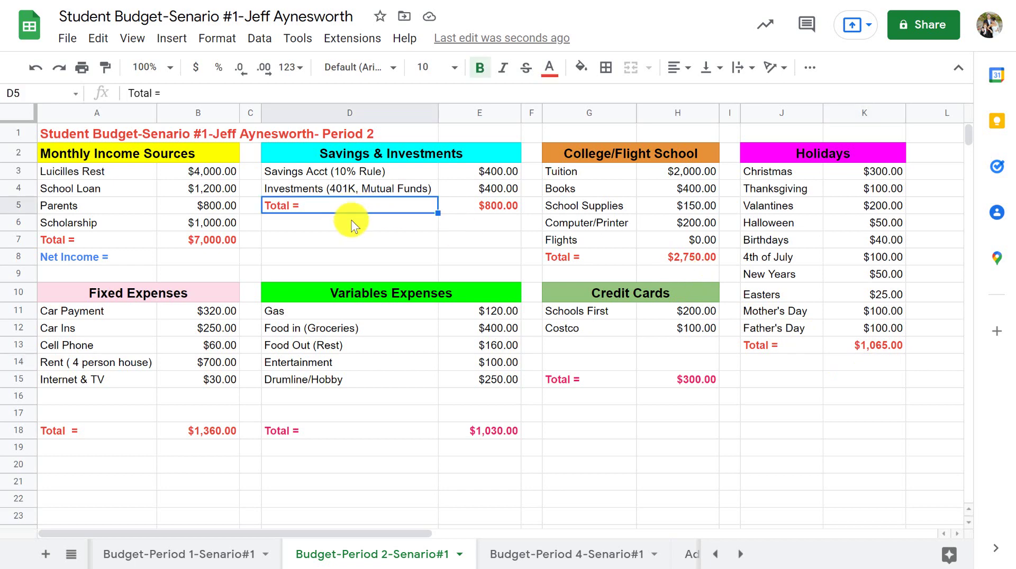
{"action": "left_click", "coordinate": [351, 220]}
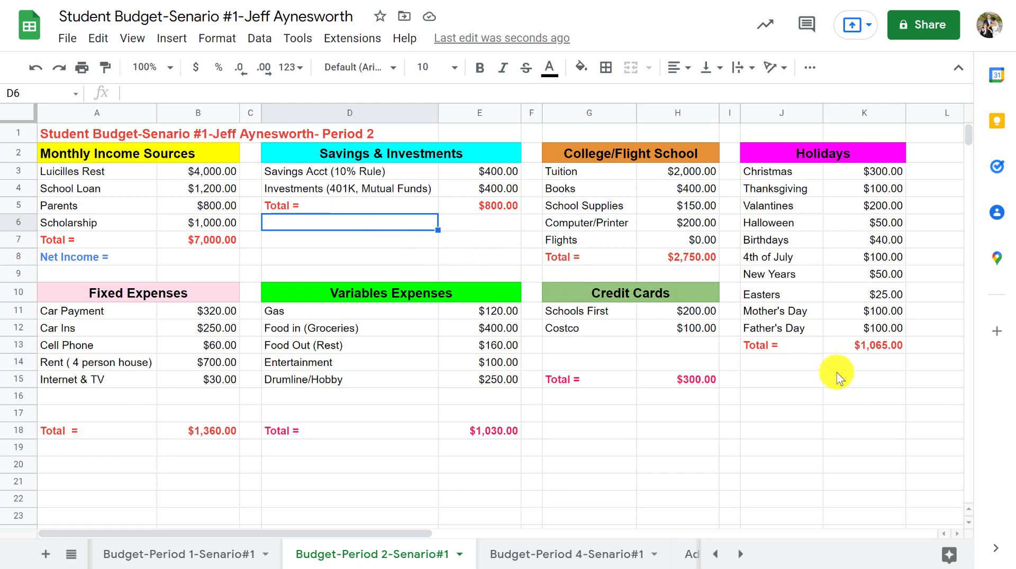
{"action": "left_click", "coordinate": [792, 384]}
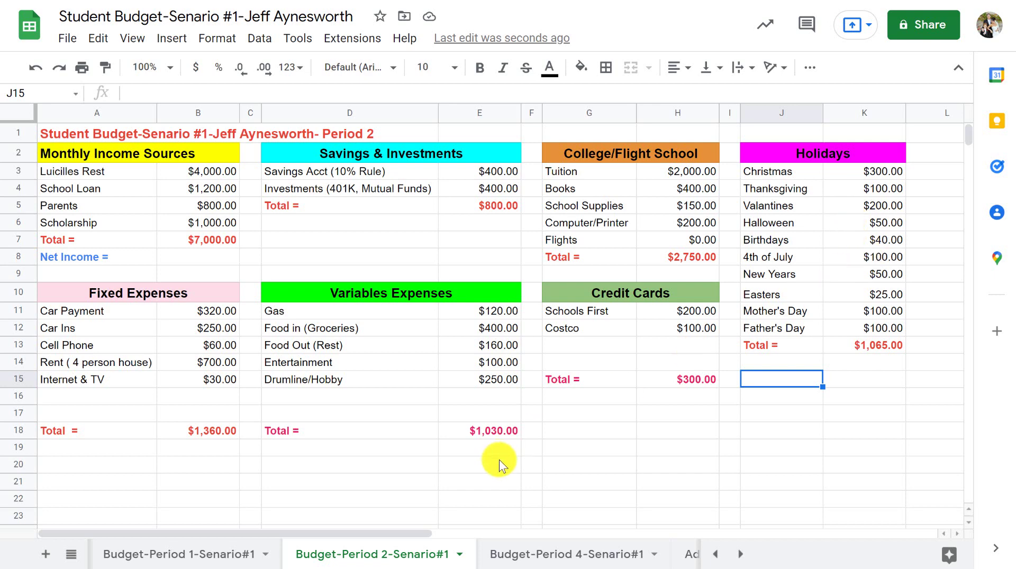
- Narrow column L to a thin spacer column beside the Holidays section
{"action": "left_click_drag", "start_coordinate": [417, 530], "coordinate": [522, 525]}
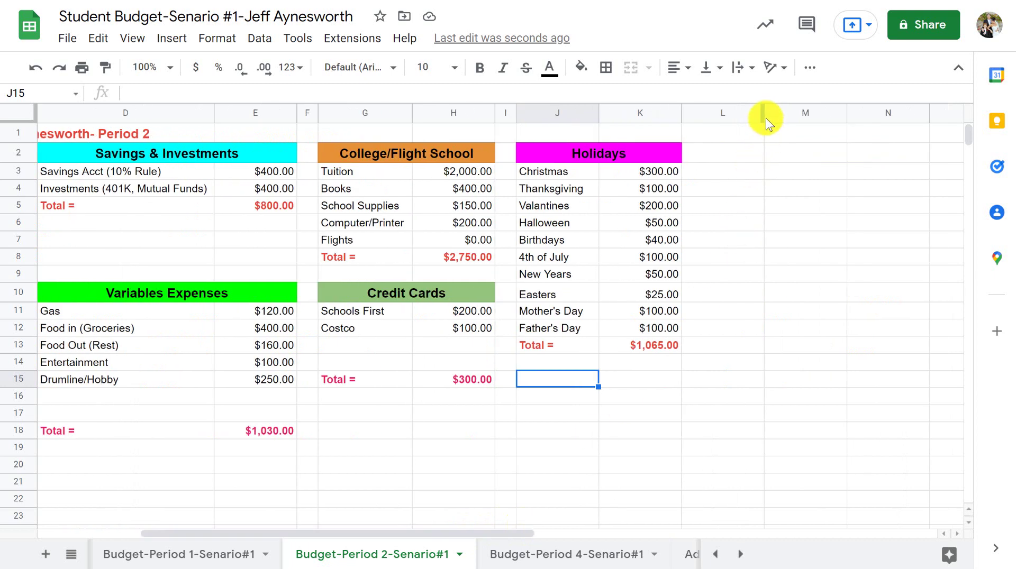
{"action": "left_click_drag", "start_coordinate": [764, 118], "coordinate": [706, 119]}
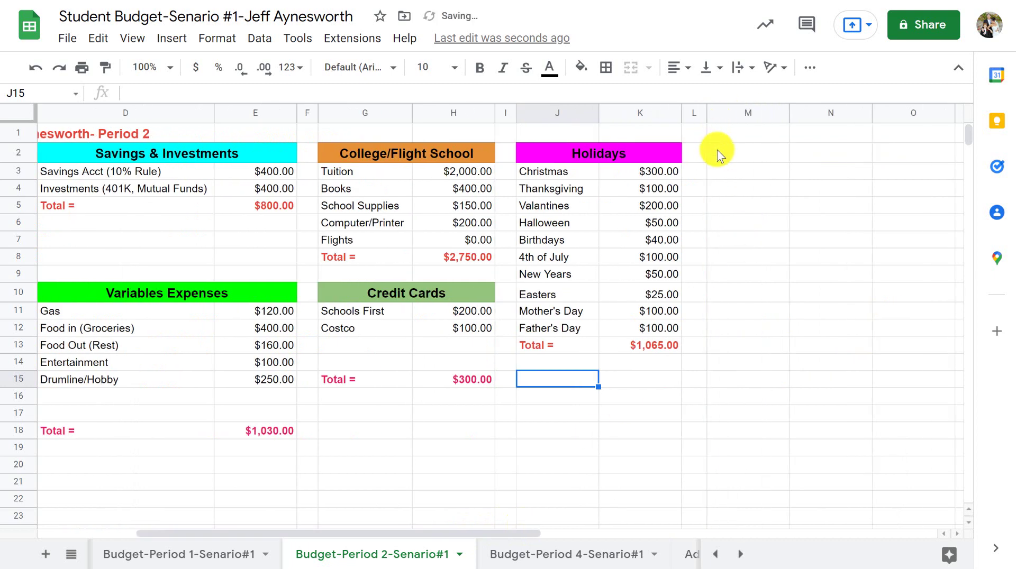
{"action": "left_click", "coordinate": [738, 154]}
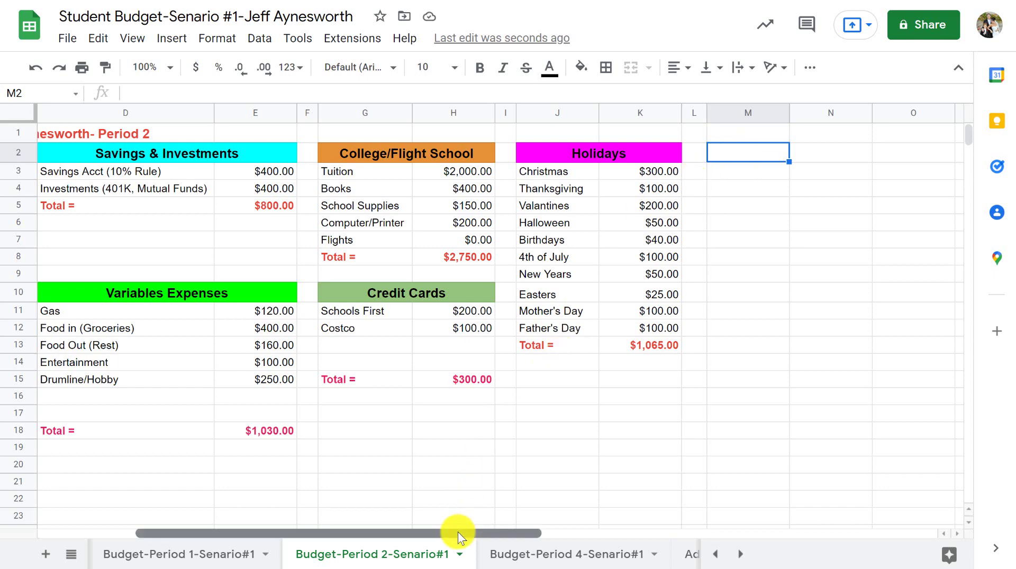
{"action": "left_click_drag", "start_coordinate": [458, 532], "coordinate": [294, 525]}
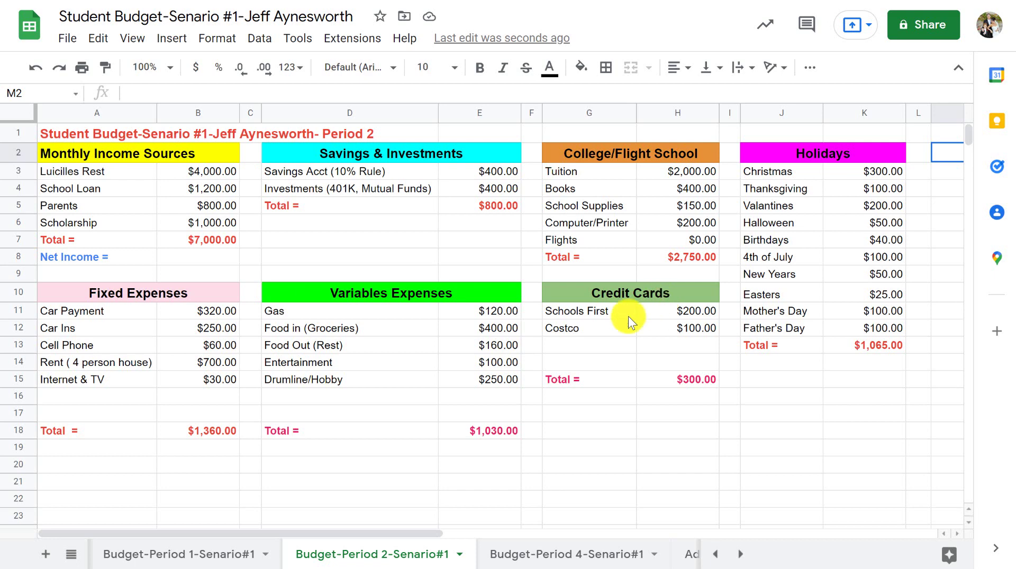
{"action": "left_click", "coordinate": [364, 467]}
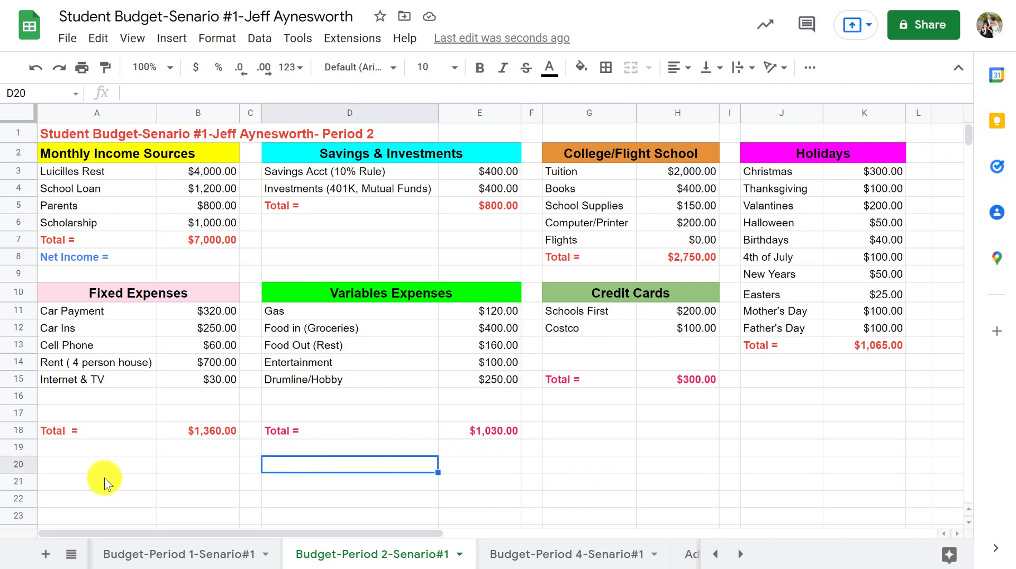
{"action": "left_click", "coordinate": [113, 465]}
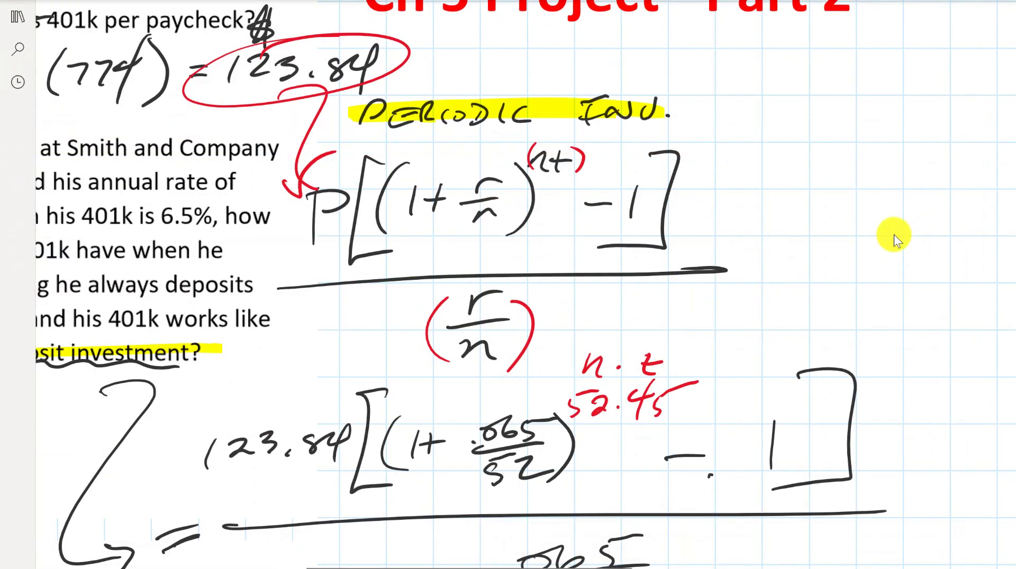
- Examine the Ch 5 Project-Part 2-KEY notes, from the paycheck withholding percentages and 401k calculation up to the FICA tax rate table
{"action": "scroll", "coordinate": [894, 234], "scroll_direction": "down", "scroll_amount": 5}
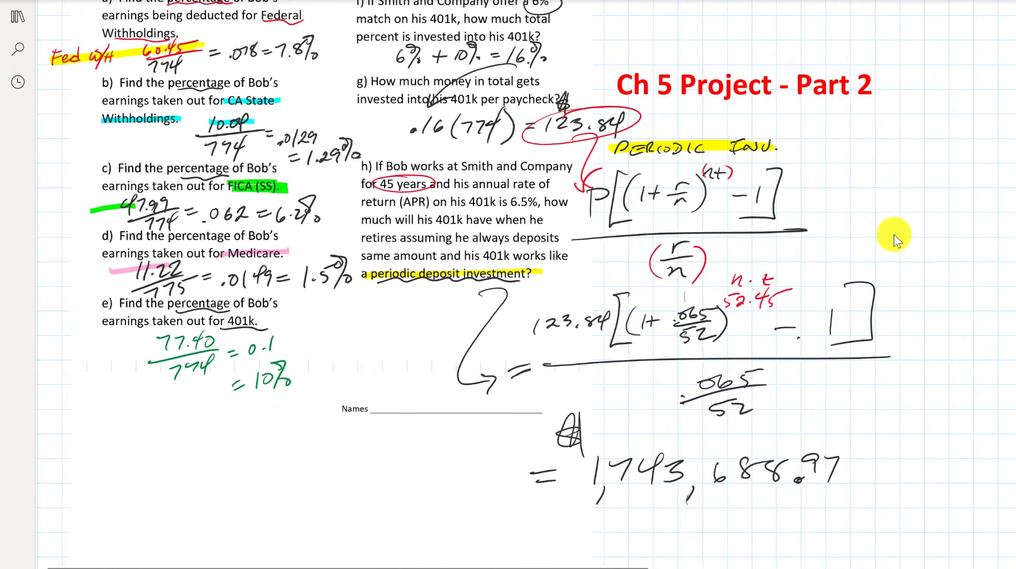
{"action": "scroll", "coordinate": [894, 234], "scroll_direction": "up", "scroll_amount": 15}
{"action": "scroll", "coordinate": [894, 234], "scroll_direction": "down", "scroll_amount": 3}
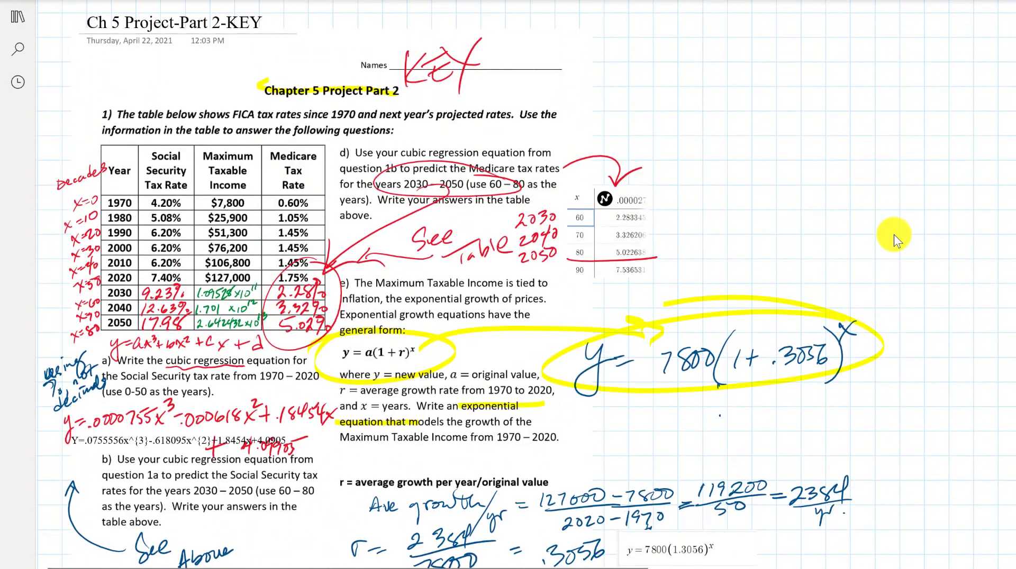
{"action": "scroll", "coordinate": [894, 234], "scroll_direction": "up", "scroll_amount": 3}
{"action": "scroll", "coordinate": [894, 234], "scroll_direction": "down", "scroll_amount": 2}
{"action": "scroll", "coordinate": [894, 234], "scroll_direction": "up", "scroll_amount": 2}
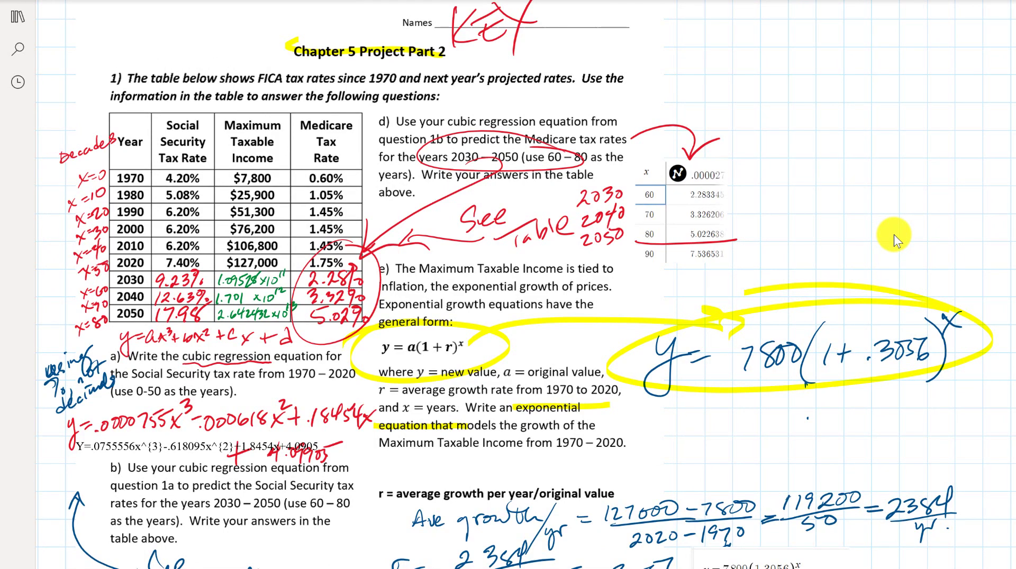
- Examine the weekly pay stub section of the Part 2 notes, its deduction percentages and the 401k periodic deposit investment calculation
{"action": "scroll", "coordinate": [894, 234], "scroll_direction": "down", "scroll_amount": 20}
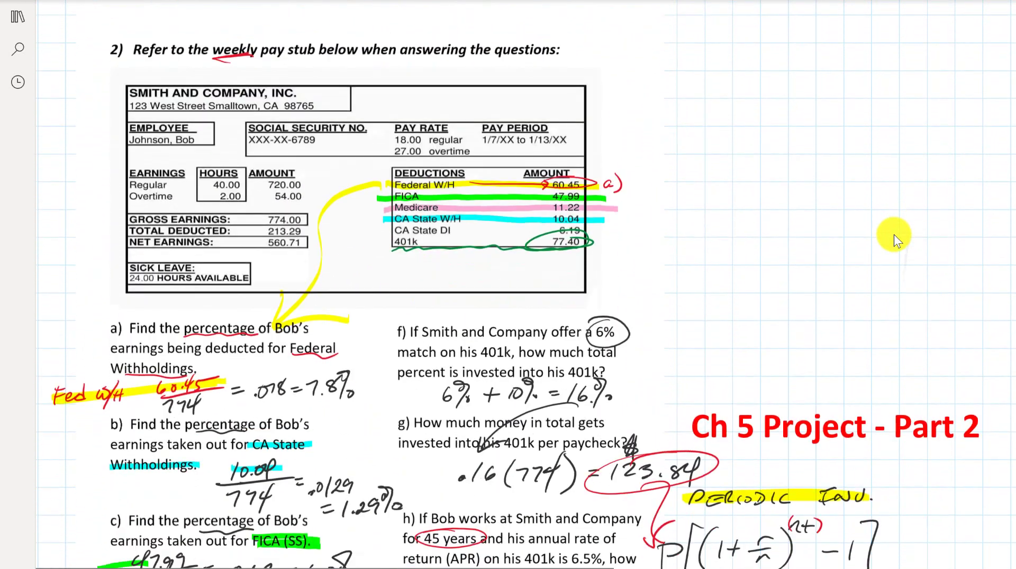
{"action": "scroll", "coordinate": [894, 234], "scroll_direction": "down", "scroll_amount": 10}
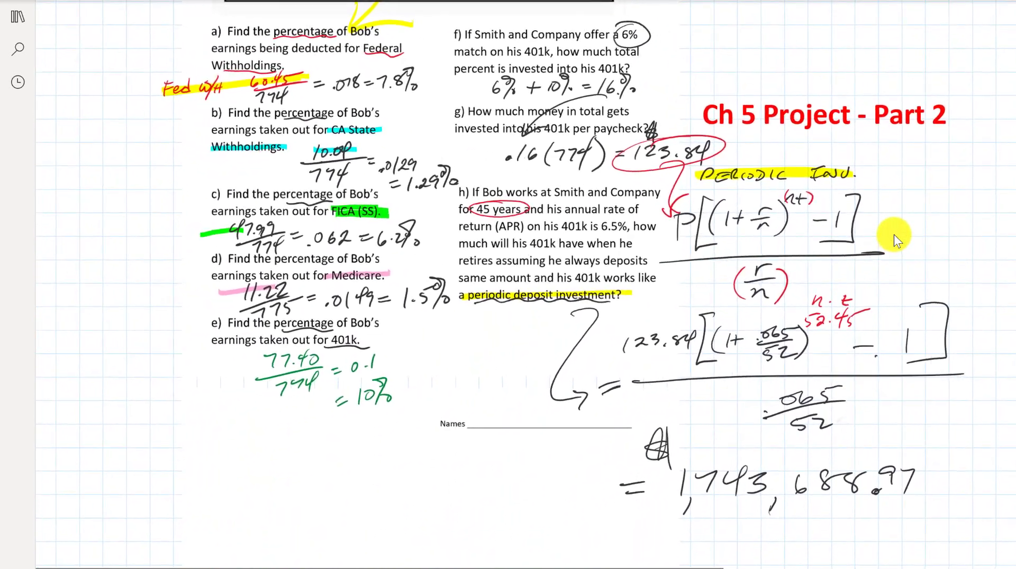
{"action": "scroll", "coordinate": [893, 234], "scroll_direction": "down", "scroll_amount": 1}
{"action": "scroll", "coordinate": [894, 234], "scroll_direction": "right", "scroll_amount": 2}
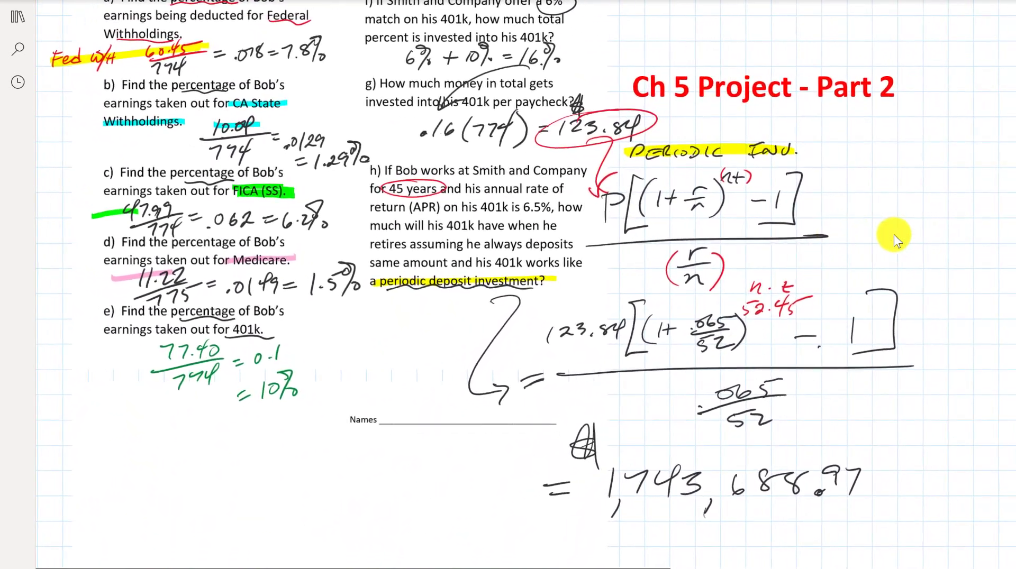
{"action": "scroll", "coordinate": [894, 234], "scroll_direction": "up", "scroll_amount": 2}
{"action": "scroll", "coordinate": [894, 234], "scroll_direction": "up", "scroll_amount": 10}
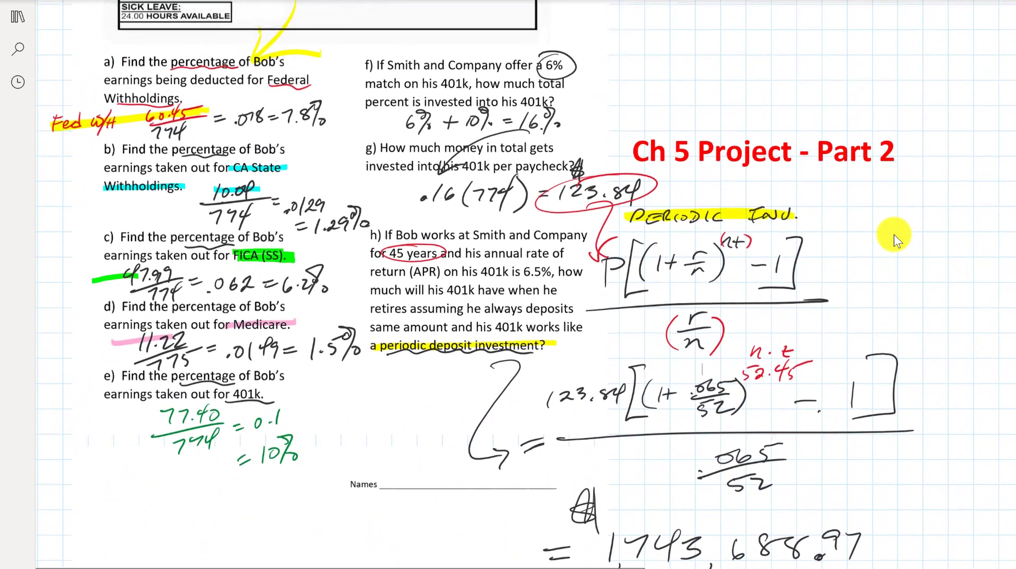
{"action": "scroll", "coordinate": [894, 234], "scroll_direction": "up", "scroll_amount": 3}
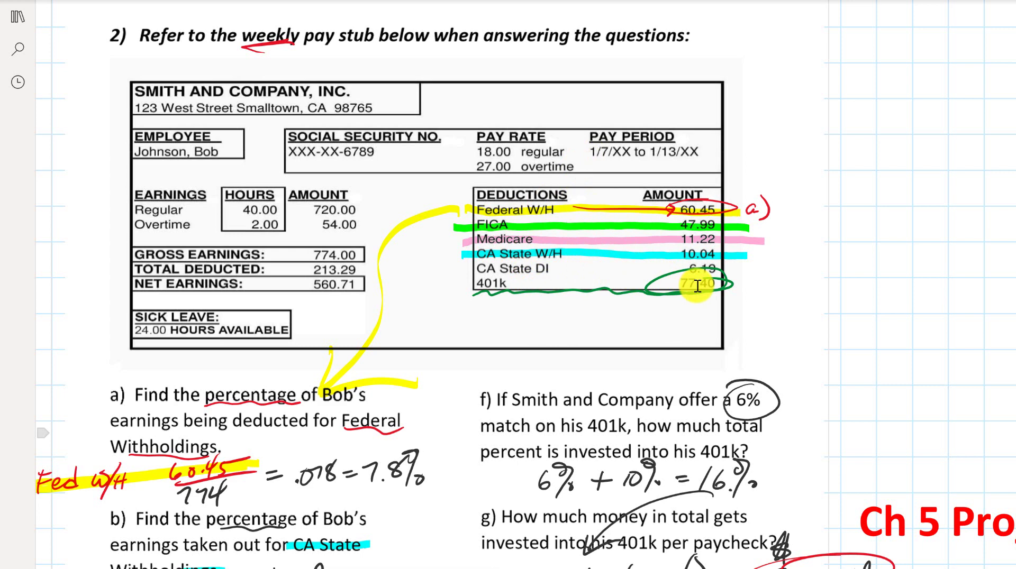
{"action": "scroll", "coordinate": [698, 286], "scroll_direction": "down", "scroll_amount": 10}
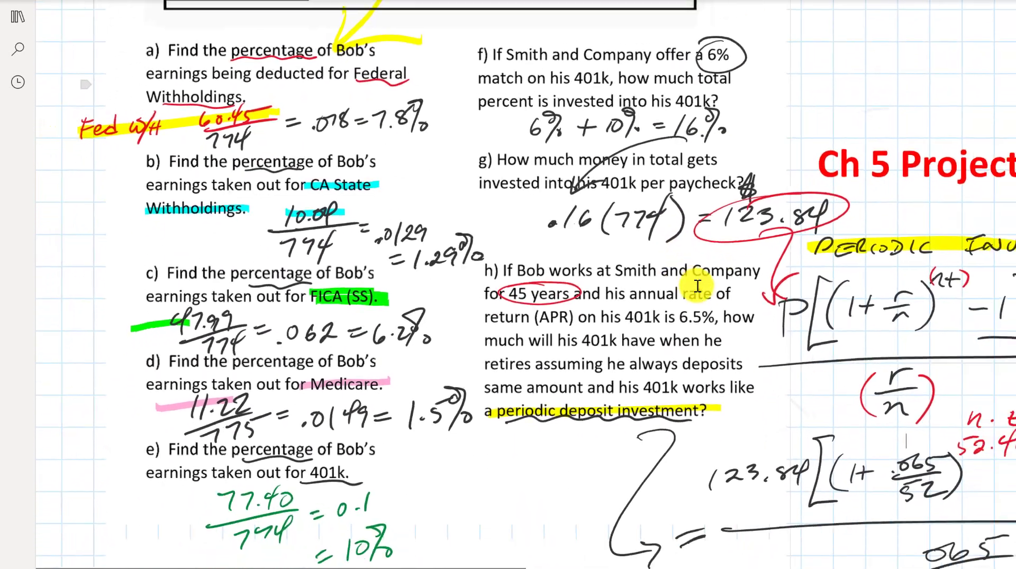
{"action": "scroll", "coordinate": [698, 286], "scroll_direction": "down", "scroll_amount": 3}
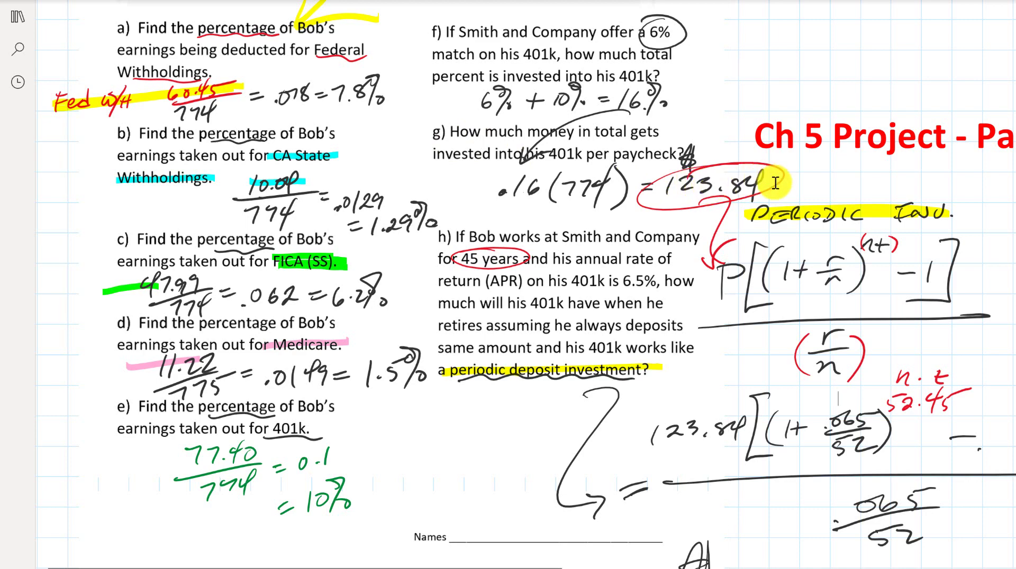
{"action": "scroll", "coordinate": [776, 183], "scroll_direction": "down", "scroll_amount": 3}
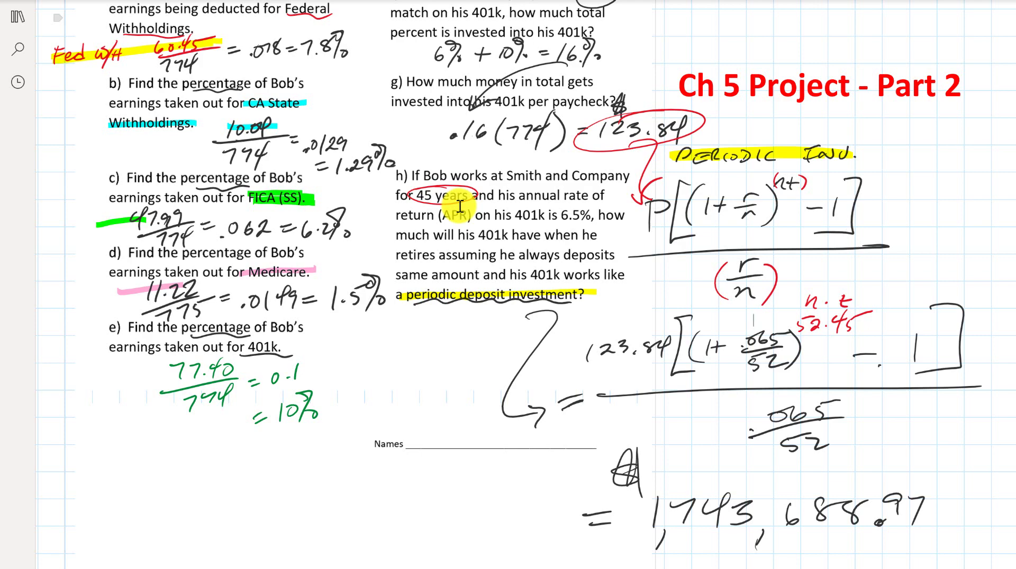
{"action": "scroll", "coordinate": [459, 206], "scroll_direction": "down", "scroll_amount": 3}
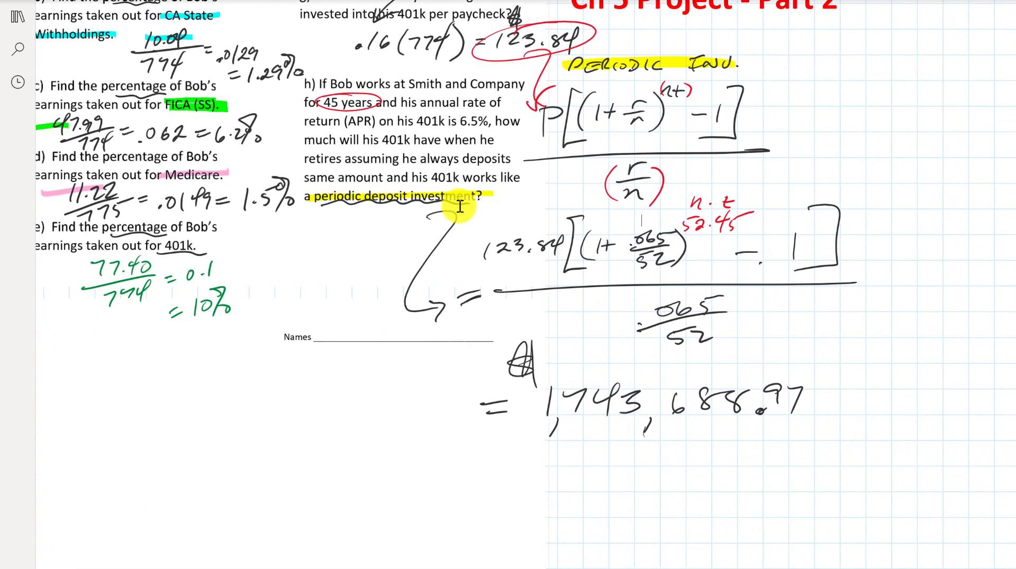
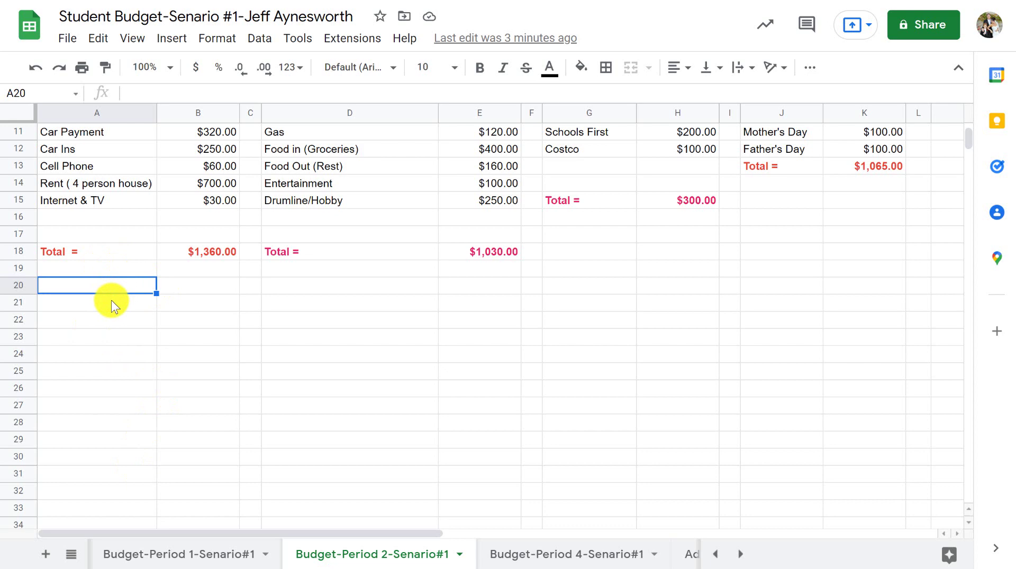
- Enter the label "Periodics Investments" in cell A20 of the Period 2 budget sheet, below the Fixed Expenses section
{"action": "type", "text": "P"}
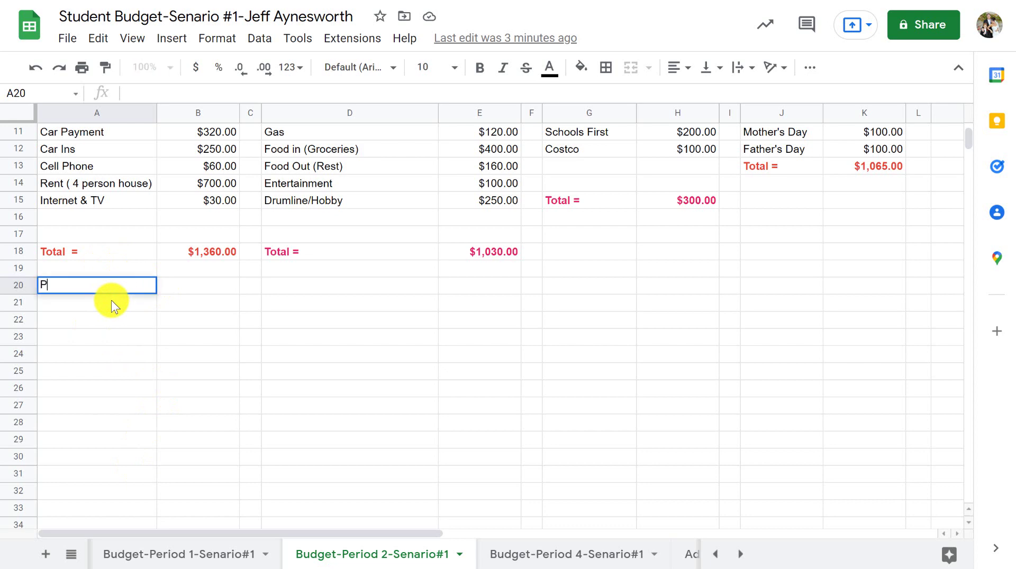
{"action": "type", "text": "eriodics Investments"}
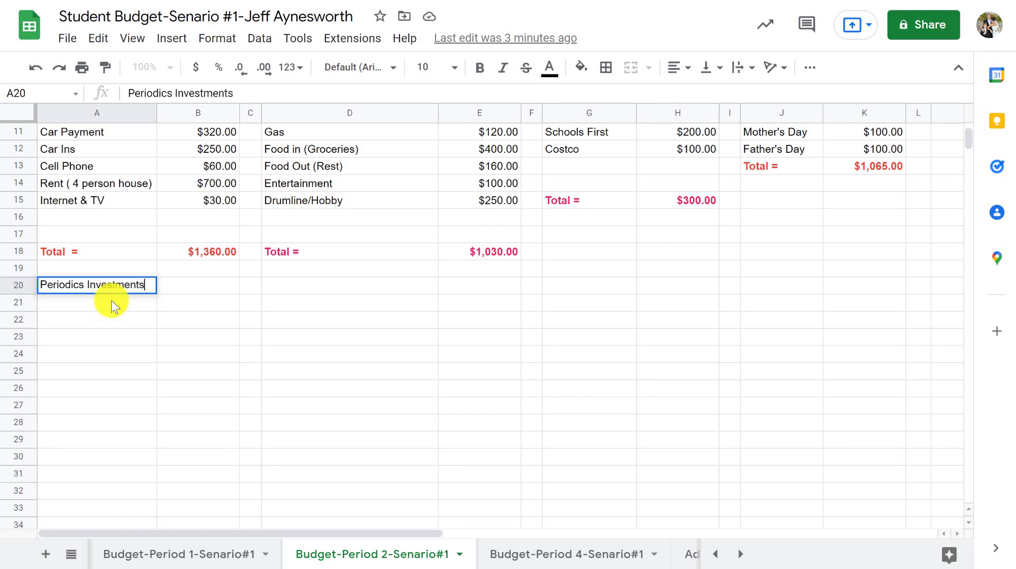
{"action": "key", "text": "Return"}
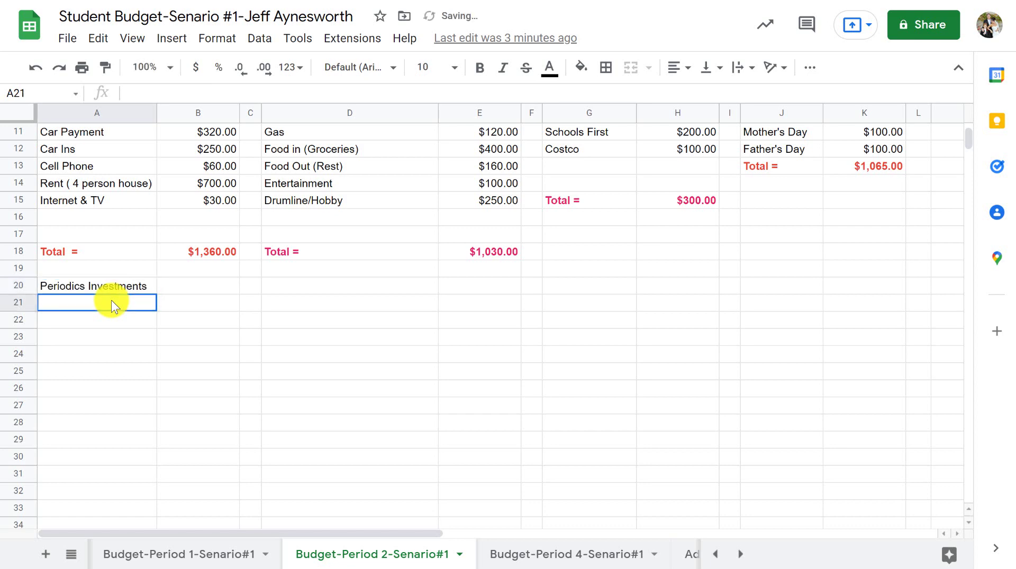
- Calculate Net Income in B8 as total income minus all section totals with the formula =B7-(E5+H8+K13+B18+E18+H15)
{"action": "scroll", "coordinate": [300, 300], "scroll_direction": "up", "scroll_amount": 5}
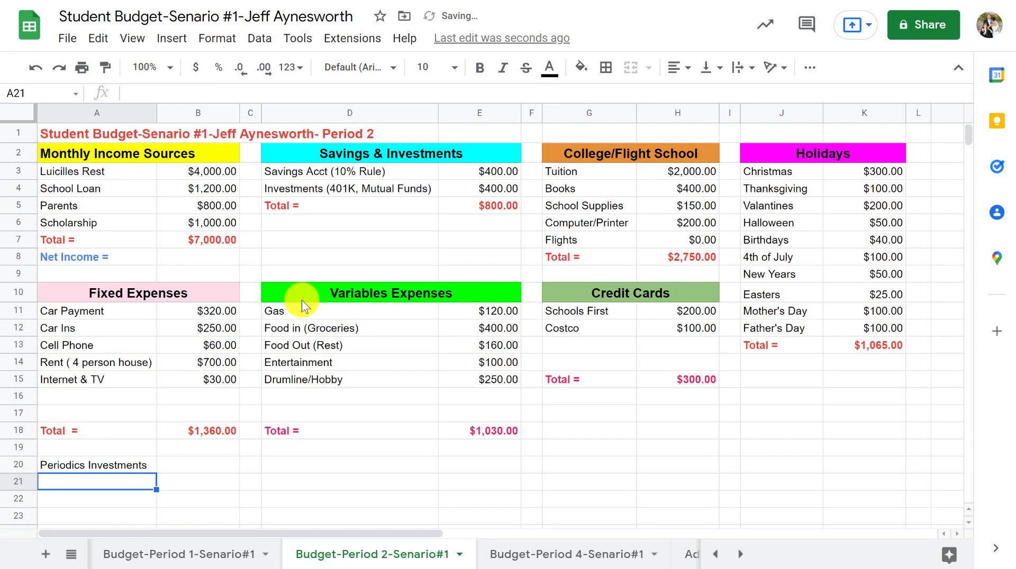
{"action": "left_click", "coordinate": [196, 258]}
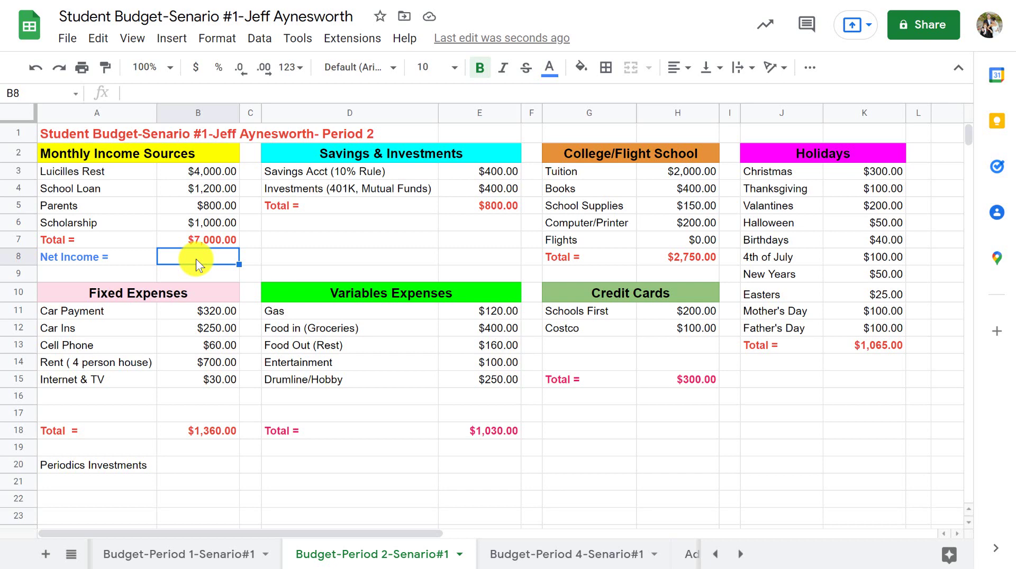
{"action": "type", "text": "="}
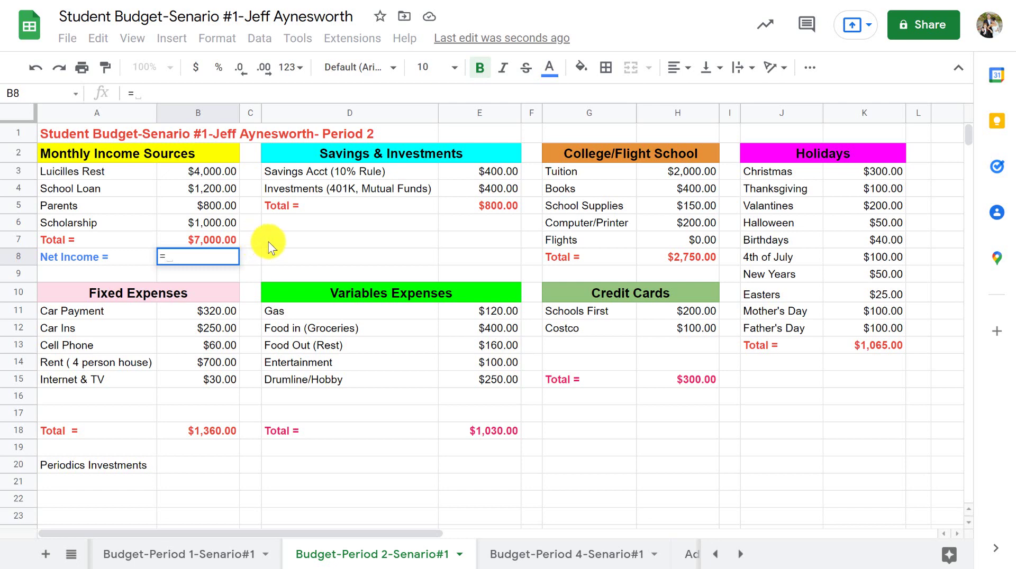
{"action": "left_click", "coordinate": [216, 237]}
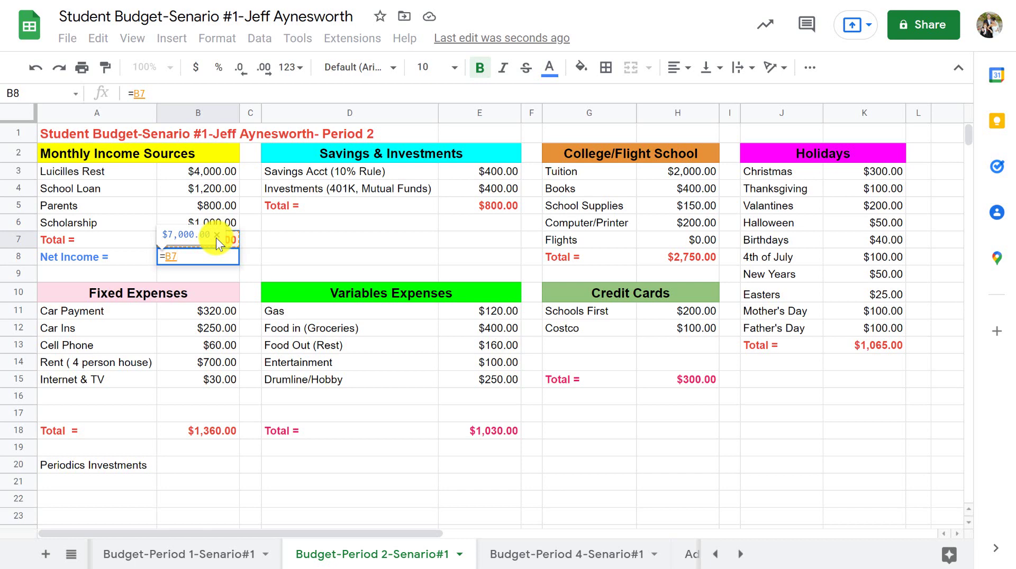
{"action": "type", "text": "-"}
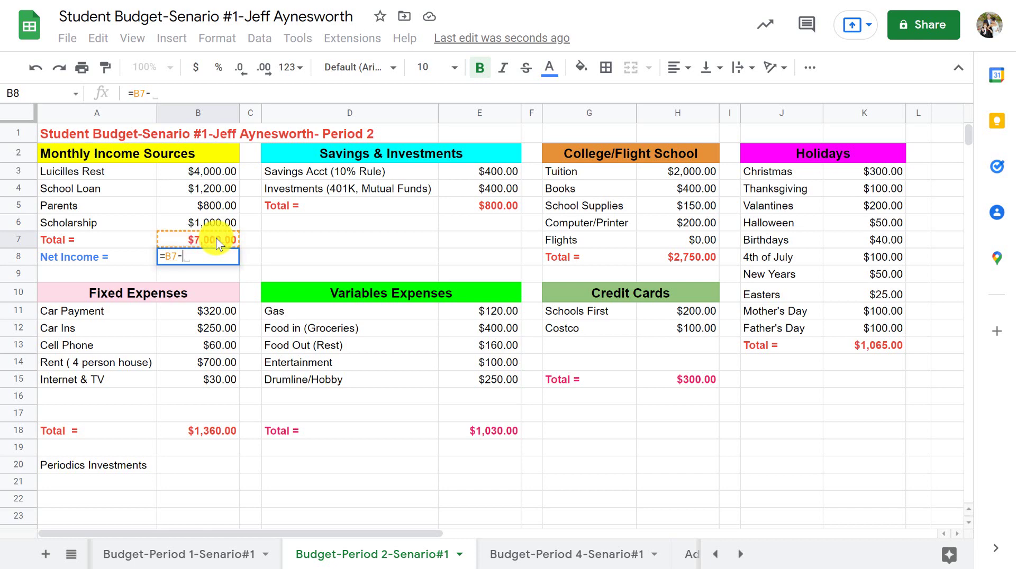
{"action": "type", "text": "("}
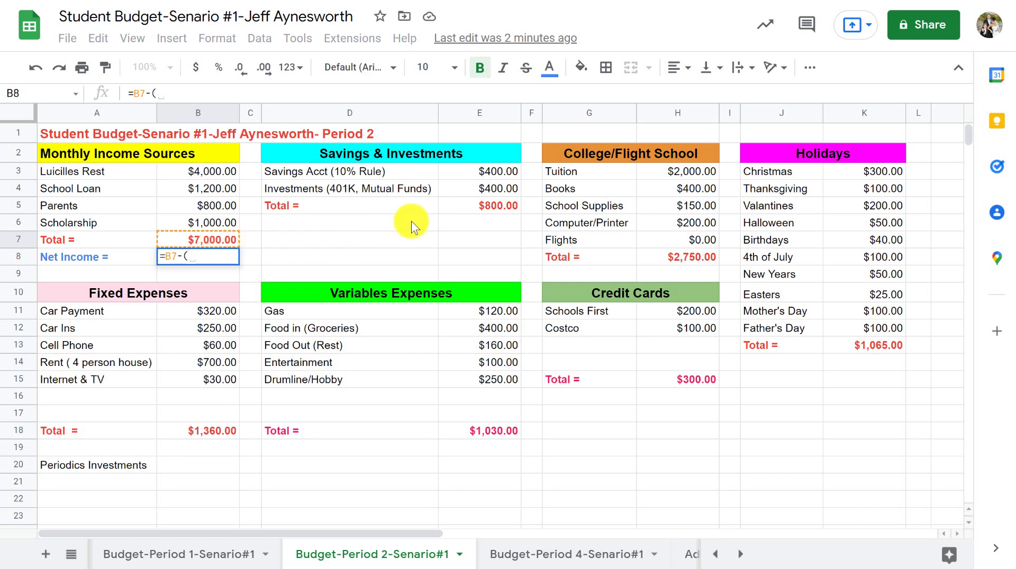
{"action": "left_click", "coordinate": [491, 205]}
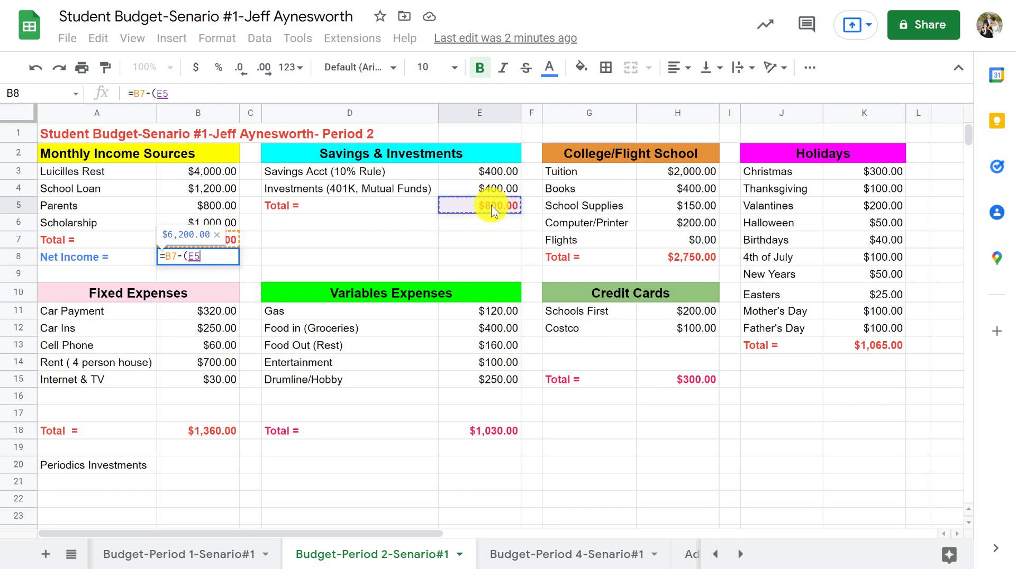
{"action": "type", "text": "+"}
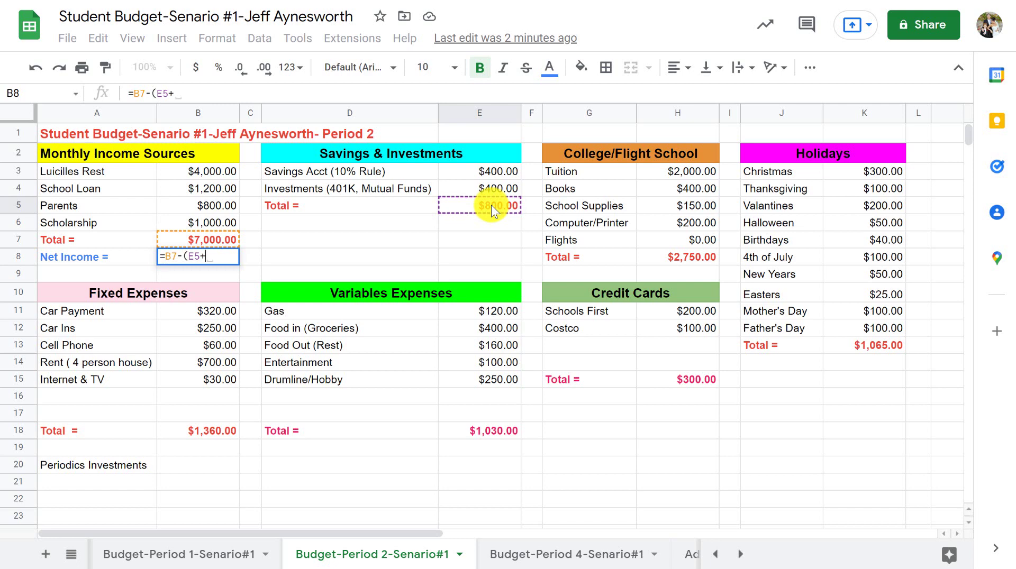
{"action": "left_click", "coordinate": [685, 254]}
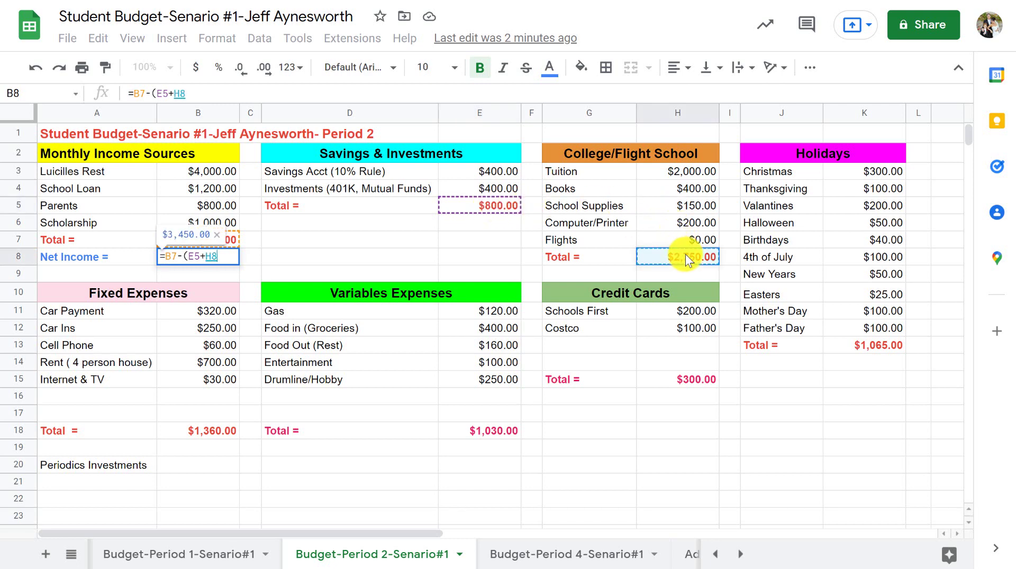
{"action": "type", "text": "+"}
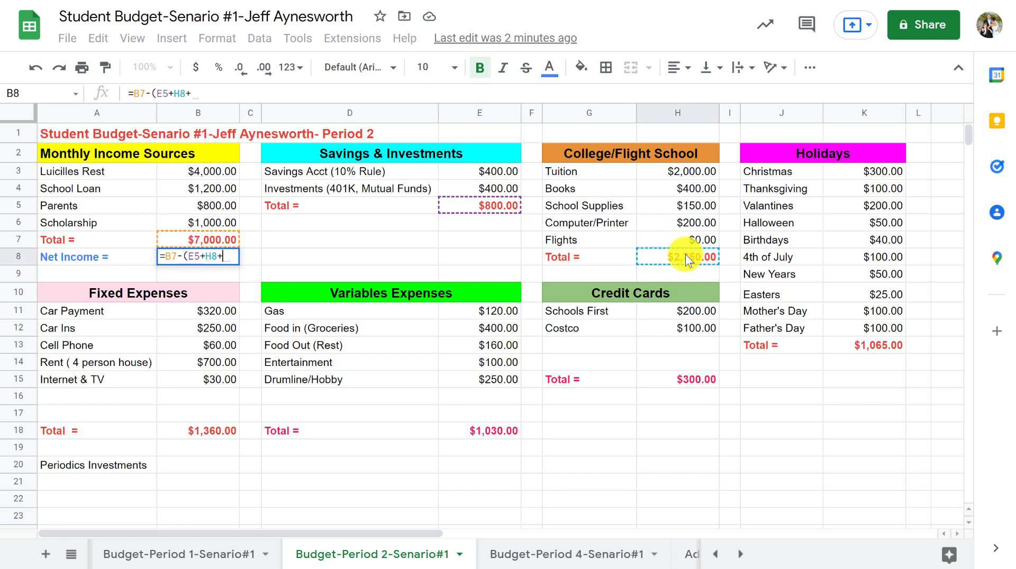
{"action": "left_click", "coordinate": [873, 345]}
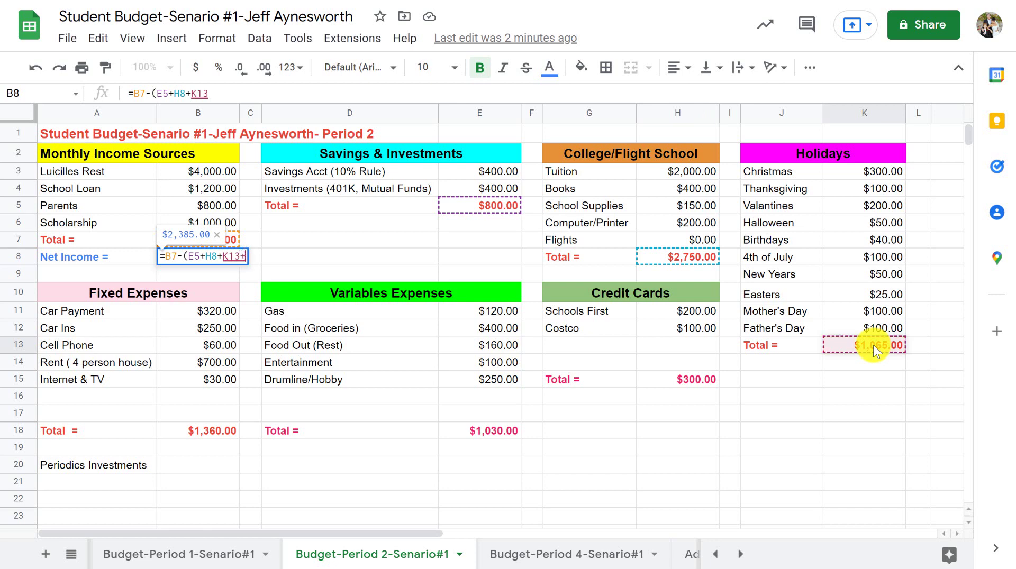
{"action": "type", "text": "+"}
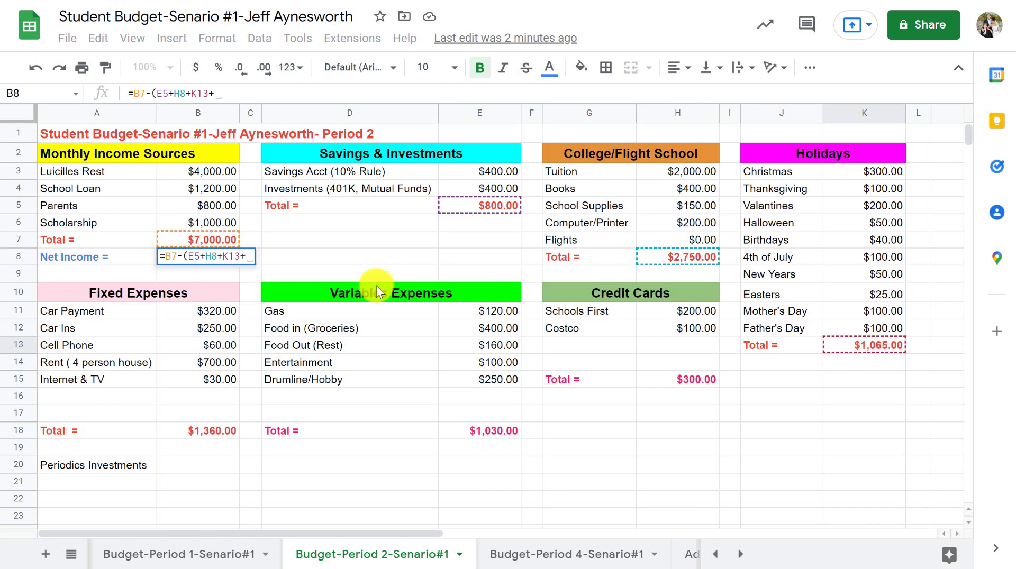
{"action": "left_click", "coordinate": [214, 430]}
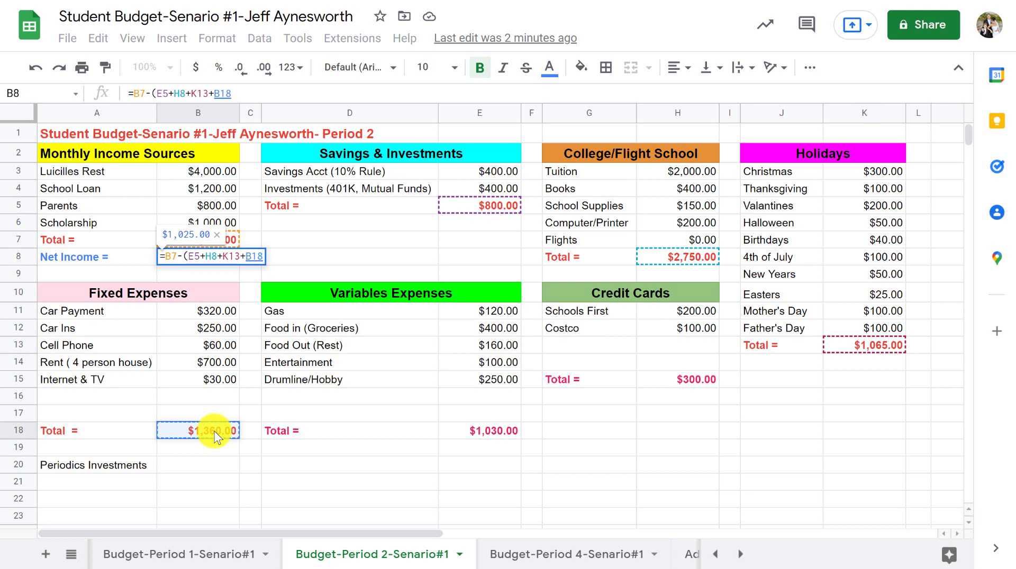
{"action": "type", "text": "+"}
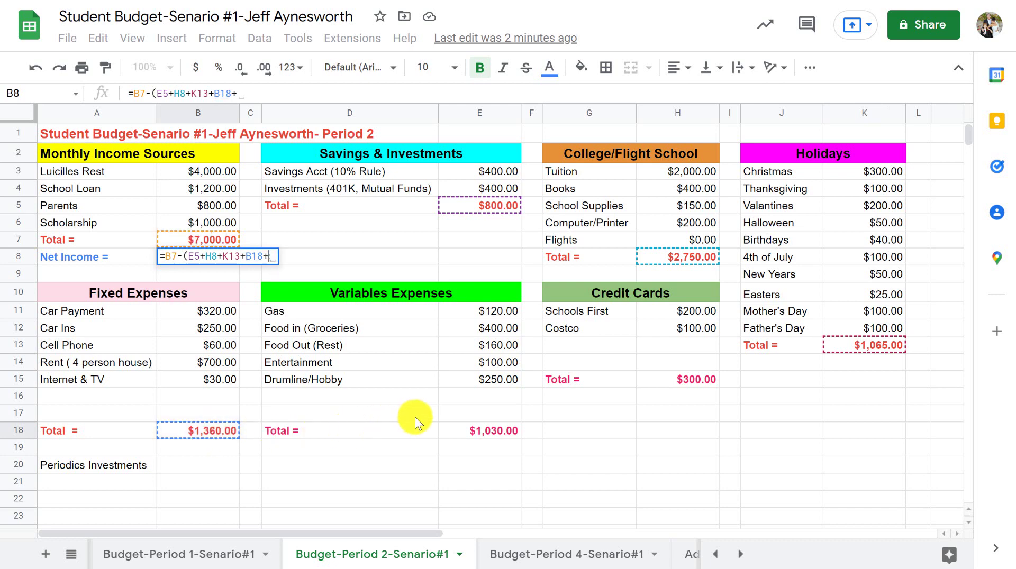
{"action": "left_click", "coordinate": [499, 427]}
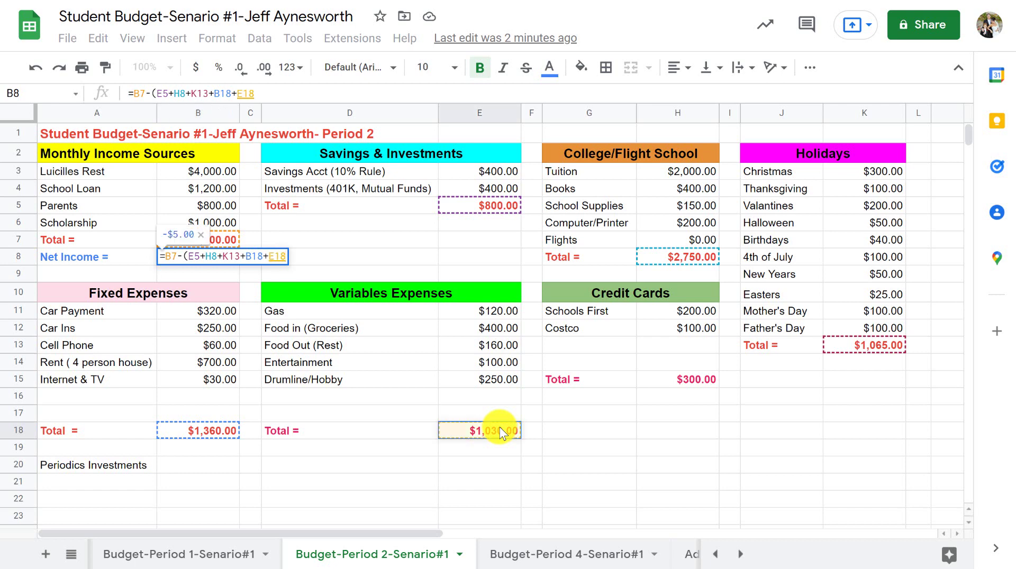
{"action": "type", "text": "+"}
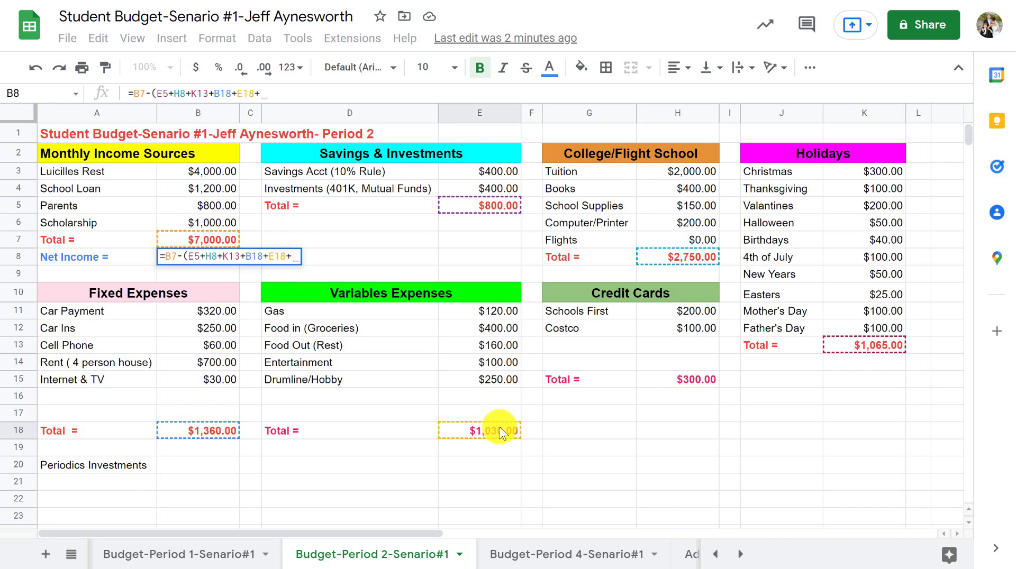
{"action": "left_click", "coordinate": [699, 383]}
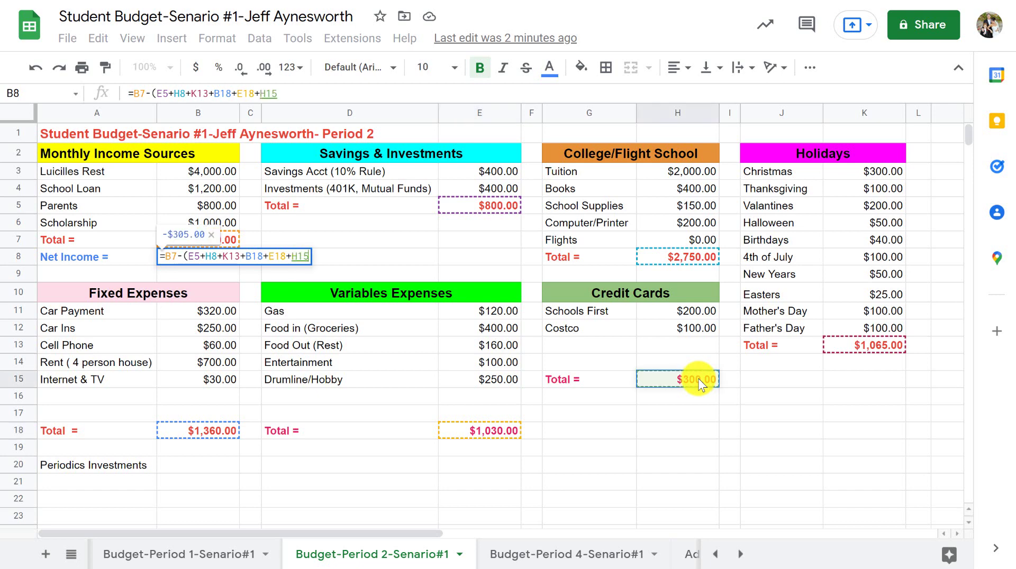
{"action": "type", "text": ")"}
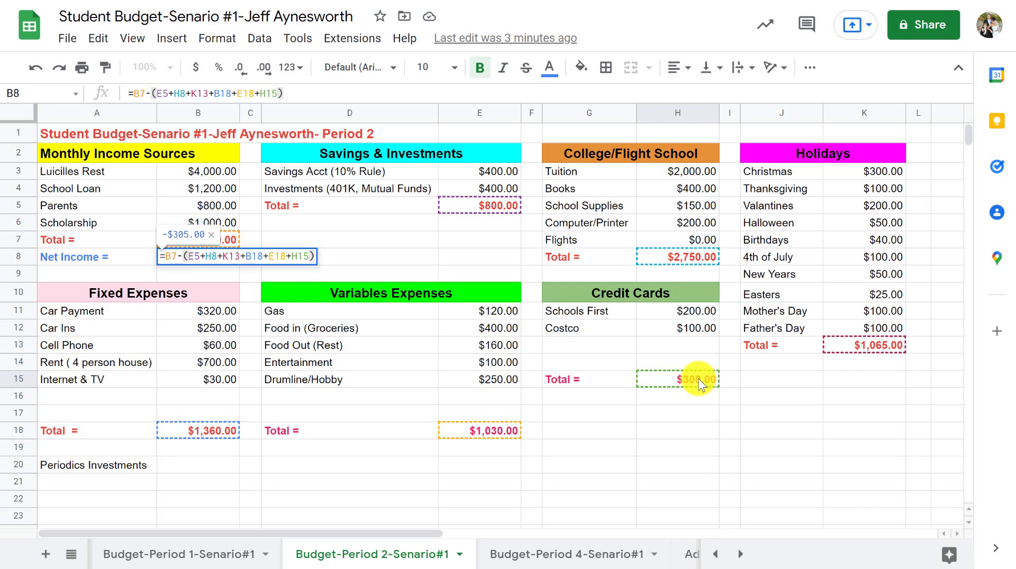
{"action": "key", "text": "Return"}
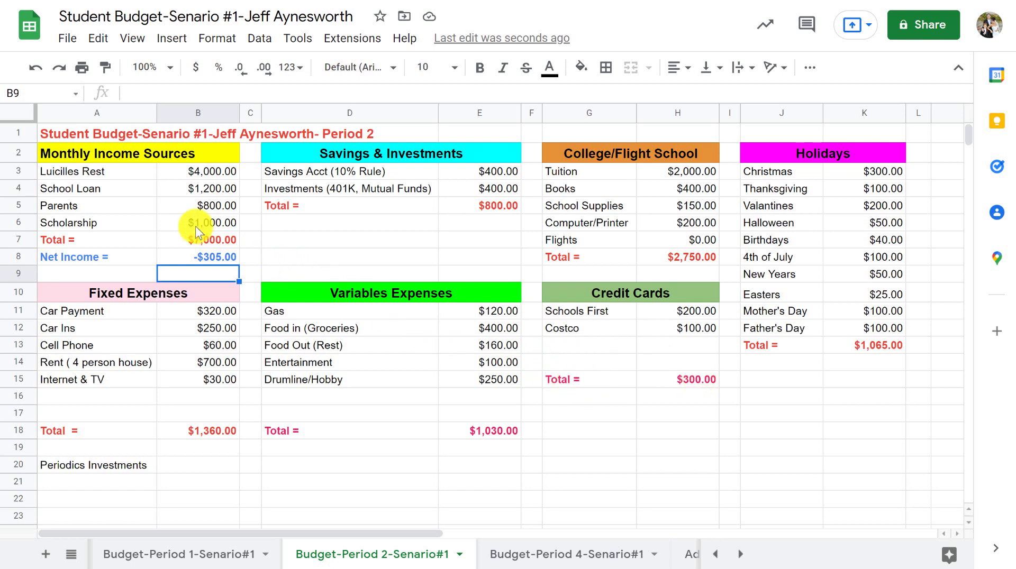
- Format the "Periodics Investments" heading row 20 as 14-point bold red text
{"action": "left_click_drag", "start_coordinate": [109, 257], "coordinate": [189, 256]}
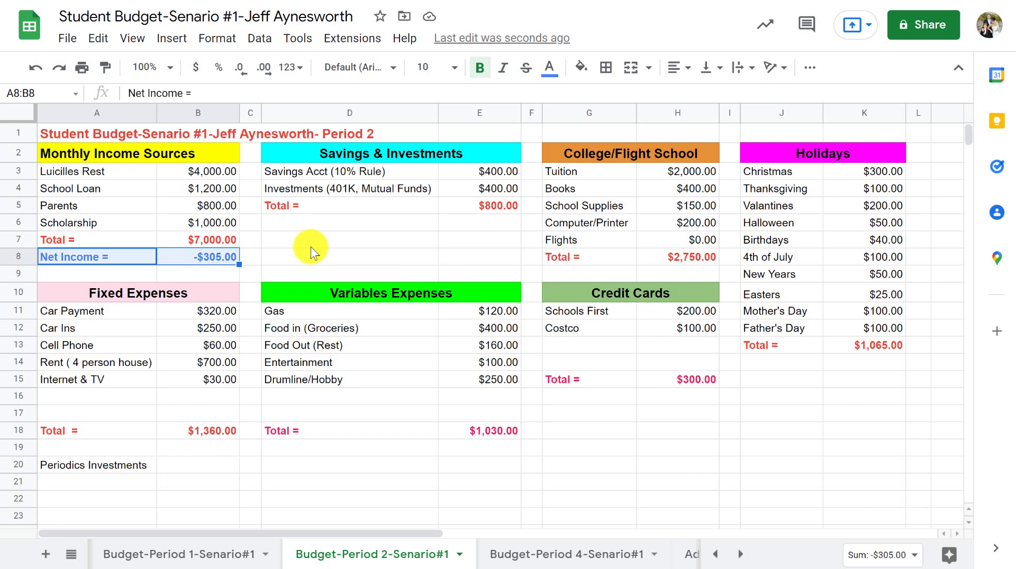
{"action": "left_click", "coordinate": [125, 473]}
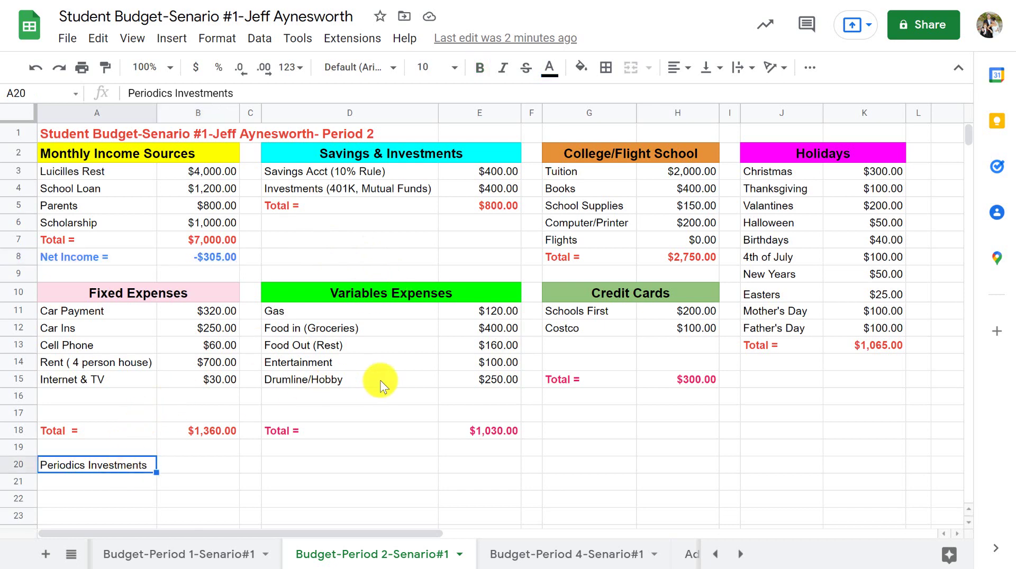
{"action": "left_click", "coordinate": [18, 466]}
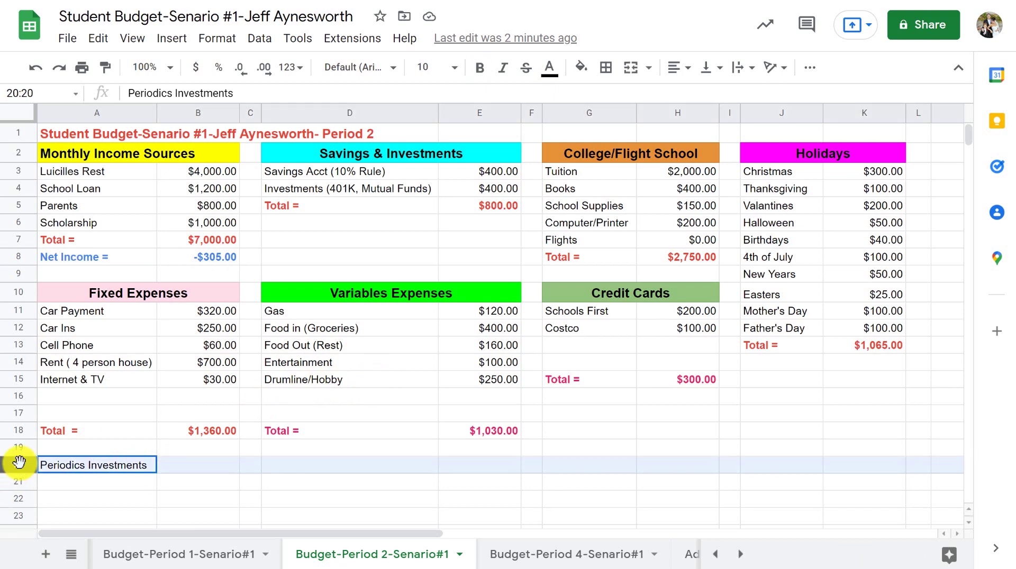
{"action": "left_click", "coordinate": [455, 70]}
{"action": "left_click", "coordinate": [426, 280]}
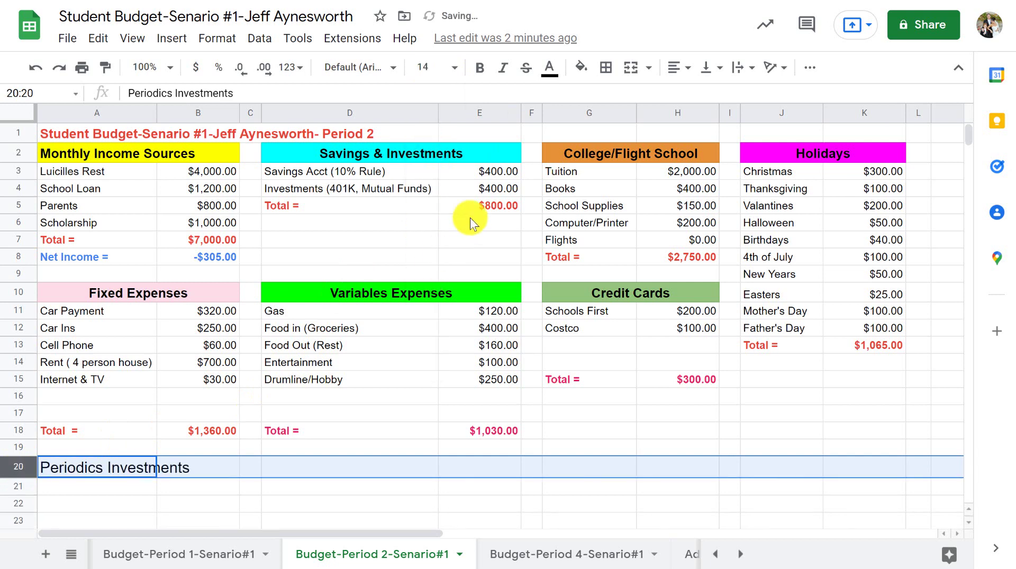
{"action": "left_click", "coordinate": [479, 68]}
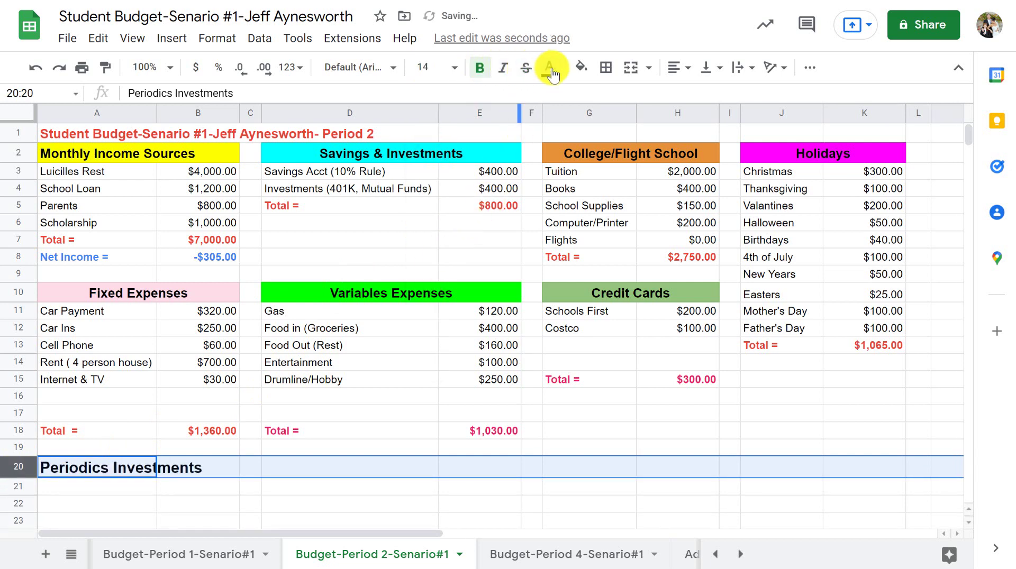
{"action": "left_click", "coordinate": [549, 67]}
{"action": "left_click", "coordinate": [610, 118]}
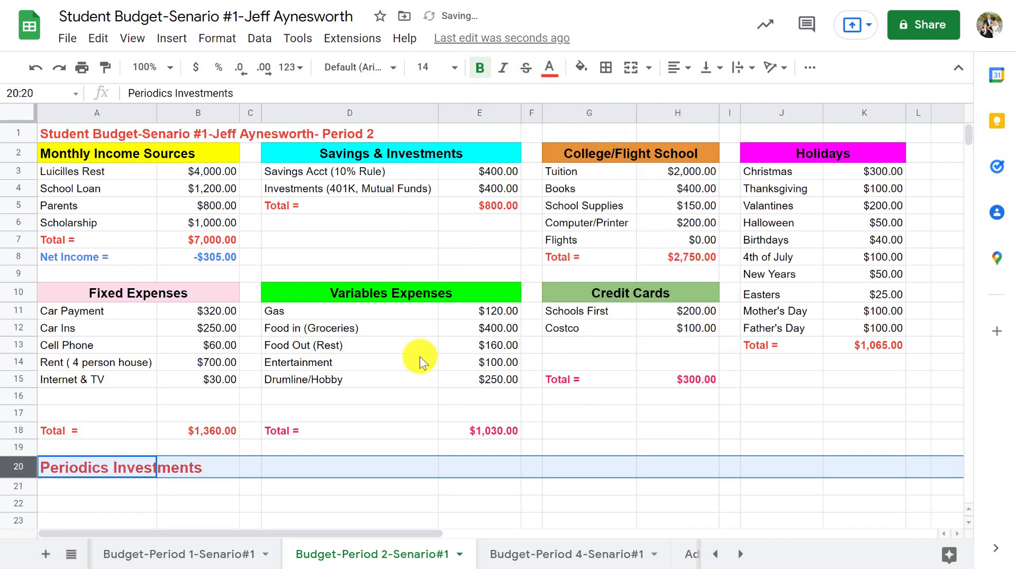
{"action": "left_click", "coordinate": [420, 359]}
- Enter the label "Weekly Periodic Investment" in A21 and widen column A until the label fits
{"action": "left_click", "coordinate": [125, 486]}
{"action": "scroll", "coordinate": [126, 492], "scroll_direction": "down", "scroll_amount": 5}
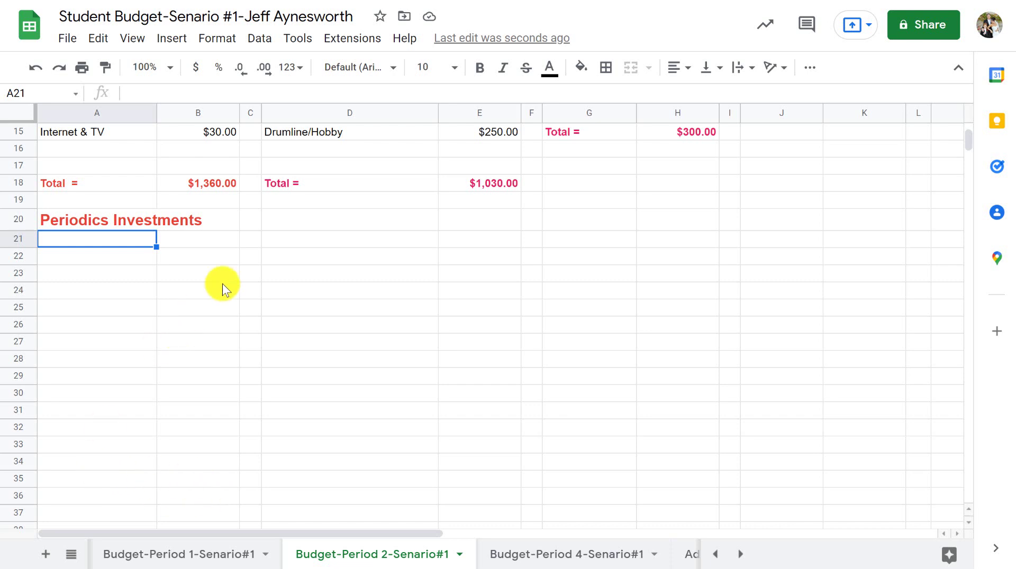
{"action": "type", "text": "Weel"}
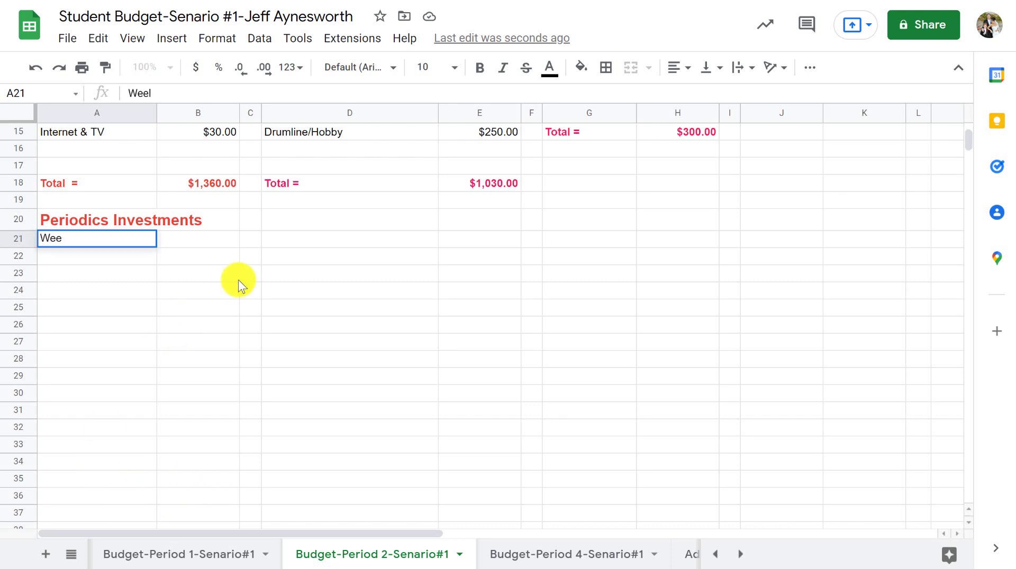
{"action": "key", "text": "BackSpace"}
{"action": "type", "text": "kly Periodic "}
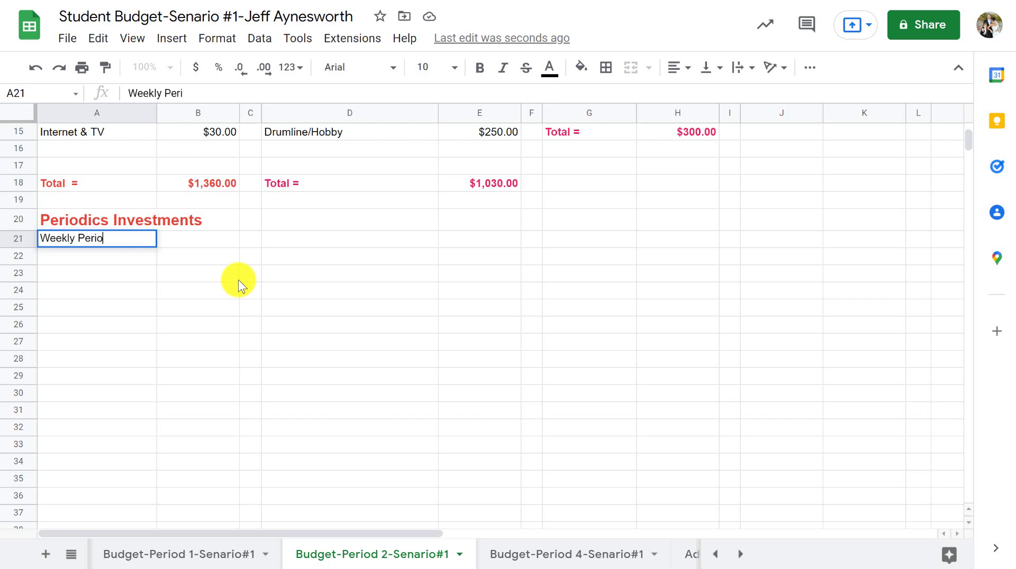
{"action": "type", "text": "Investment"}
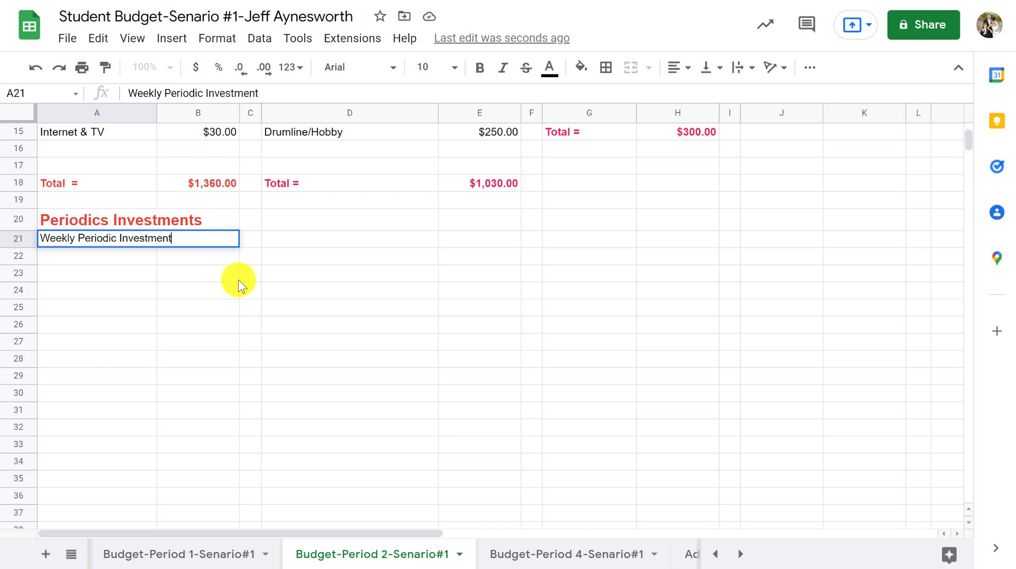
{"action": "left_click", "coordinate": [180, 275]}
{"action": "left_click", "coordinate": [135, 276]}
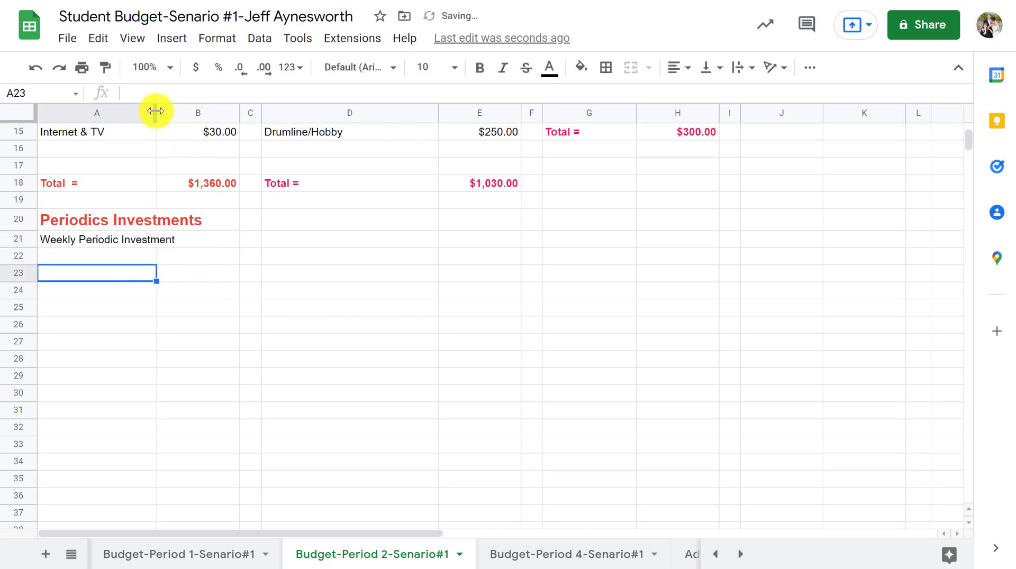
{"action": "left_click_drag", "start_coordinate": [155, 111], "coordinate": [179, 113]}
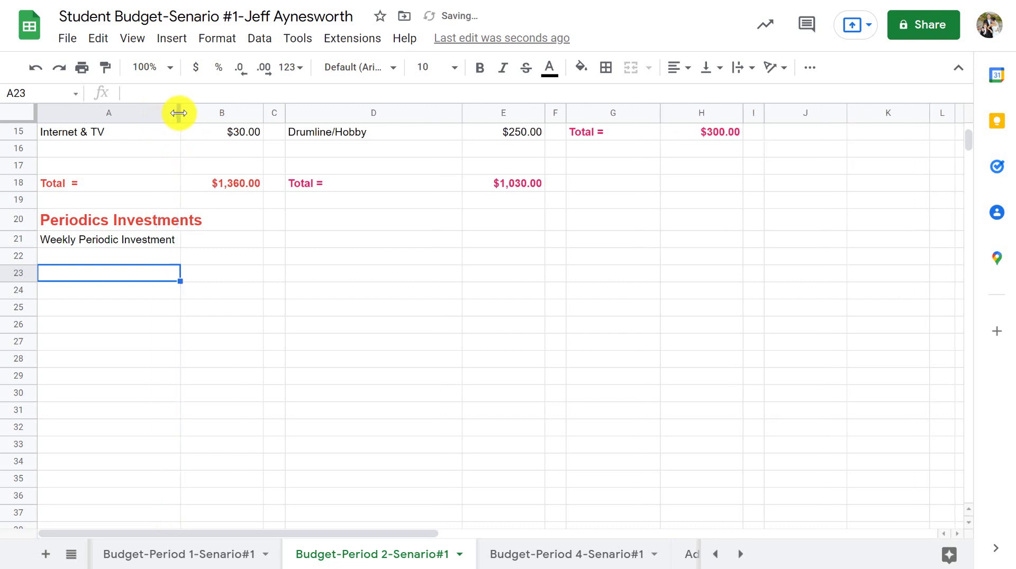
- Merge cells A21:B21 holding the "Weekly Periodic Investment" label and fill them with yellow
{"action": "left_click", "coordinate": [120, 246]}
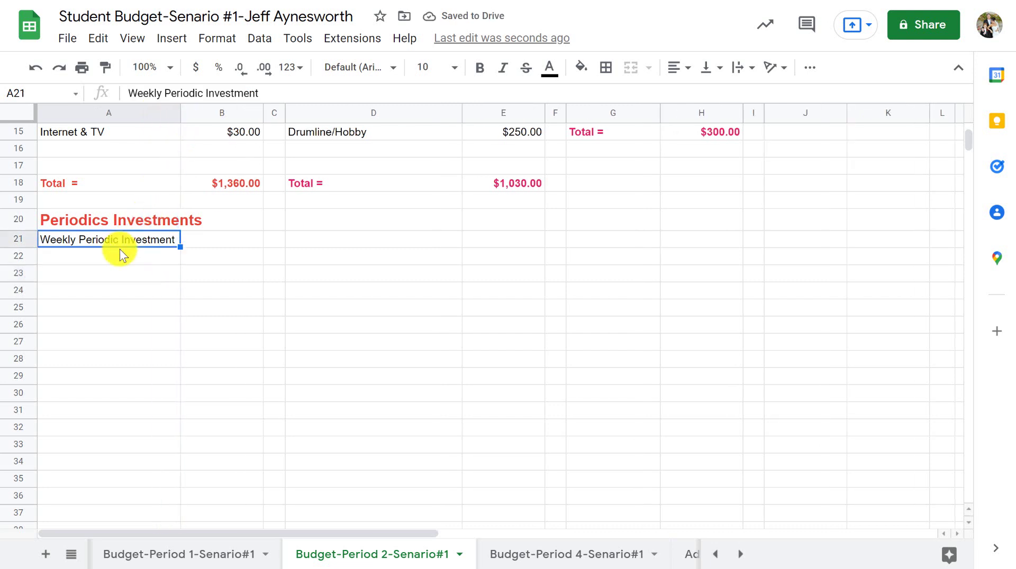
{"action": "left_click", "coordinate": [459, 69]}
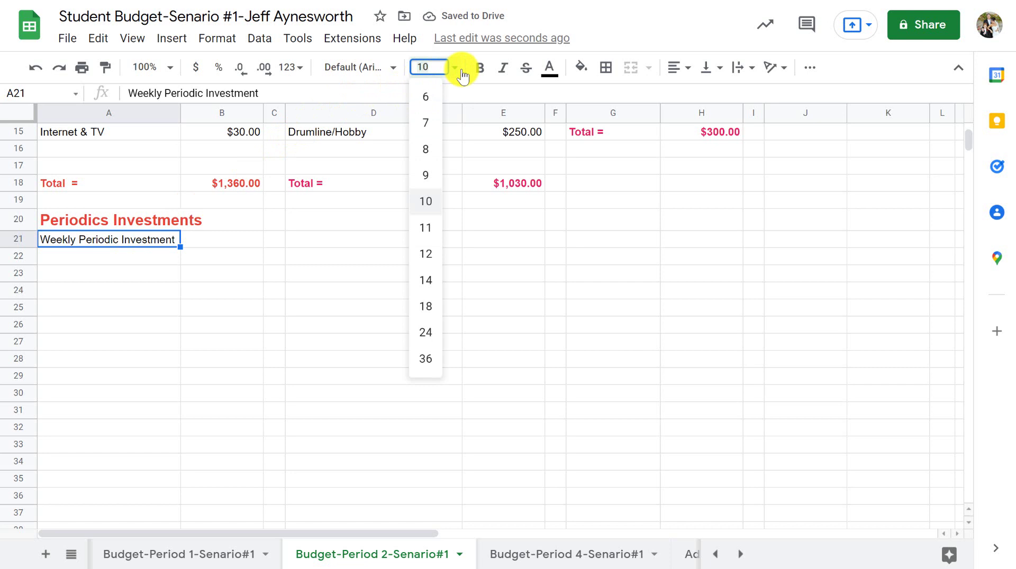
{"action": "left_click", "coordinate": [224, 238]}
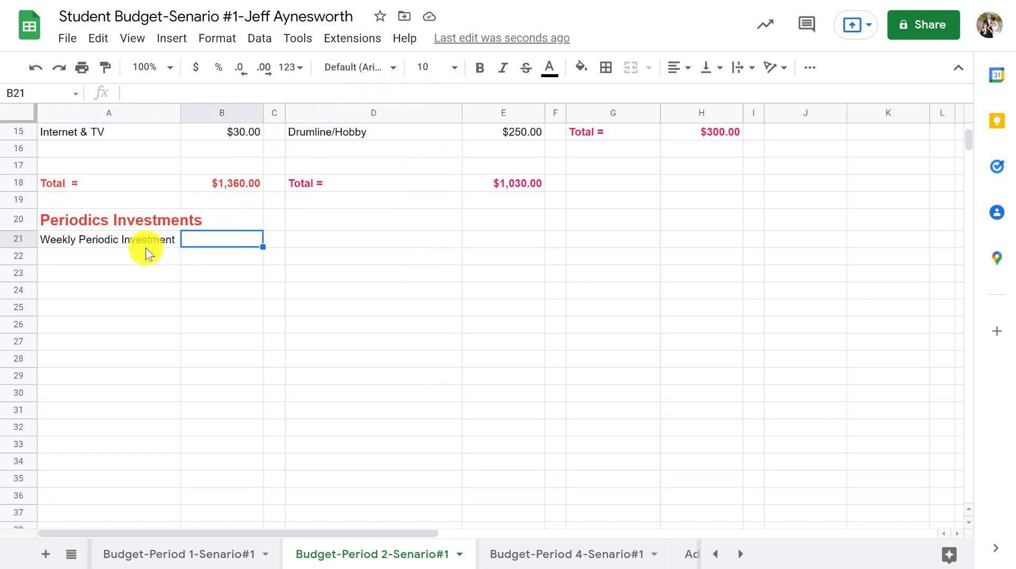
{"action": "left_click_drag", "start_coordinate": [144, 243], "coordinate": [195, 239]}
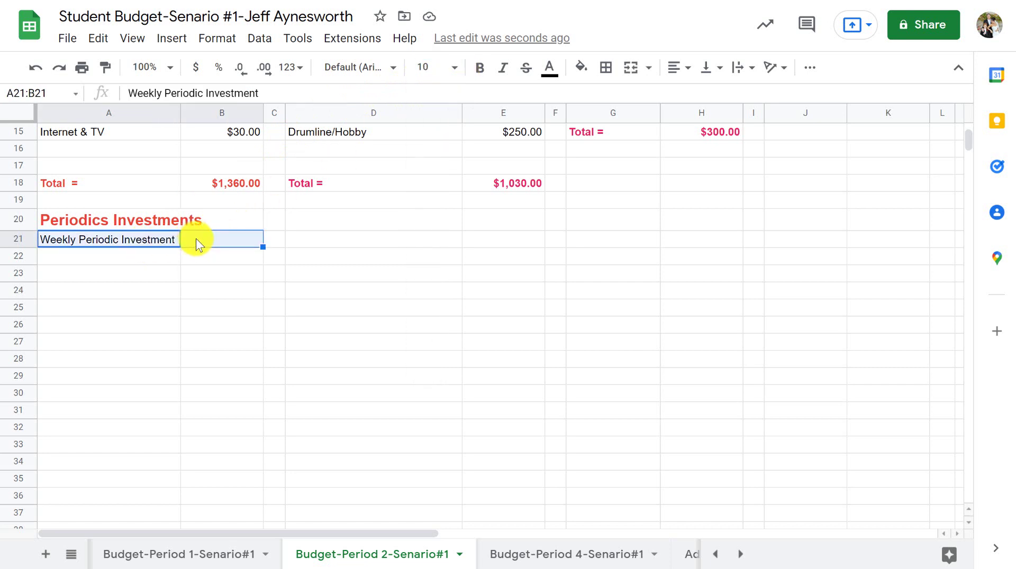
{"action": "left_click", "coordinate": [647, 69]}
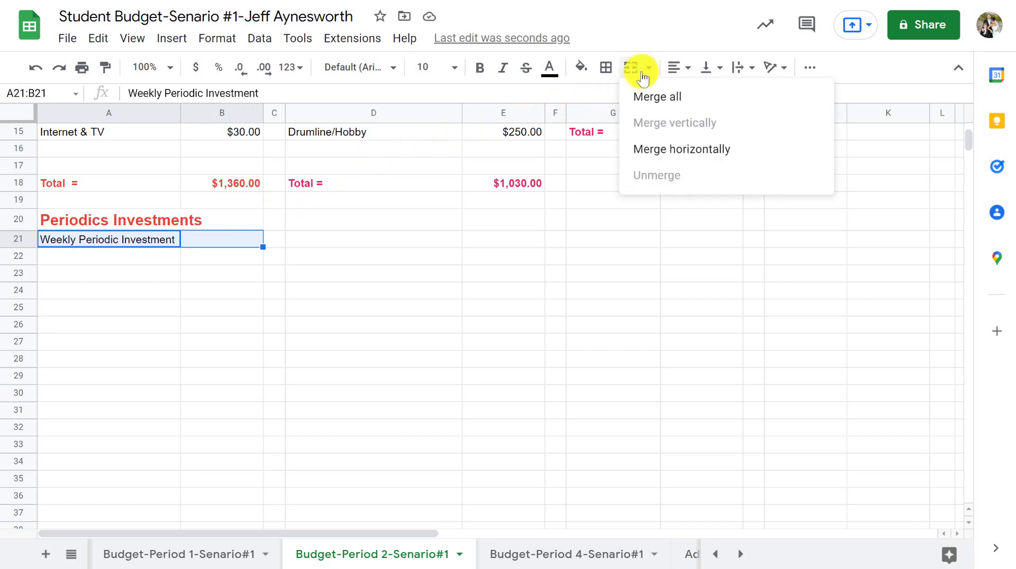
{"action": "left_click", "coordinate": [650, 100]}
{"action": "left_click", "coordinate": [582, 69]}
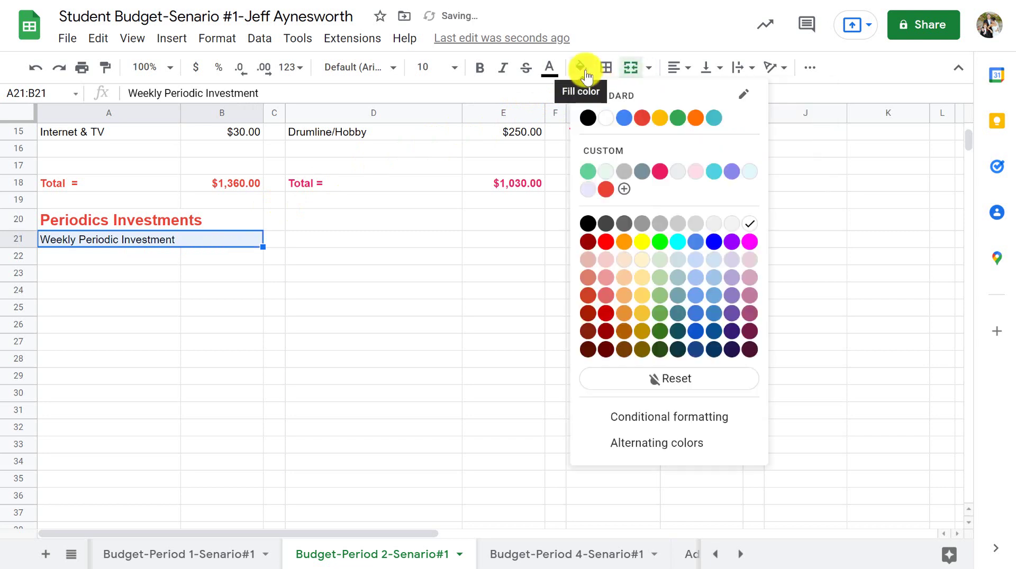
{"action": "left_click", "coordinate": [643, 245]}
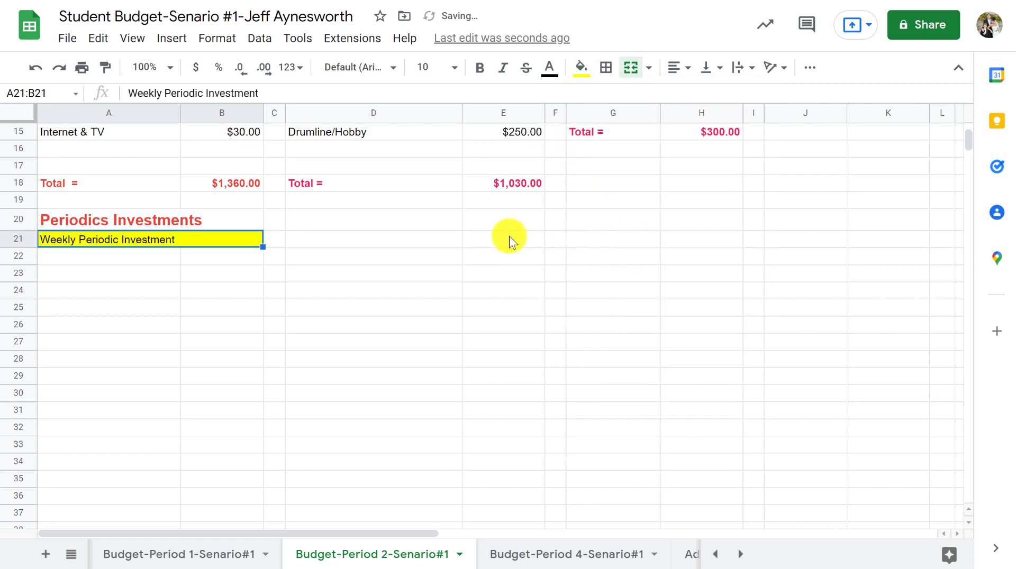
- Make the "Weekly Periodic Investment" heading 12-point bold and widen column A enough to hold the whole heading
{"action": "left_click", "coordinate": [481, 70]}
{"action": "left_click", "coordinate": [453, 67]}
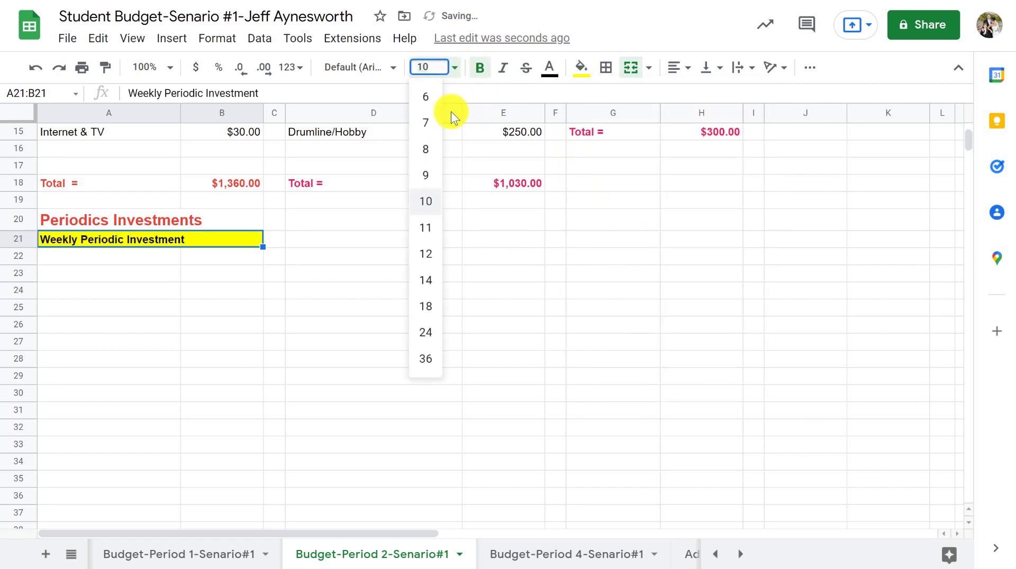
{"action": "left_click", "coordinate": [426, 254]}
{"action": "left_click", "coordinate": [111, 265]}
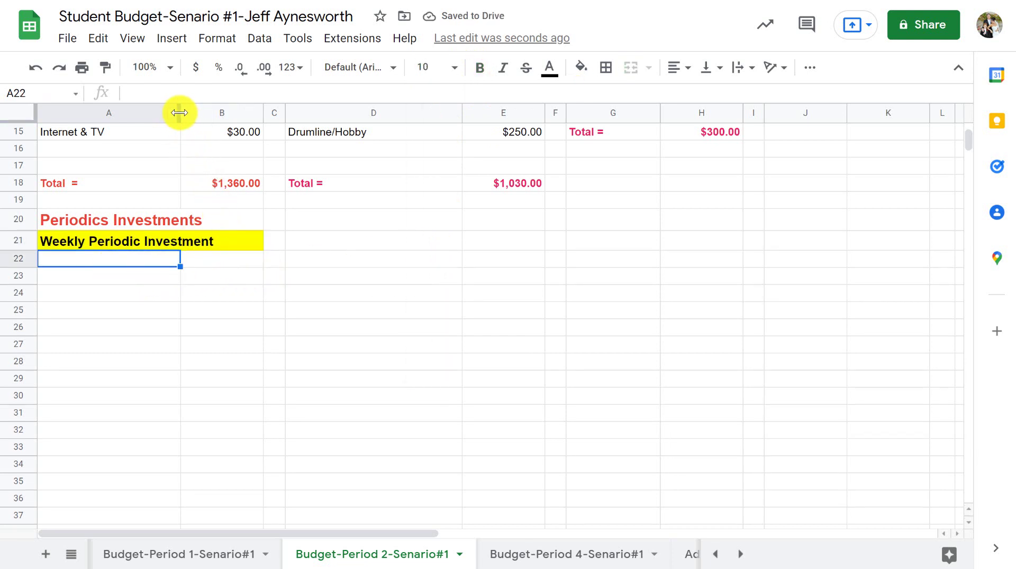
{"action": "left_click_drag", "start_coordinate": [181, 114], "coordinate": [224, 117]}
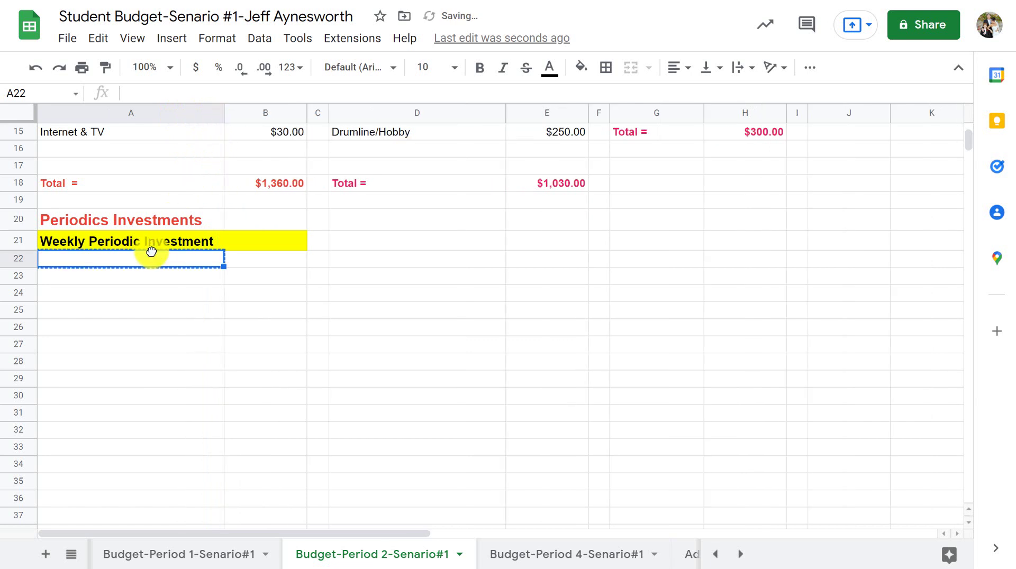
- Set the "Weekly Periodic Investment" heading to 10-point text and center it across the merged cells
{"action": "left_click", "coordinate": [156, 241]}
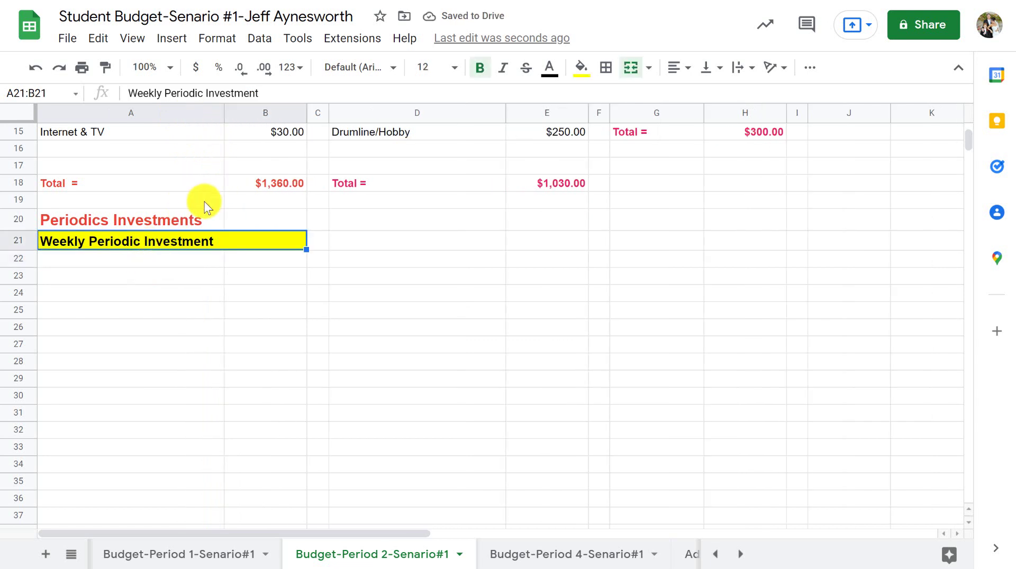
{"action": "left_click", "coordinate": [452, 67]}
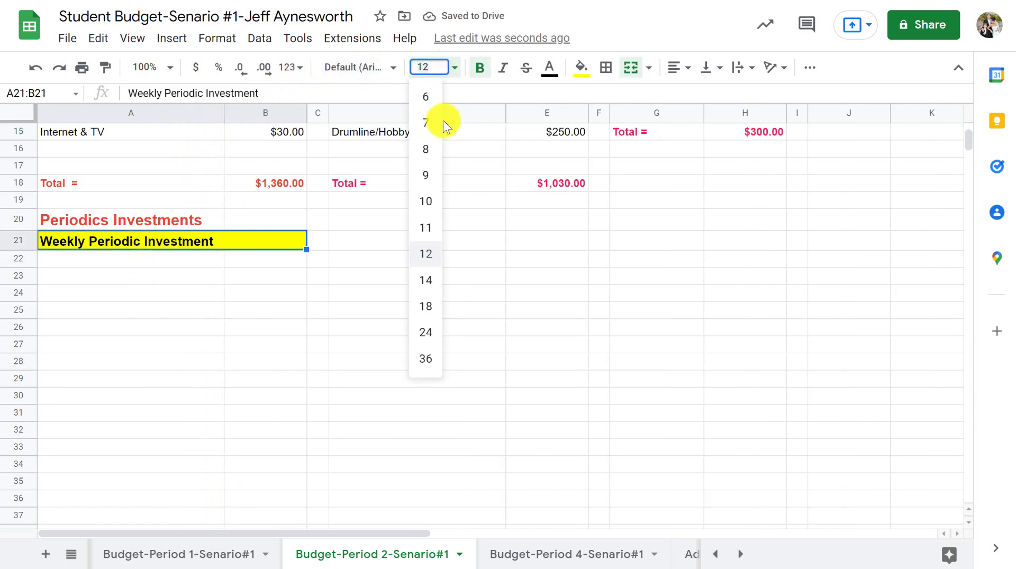
{"action": "left_click", "coordinate": [431, 201]}
{"action": "left_click", "coordinate": [188, 275]}
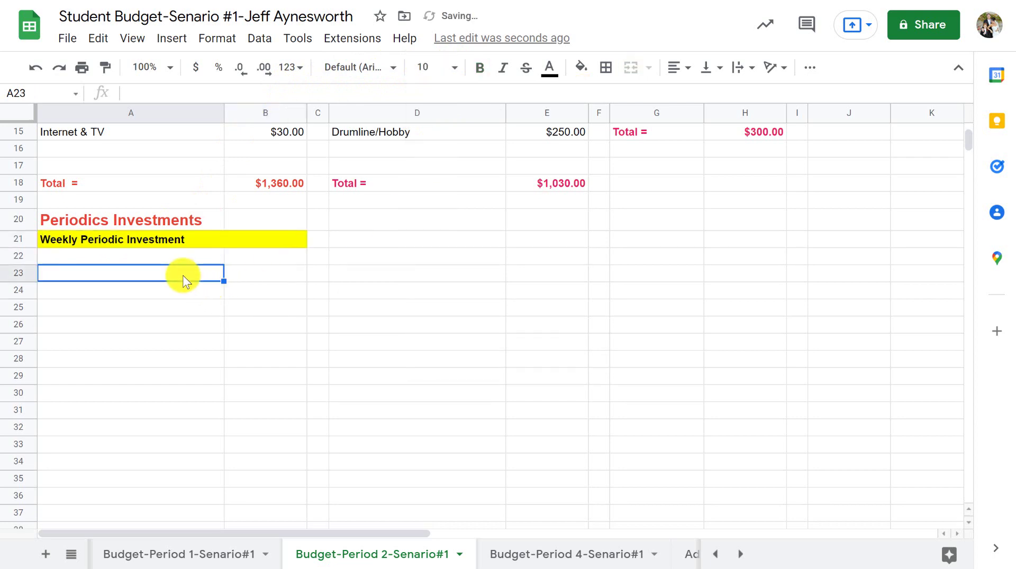
{"action": "left_click", "coordinate": [182, 260]}
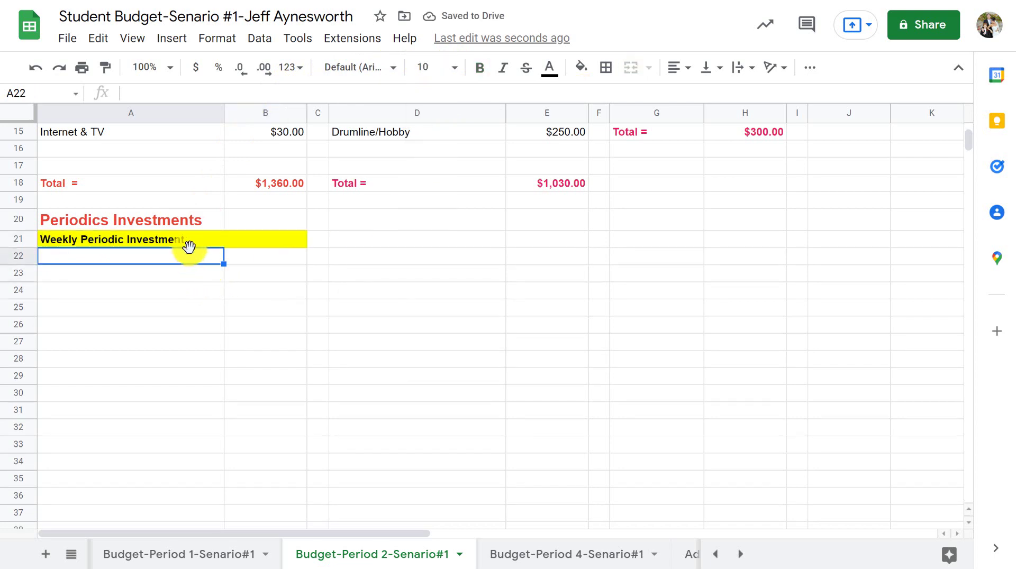
{"action": "left_click", "coordinate": [204, 242]}
{"action": "left_click", "coordinate": [682, 67]}
{"action": "left_click", "coordinate": [696, 95]}
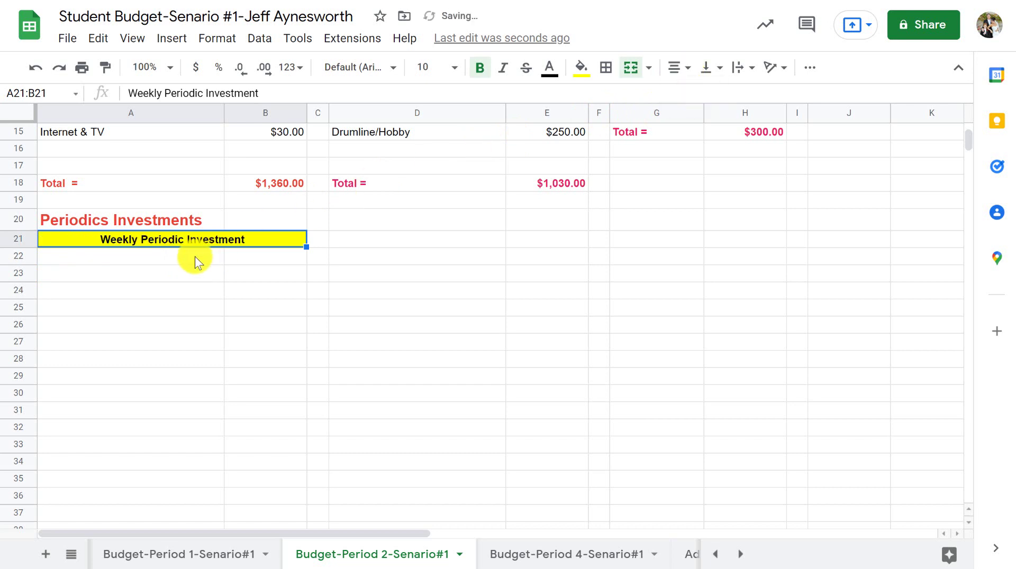
- Consult the handwritten periodic investment formula and enter the label "Weekly Deposit, P =" in A22
{"action": "left_click", "coordinate": [195, 256]}
{"action": "double_click", "coordinate": [195, 256]}
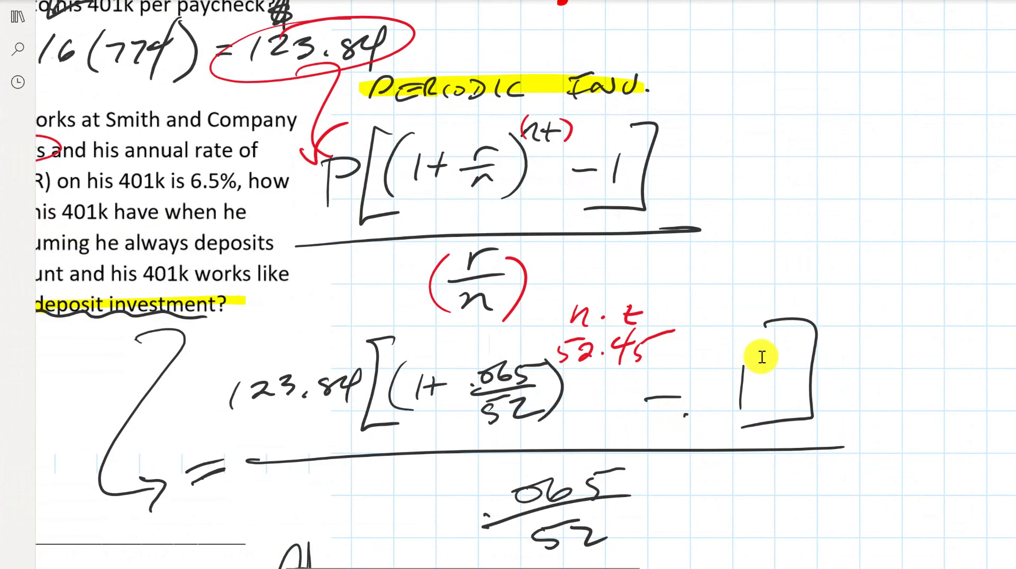
{"action": "scroll", "coordinate": [762, 357], "scroll_direction": "up", "scroll_amount": 2}
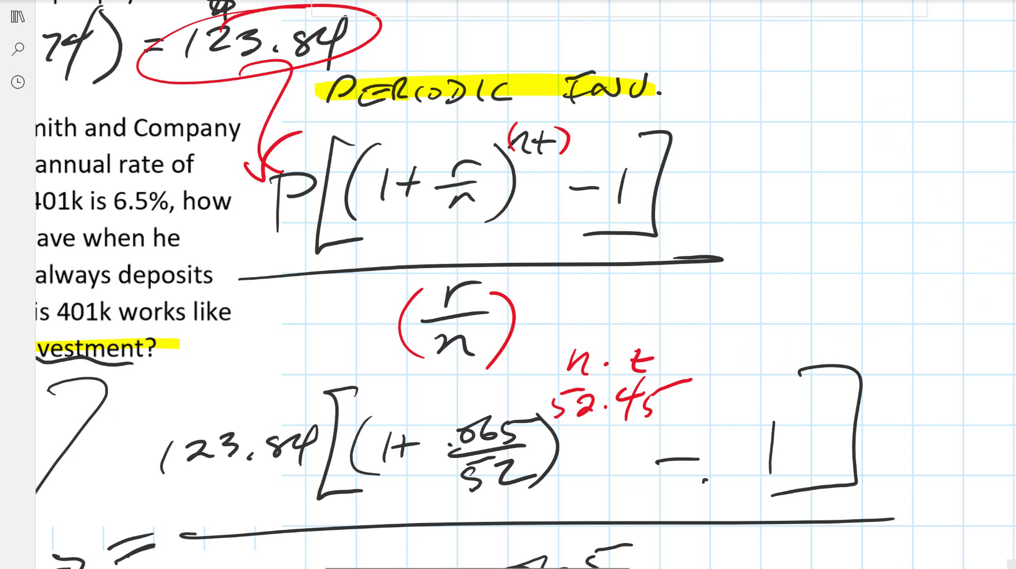
{"action": "key", "text": "alt+Tab"}
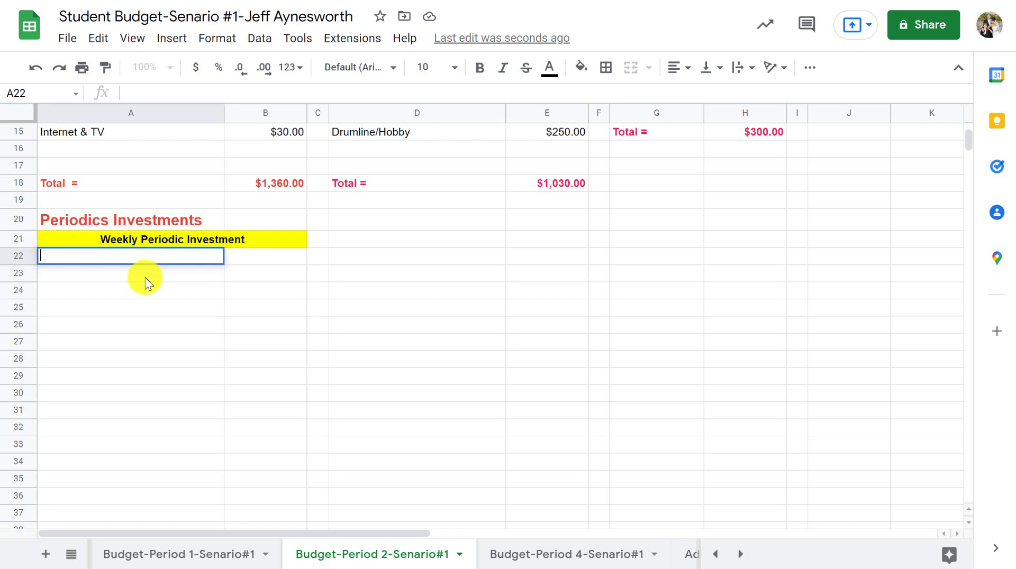
{"action": "type", "text": "Wee"}
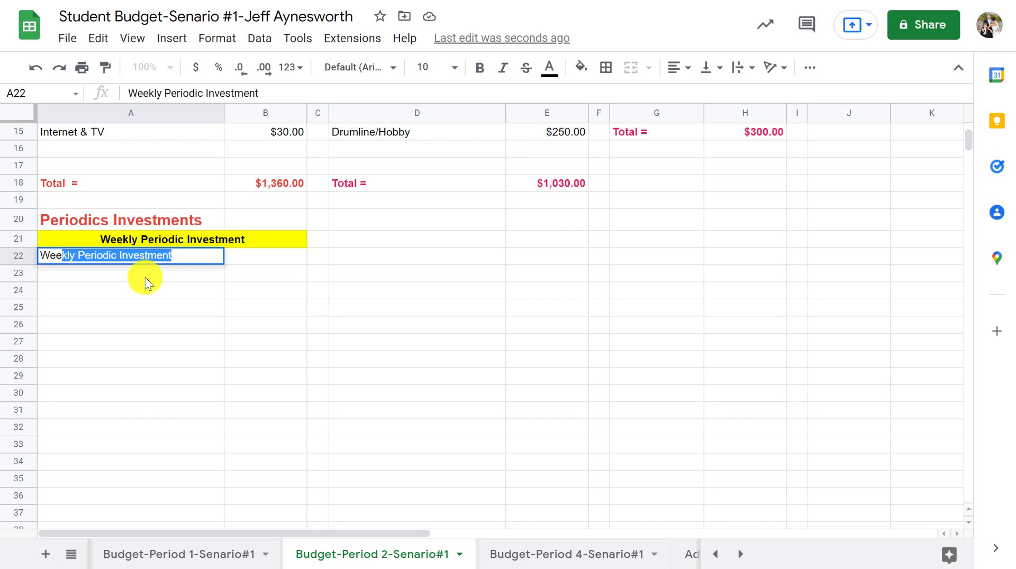
{"action": "type", "text": "kly De"}
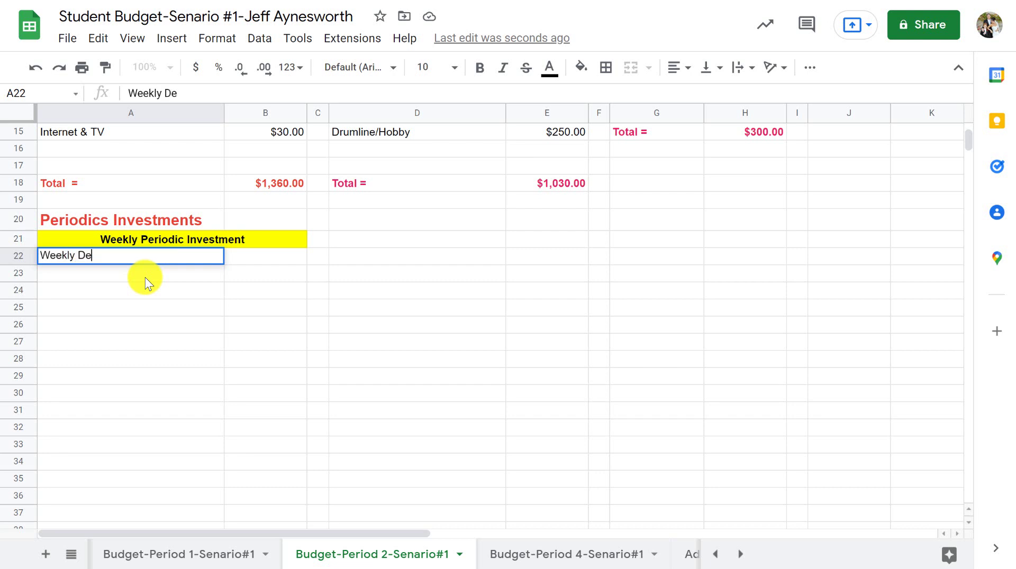
{"action": "type", "text": "posit, P ="}
{"action": "key", "text": "Return"}
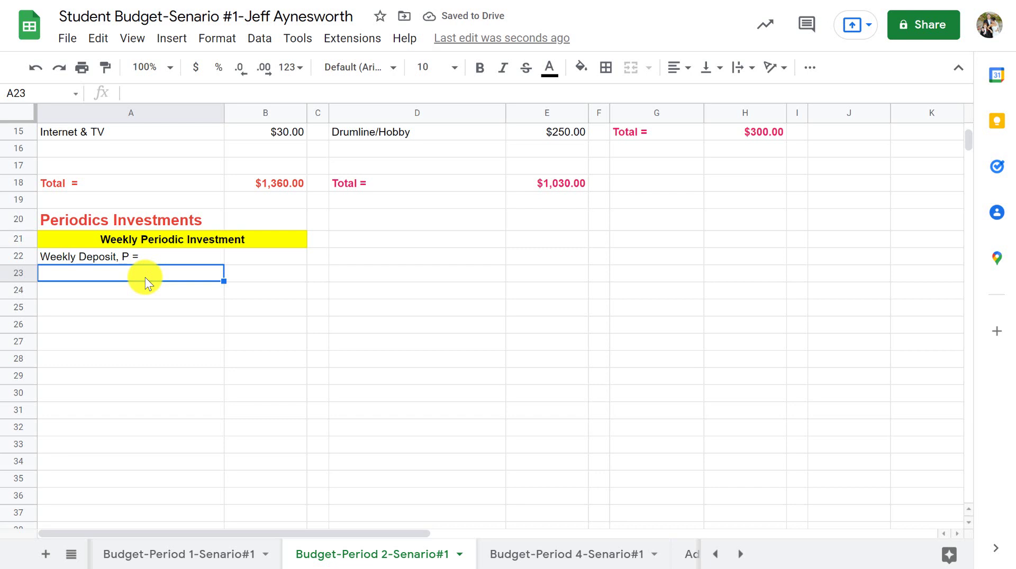
- Enter the label "Time in Years, t =" in A23, below the weekly deposit label
{"action": "type", "text": "Time in Yea"}
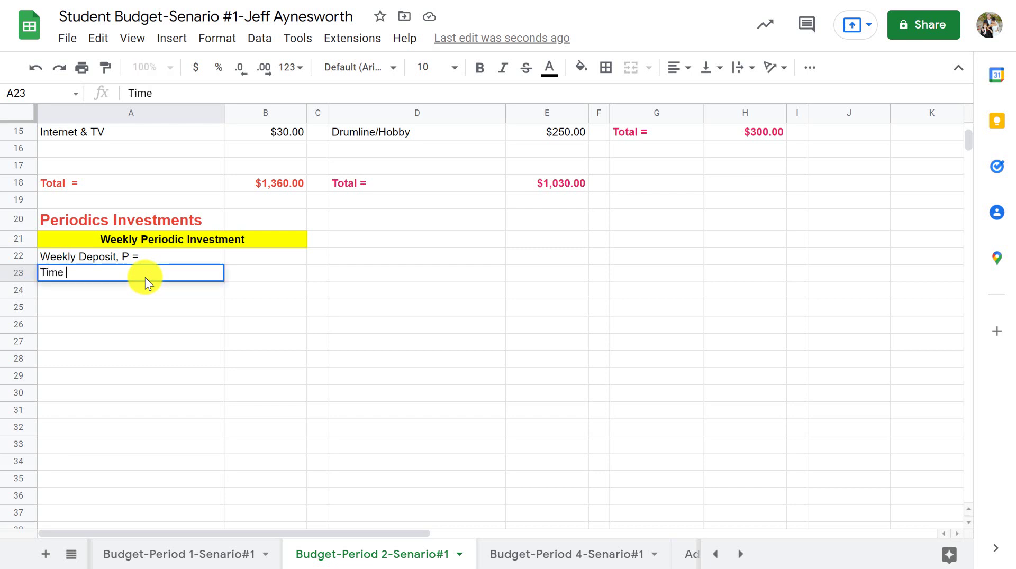
{"action": "type", "text": "rs"}
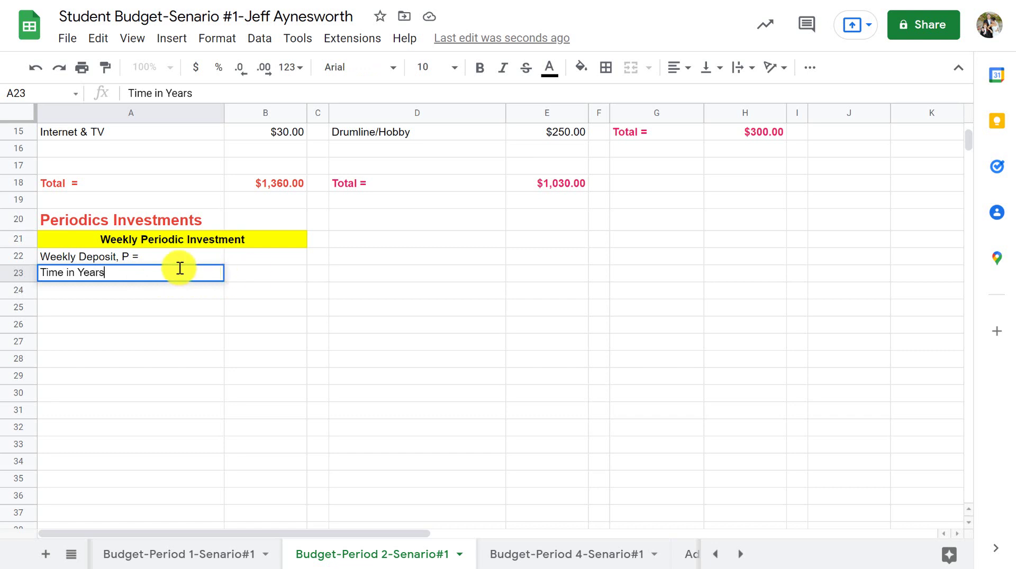
{"action": "type", "text": "t ="}
{"action": "left_click", "coordinate": [211, 293]}
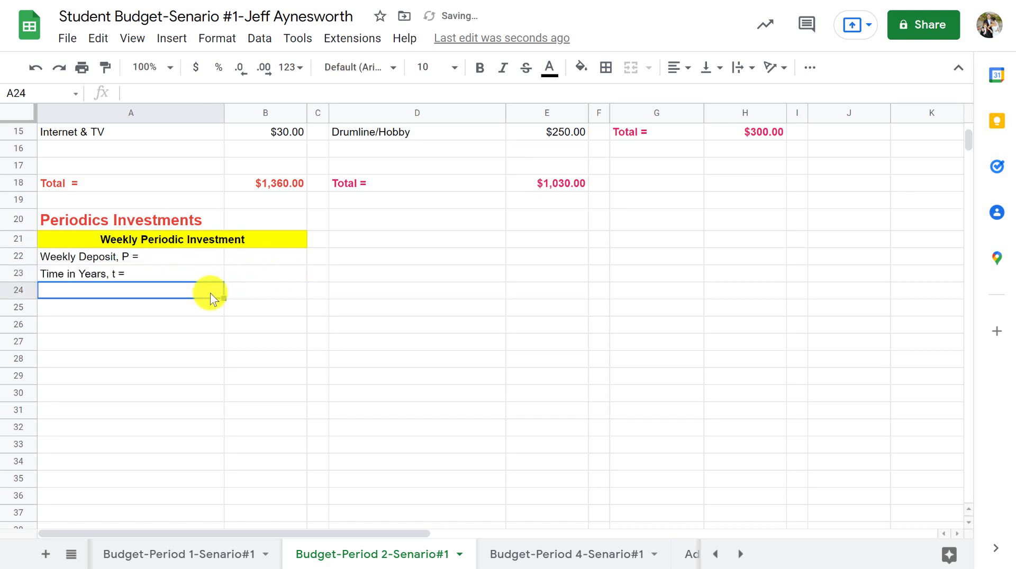
- Enter the label "# of Compounding Periods, n =" in A24
{"action": "type", "text": "#"}
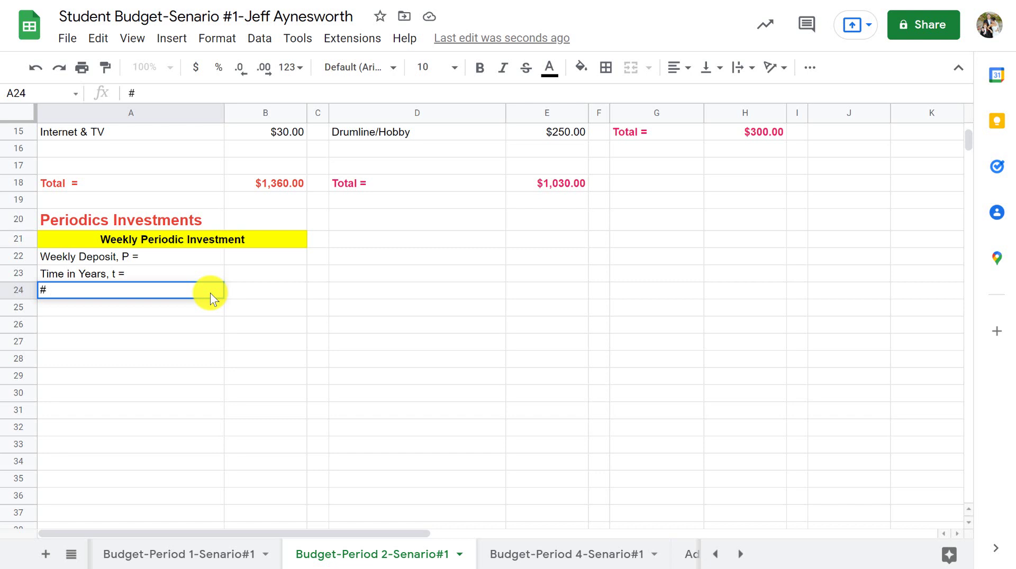
{"action": "type", "text": "of Compounding Pre"}
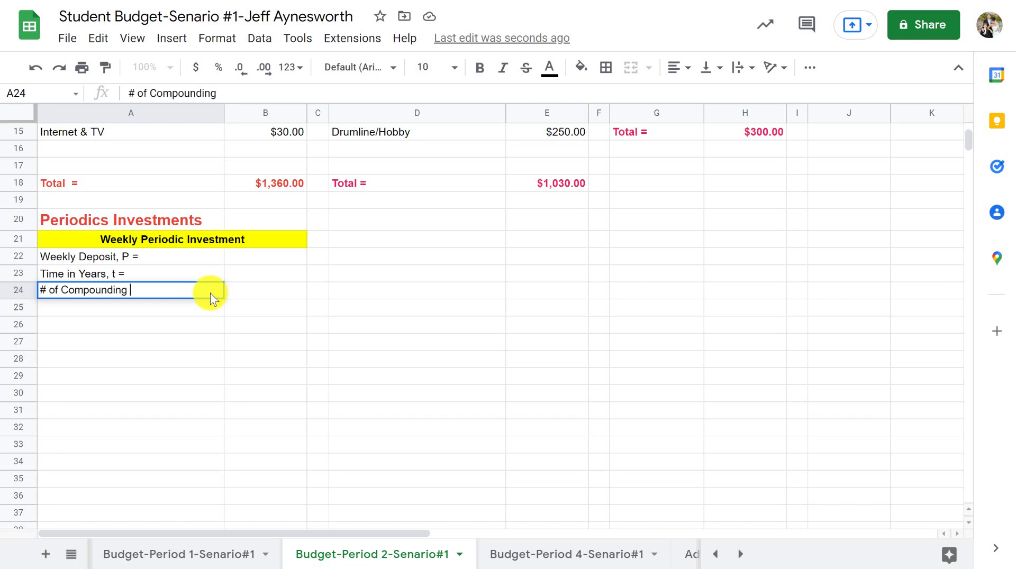
{"action": "key", "text": "BackSpace"}
{"action": "key", "text": "BackSpace"}
{"action": "type", "text": "eriods, "}
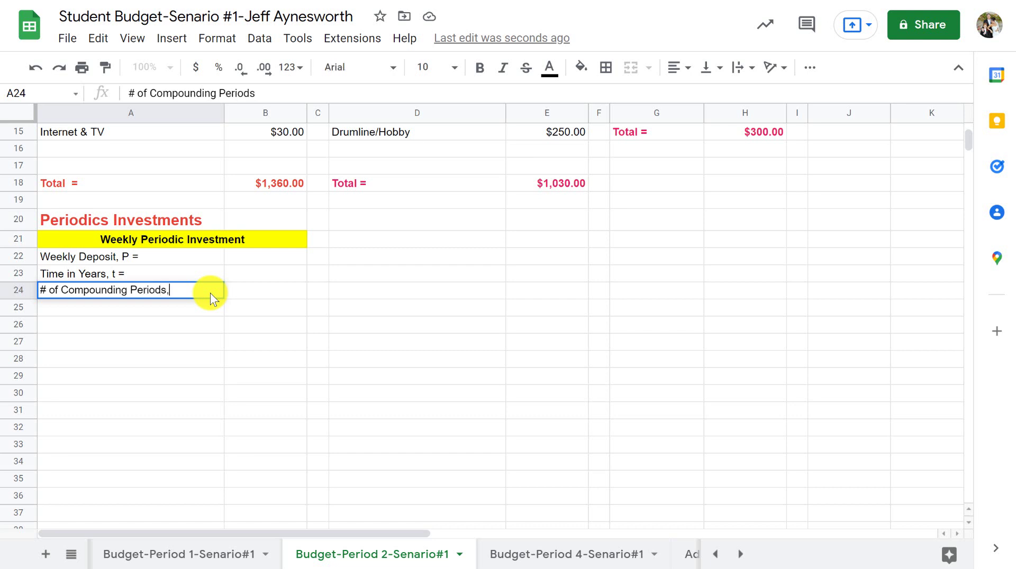
{"action": "type", "text": "n ="}
{"action": "key", "text": "Return"}
- Begin the interest label in A25 and enlarge the browser page by two zoom levels
{"action": "type", "text": "Inter"}
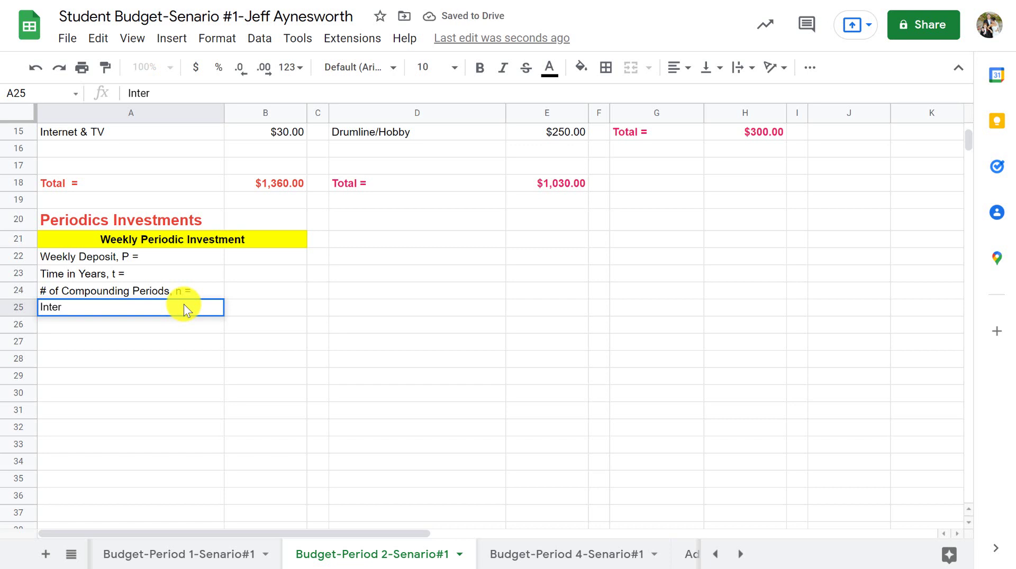
{"action": "type", "text": "ie"}
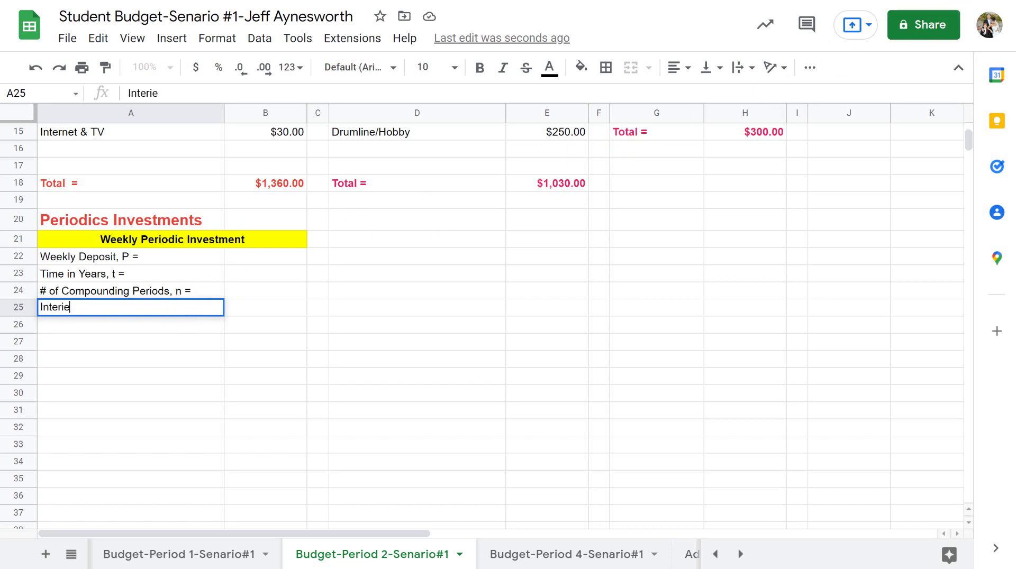
{"action": "left_click", "coordinate": [1004, 0]}
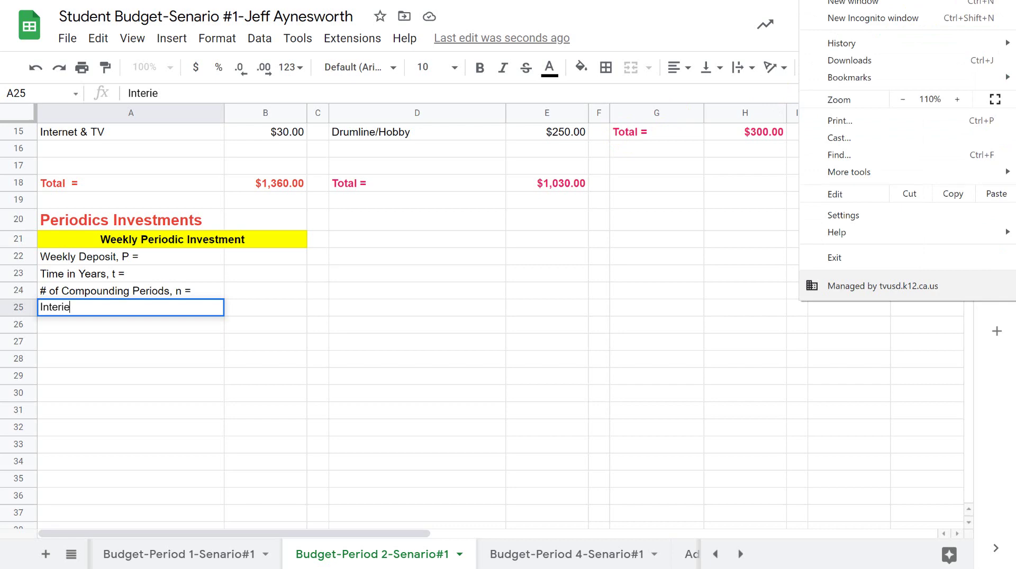
{"action": "left_click", "coordinate": [954, 99]}
{"action": "left_click", "coordinate": [954, 99]}
{"action": "left_click", "coordinate": [555, 250]}
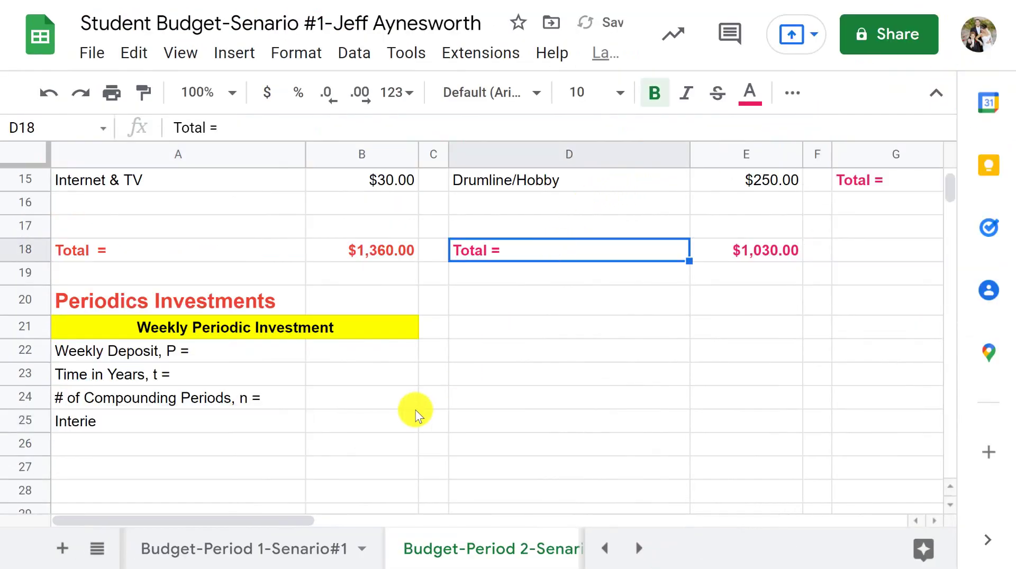
{"action": "scroll", "coordinate": [415, 415], "scroll_direction": "down", "scroll_amount": 3}
{"action": "scroll", "coordinate": [415, 413], "scroll_direction": "up", "scroll_amount": 1}
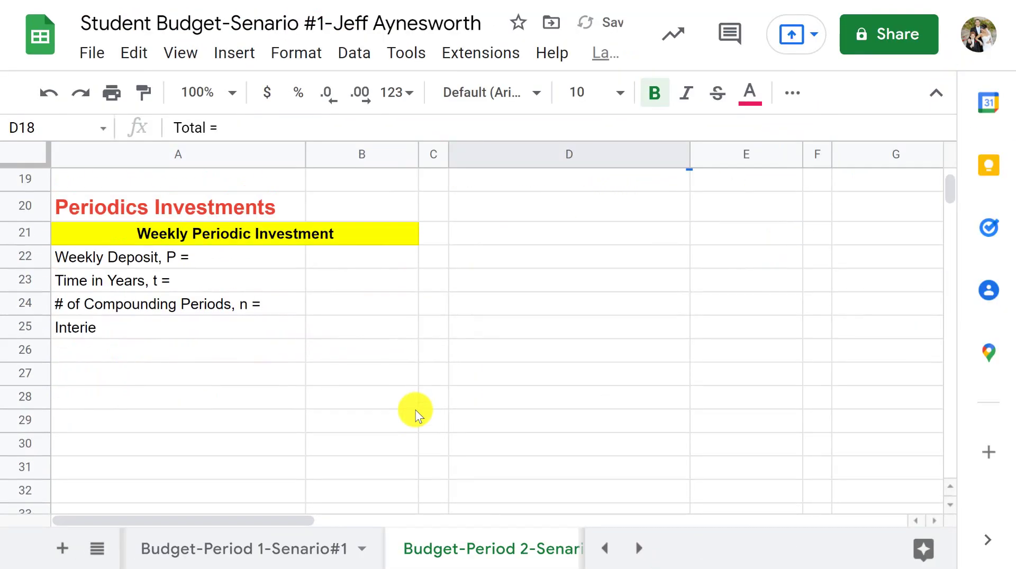
- Correct and complete the label in A25 so it reads "Interest Rate, r ="
{"action": "left_click", "coordinate": [226, 330]}
{"action": "double_click", "coordinate": [226, 331]}
{"action": "key", "text": "BackSpace"}
{"action": "key", "text": "BackSpace"}
{"action": "type", "text": "es"}
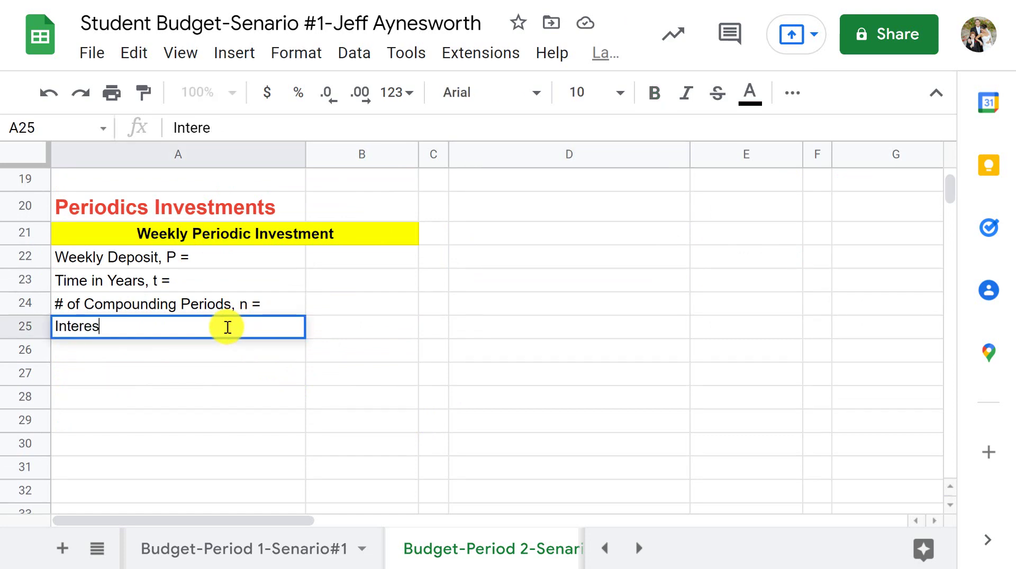
{"action": "type", "text": "t Rate"}
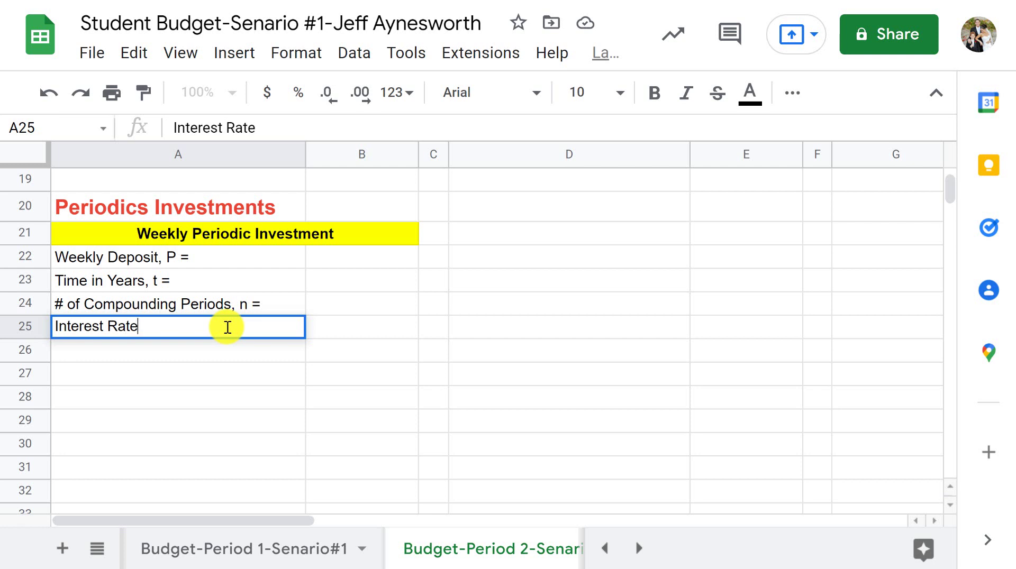
{"action": "type", "text": ", r "}
{"action": "type", "text": "-"}
{"action": "key", "text": "BackSpace"}
{"action": "key", "text": "BackSpace"}
{"action": "type", "text": "="}
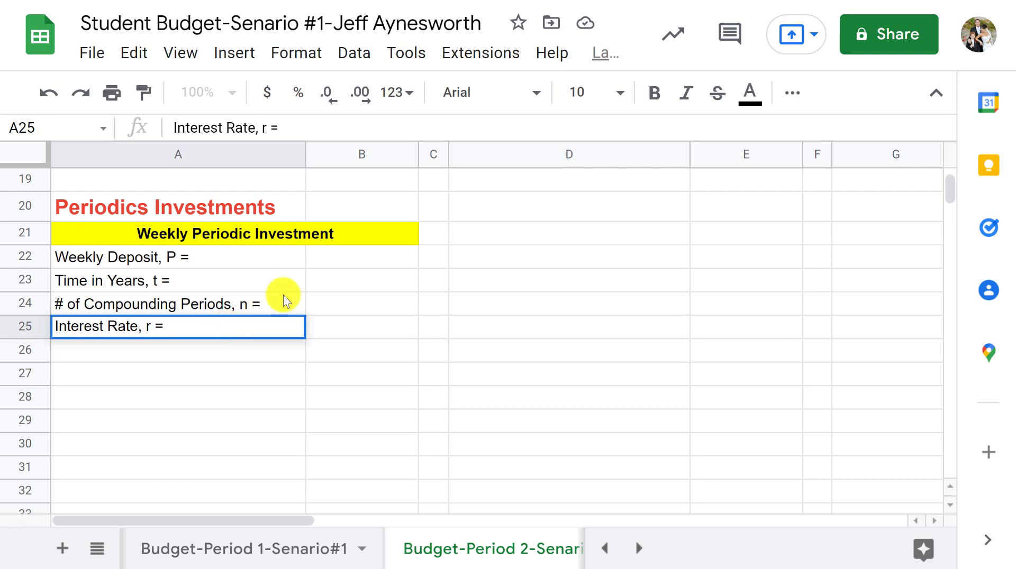
- Enter 100 as the weekly deposit in B22 and format it as currency
{"action": "left_click", "coordinate": [354, 258]}
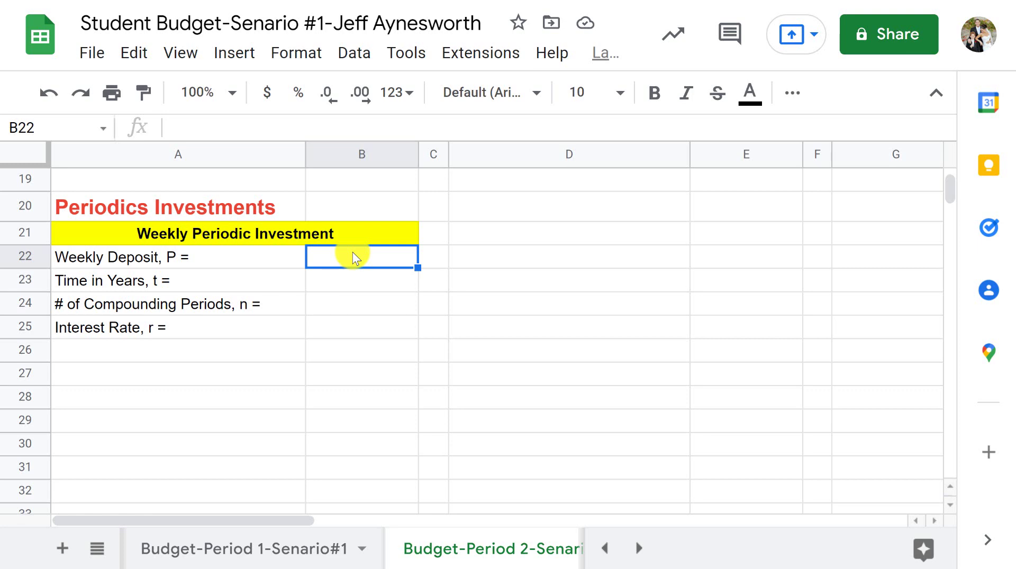
{"action": "type", "text": "100"}
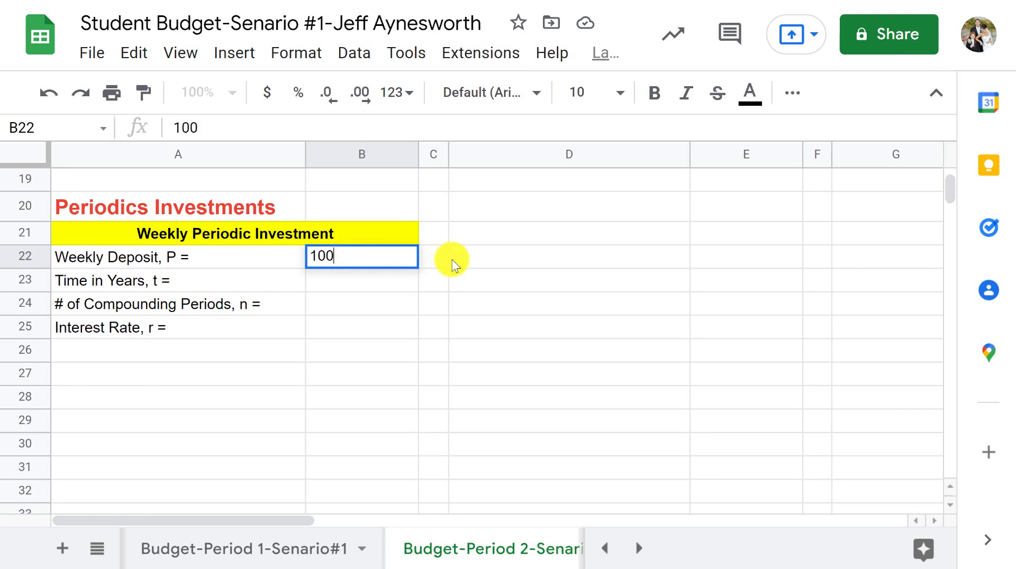
{"action": "left_click", "coordinate": [452, 260]}
{"action": "left_click", "coordinate": [370, 263]}
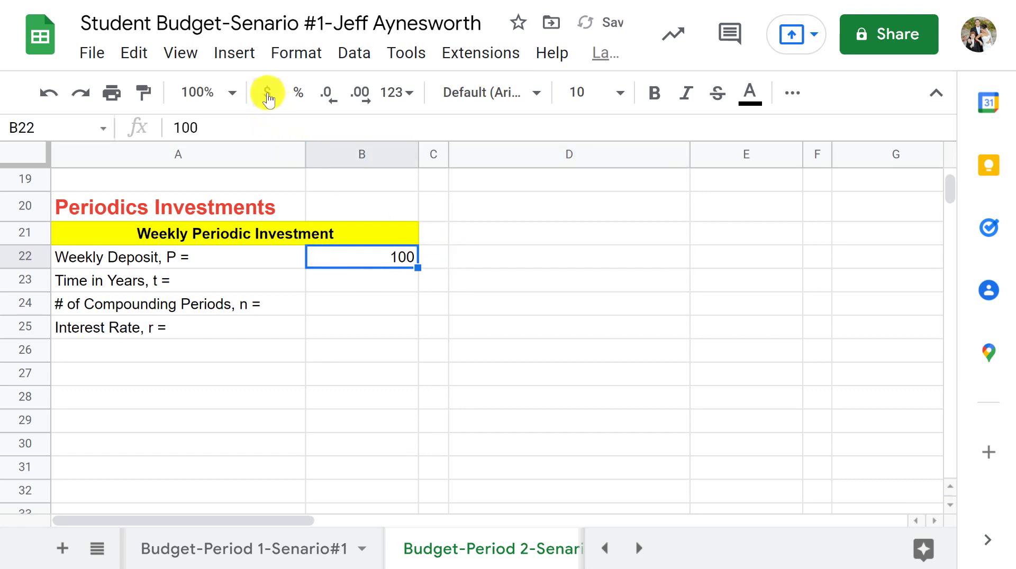
{"action": "left_click", "coordinate": [267, 95]}
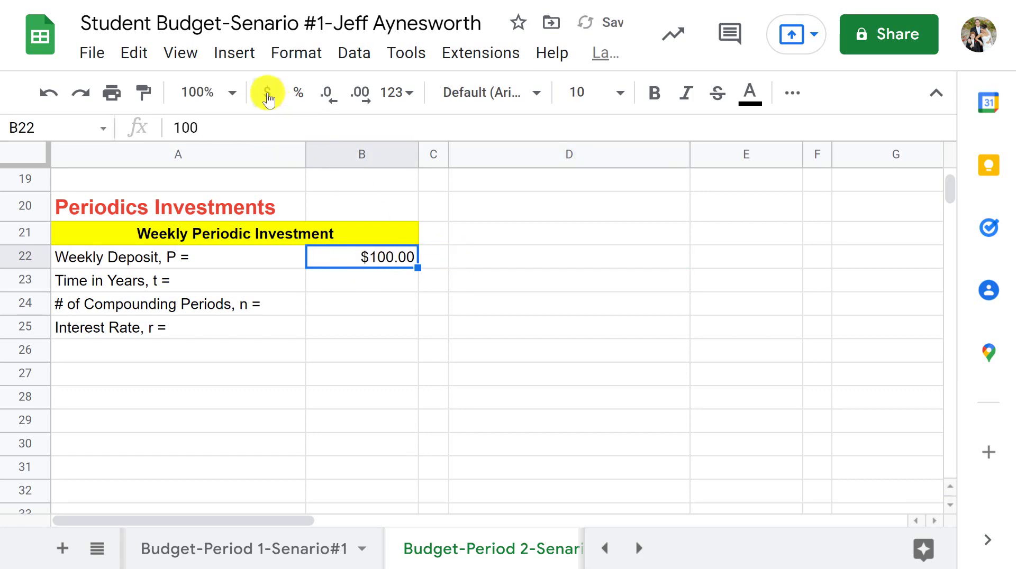
- Enter 40 for the time in years in B23 and 52 for the number of compounding periods in B24
{"action": "left_click", "coordinate": [358, 277]}
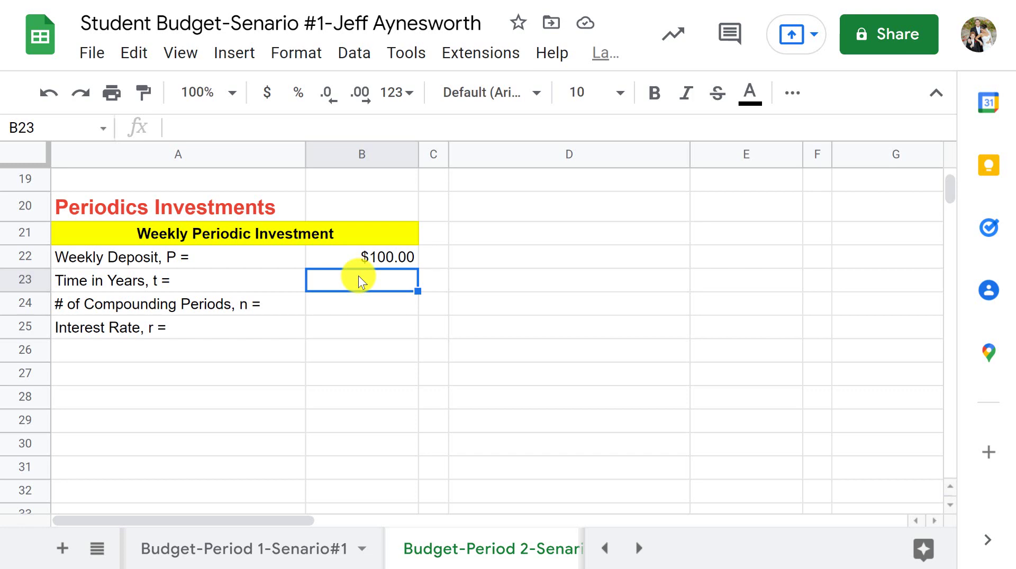
{"action": "type", "text": "40"}
{"action": "left_click", "coordinate": [352, 309]}
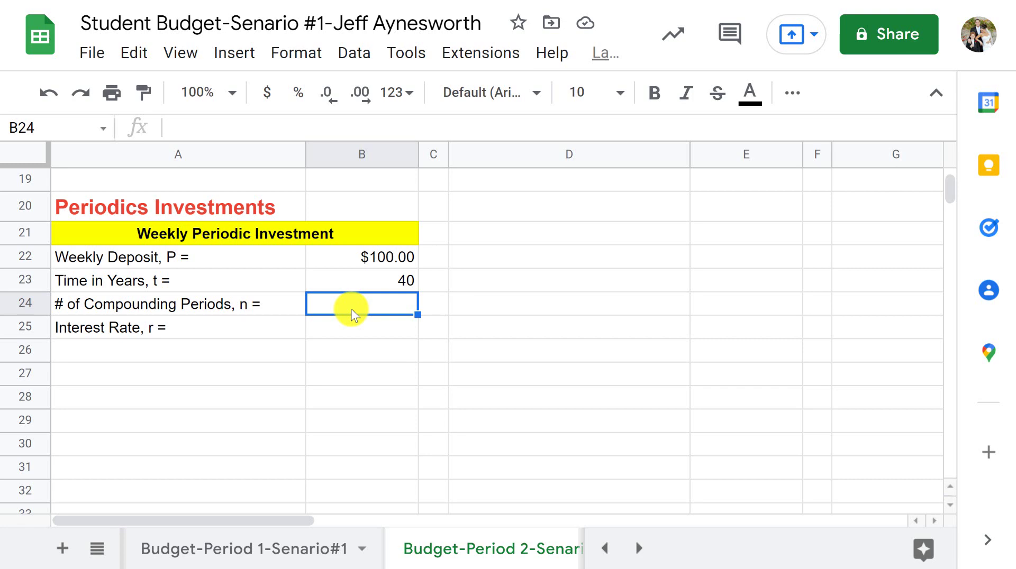
{"action": "type", "text": "52"}
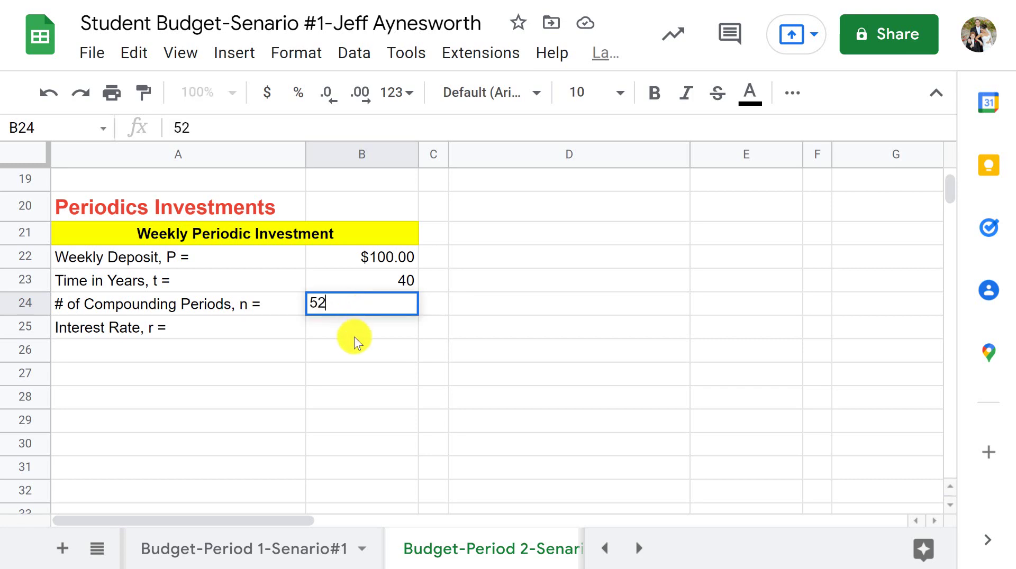
- Format B25 as a percentage and enter an interest rate of 6%
{"action": "left_click", "coordinate": [354, 337]}
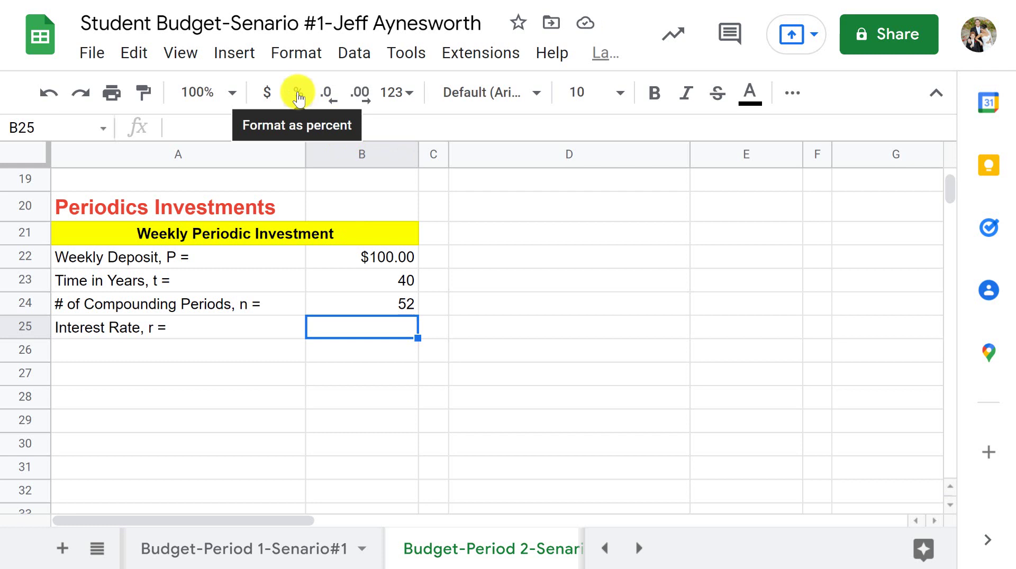
{"action": "left_click", "coordinate": [298, 96]}
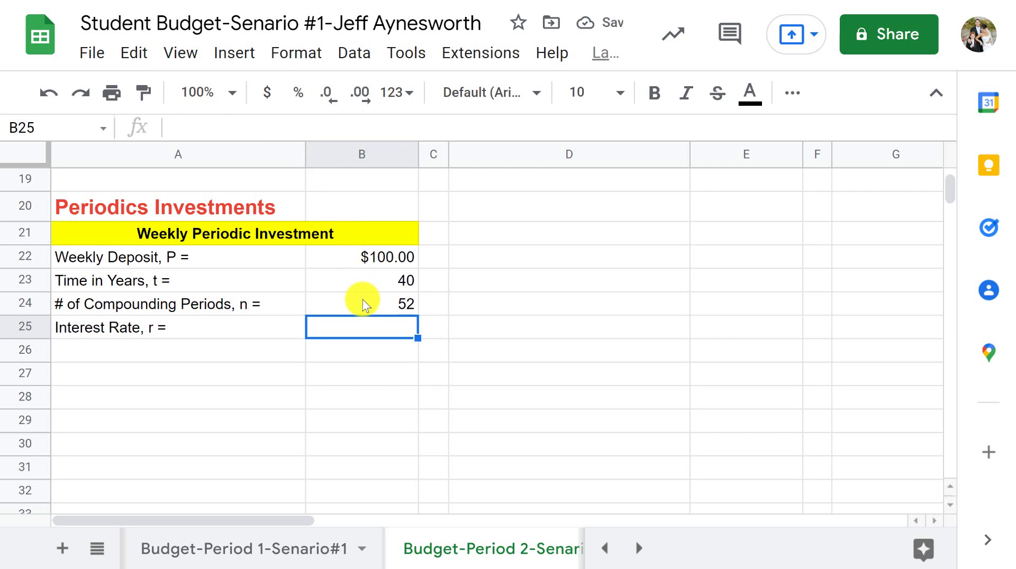
{"action": "type", "text": "6"}
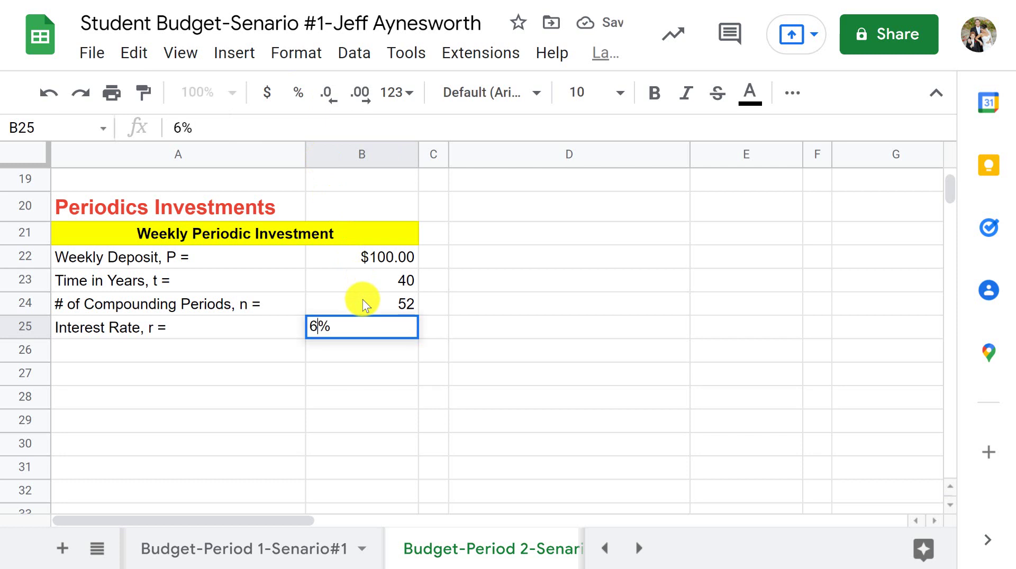
{"action": "left_click", "coordinate": [485, 395]}
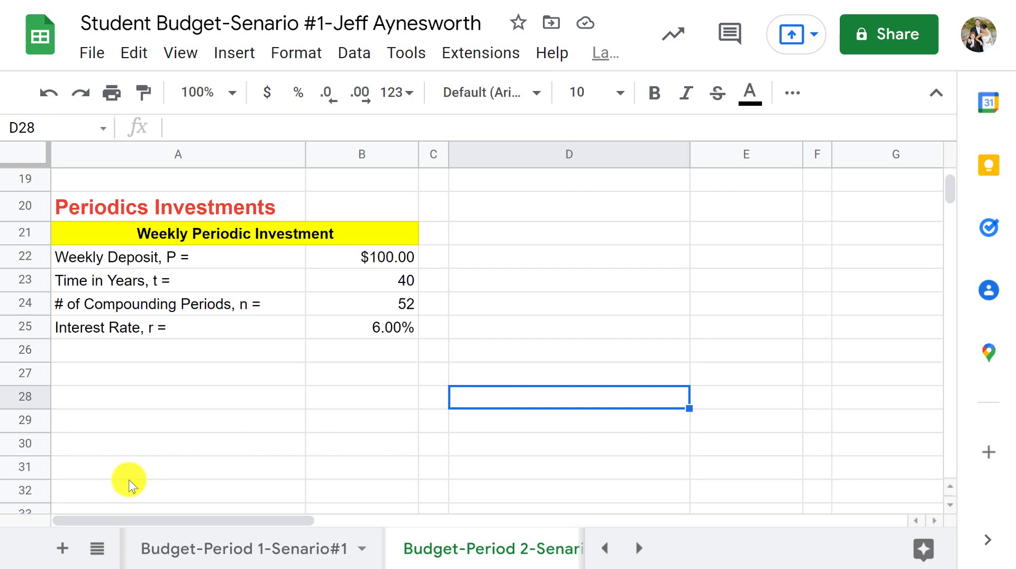
- Enter the label "Future Amount, A =" in A27
{"action": "left_click", "coordinate": [208, 366]}
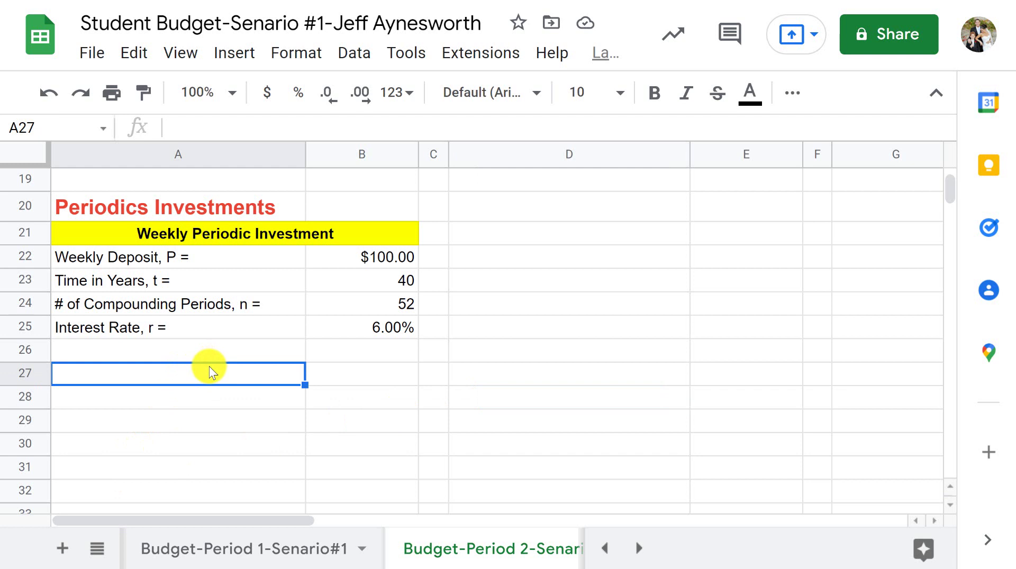
{"action": "type", "text": "Amou"}
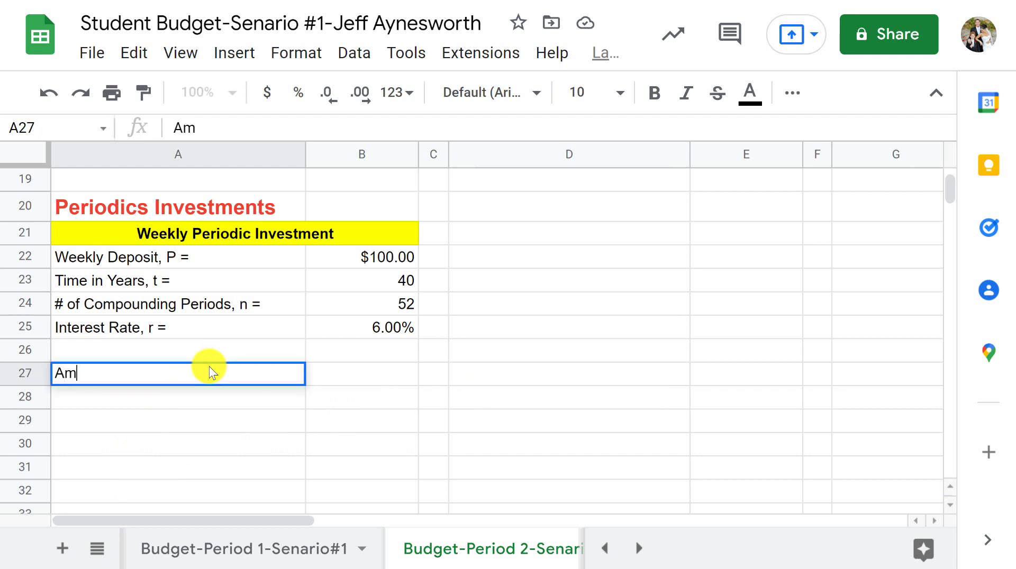
{"action": "key", "text": "BackSpace"}
{"action": "key", "text": "BackSpace"}
{"action": "key", "text": "BackSpace"}
{"action": "key", "text": "BackSpace"}
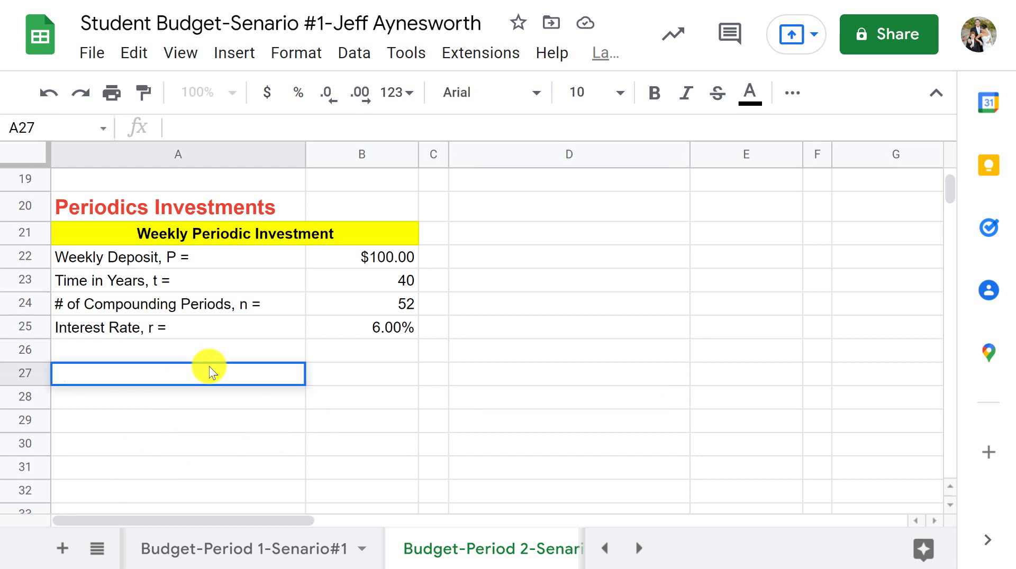
{"action": "type", "text": "Future "}
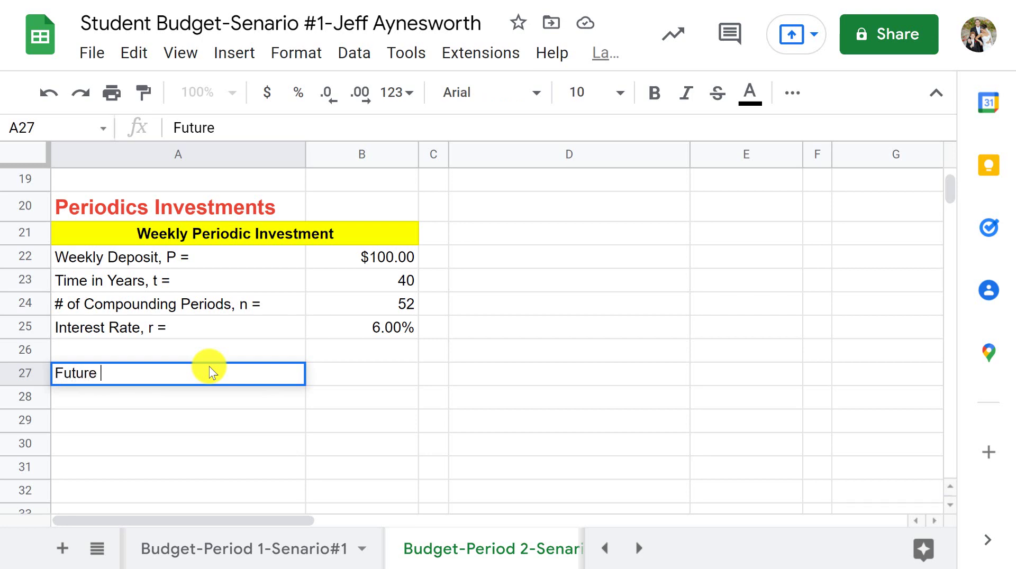
{"action": "type", "text": "Amount"}
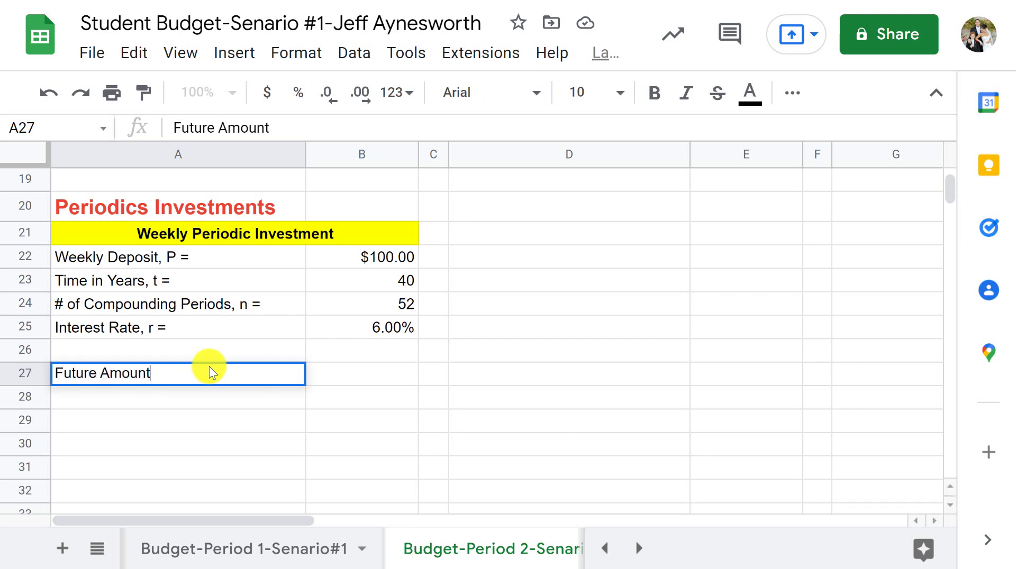
{"action": "type", "text": ", A ="}
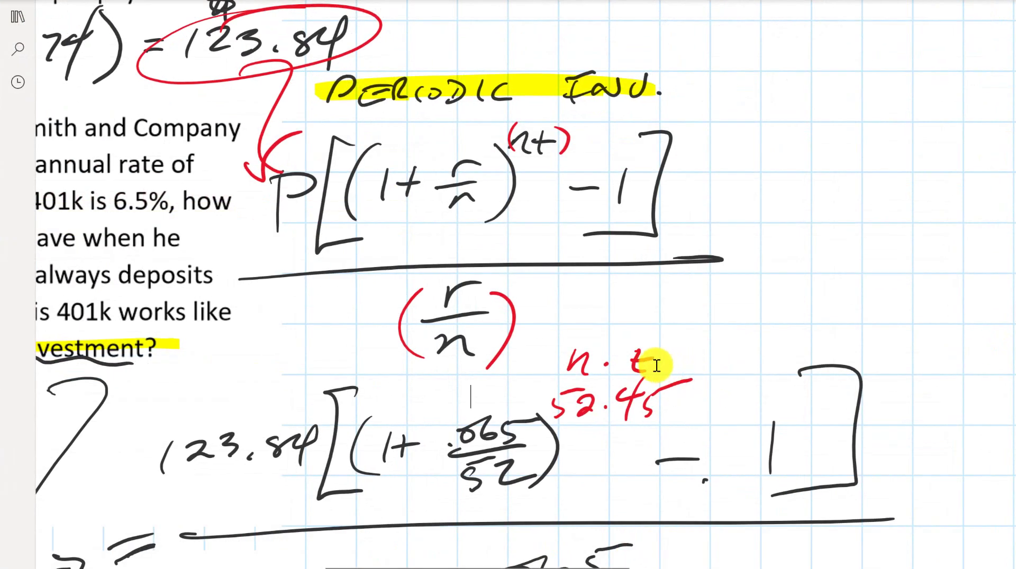
- Consult the periodic investment formula in the handwritten notes and start the future amount formula in B27 with =B22*((
{"action": "scroll", "coordinate": [656, 365], "scroll_direction": "down", "scroll_amount": 2}
{"action": "scroll", "coordinate": [656, 366], "scroll_direction": "up", "scroll_amount": 1}
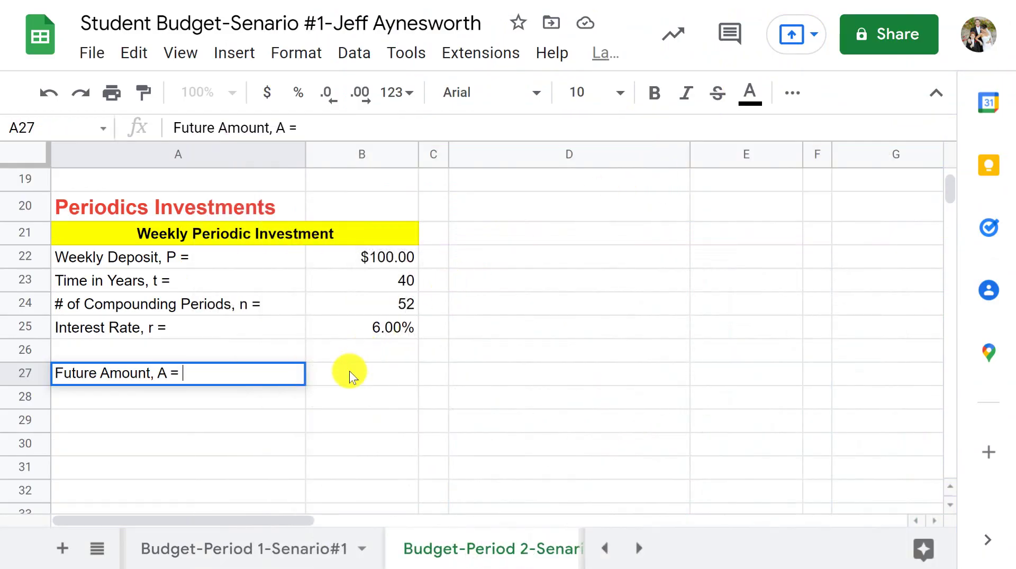
{"action": "left_click", "coordinate": [349, 374]}
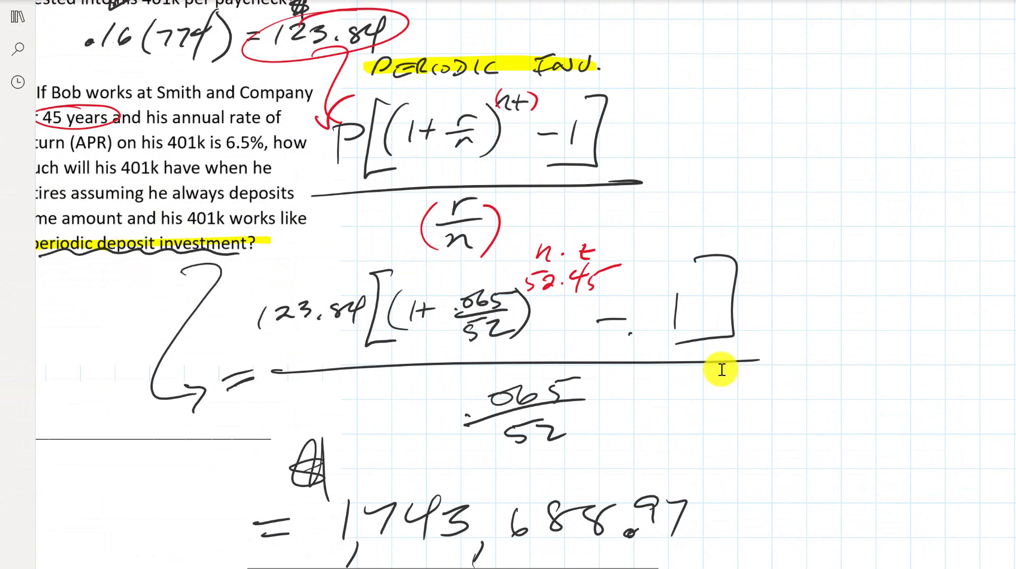
{"action": "scroll", "coordinate": [721, 370], "scroll_direction": "up", "scroll_amount": 5}
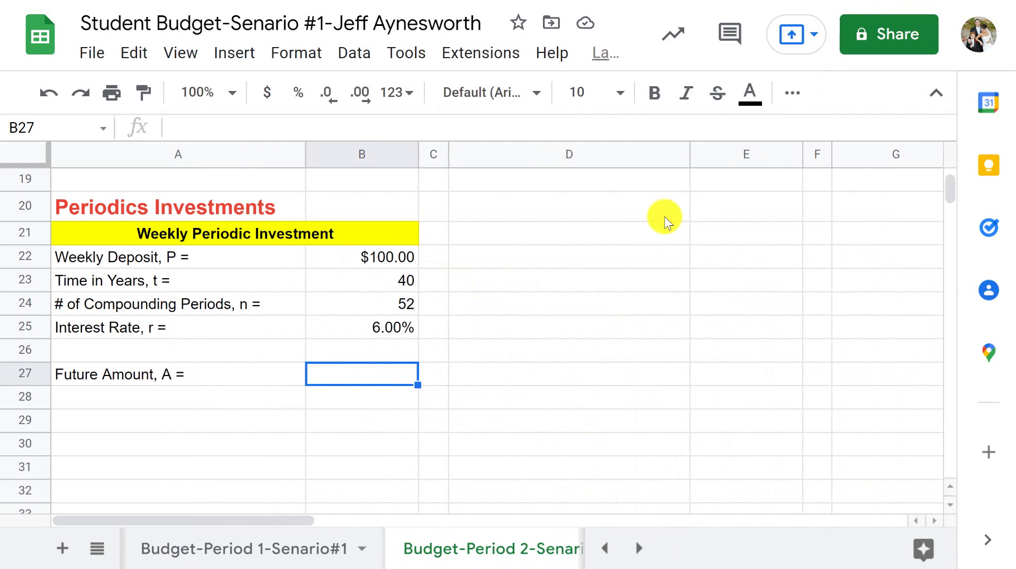
{"action": "type", "text": "="}
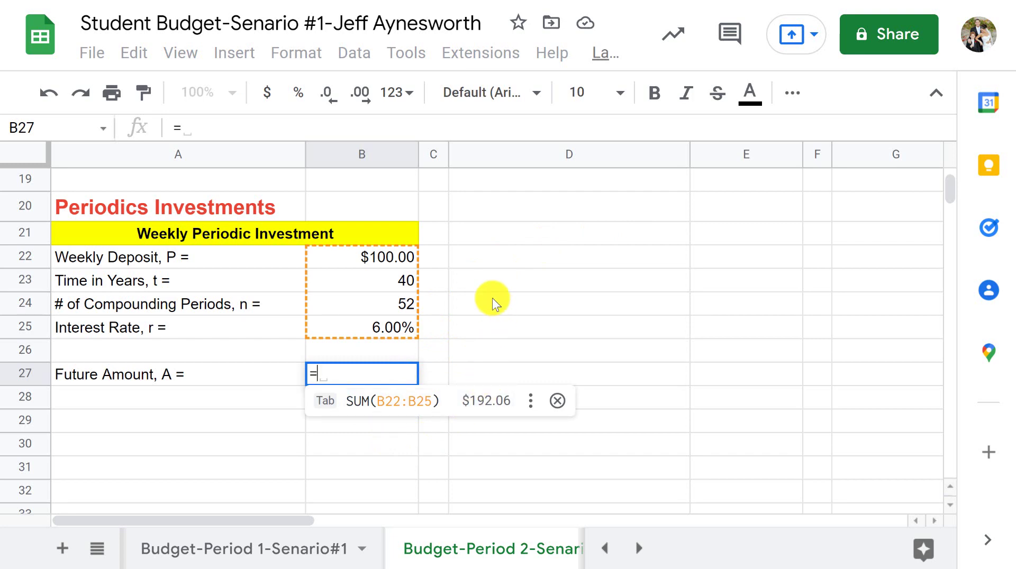
{"action": "left_click", "coordinate": [386, 258]}
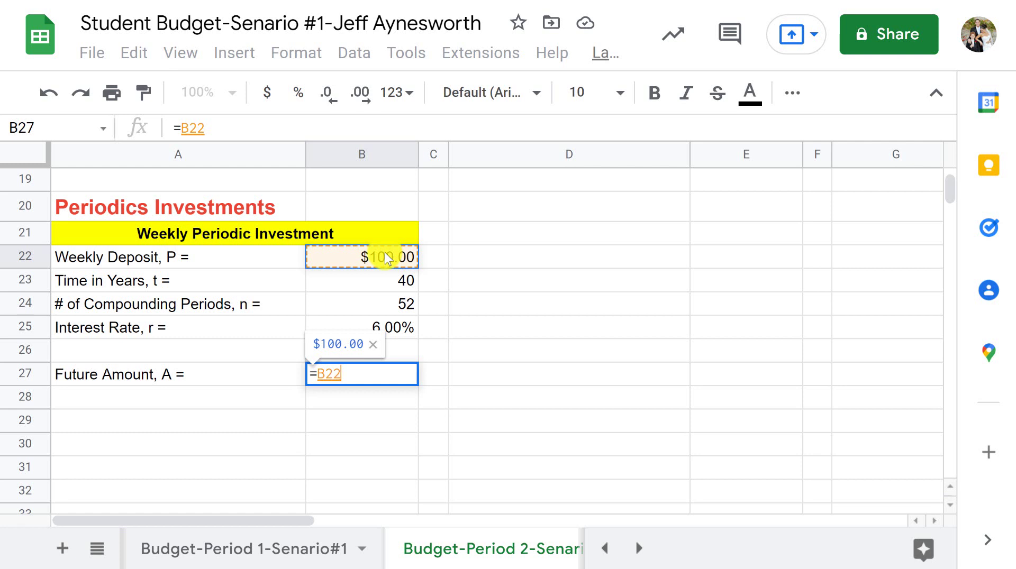
{"action": "type", "text": "*"}
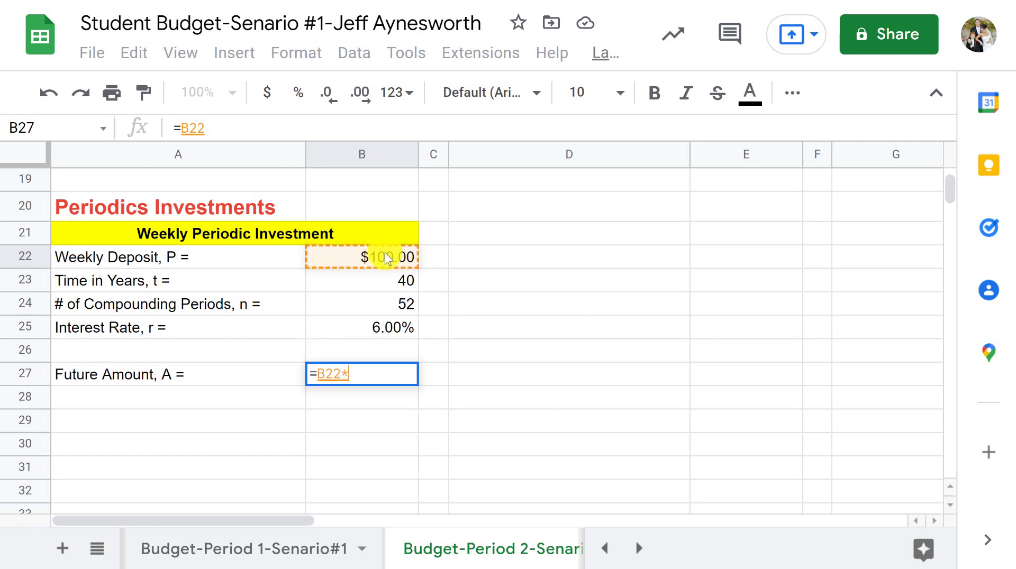
{"action": "type", "text": "(("}
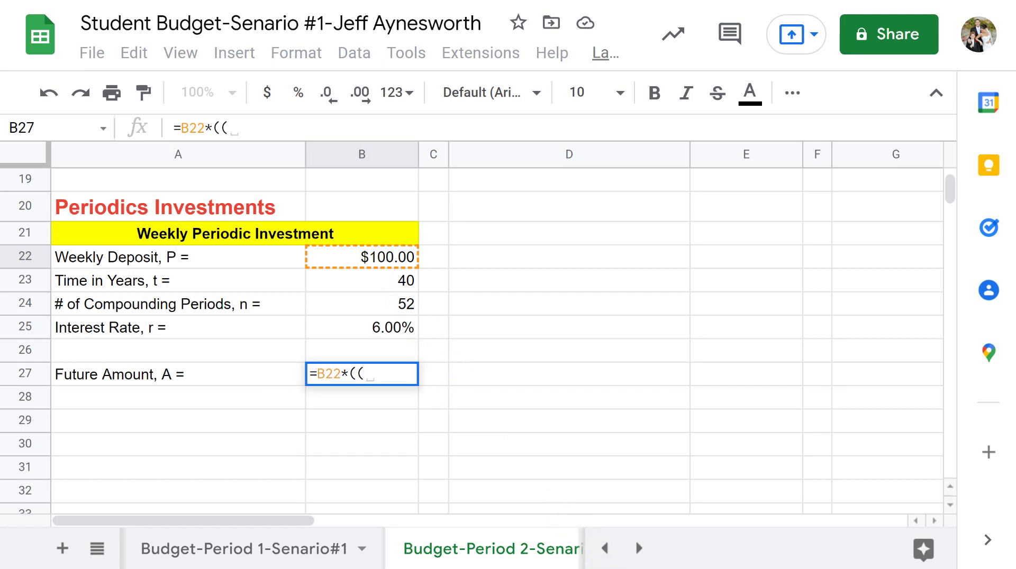
- Continue the B27 formula with the growth base, adding 1+B25/B24 and closing its inner parenthesis
{"action": "key", "text": "alt+Tab"}
{"action": "type", "text": "1+"}
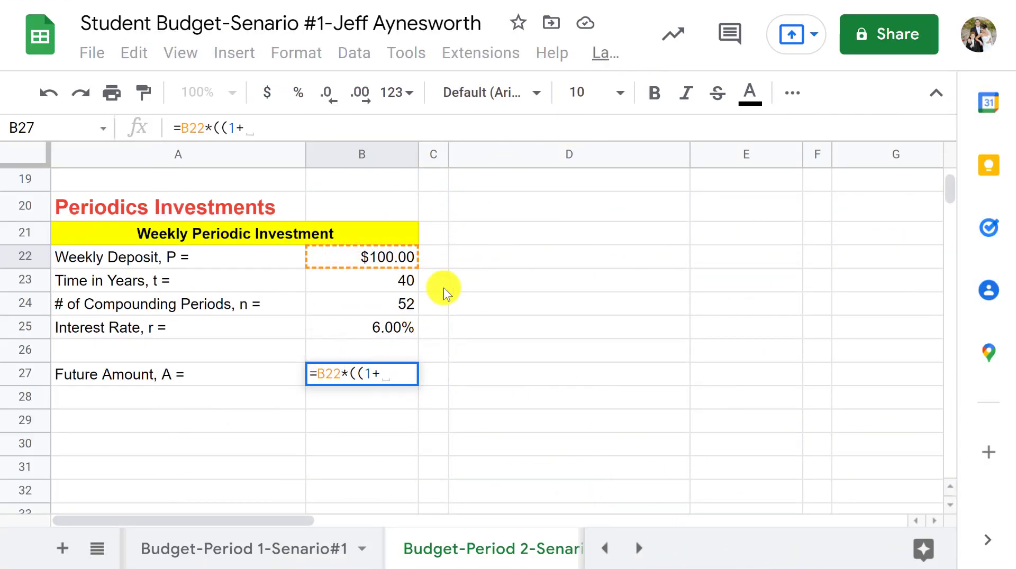
{"action": "left_click", "coordinate": [400, 332]}
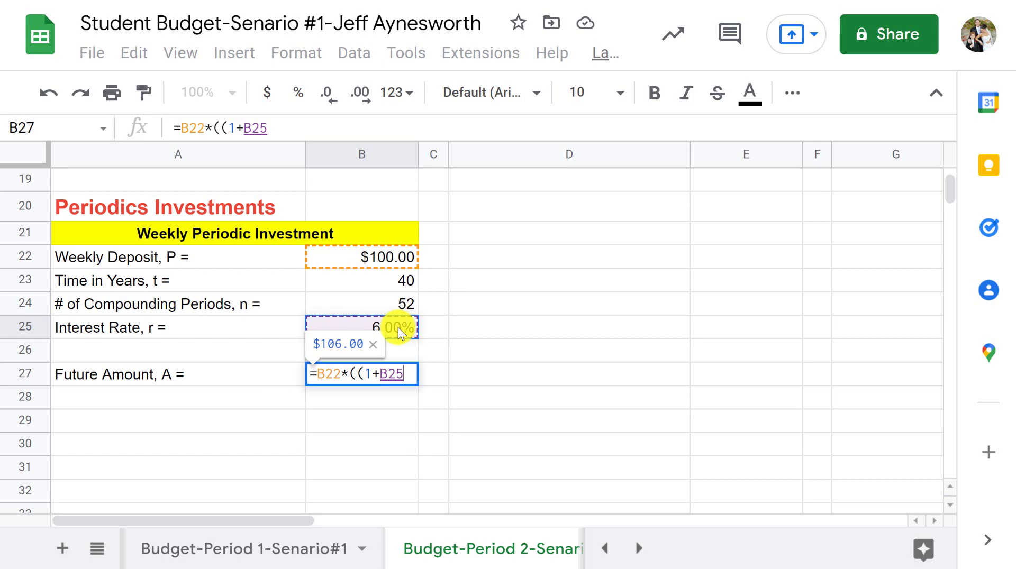
{"action": "type", "text": "/"}
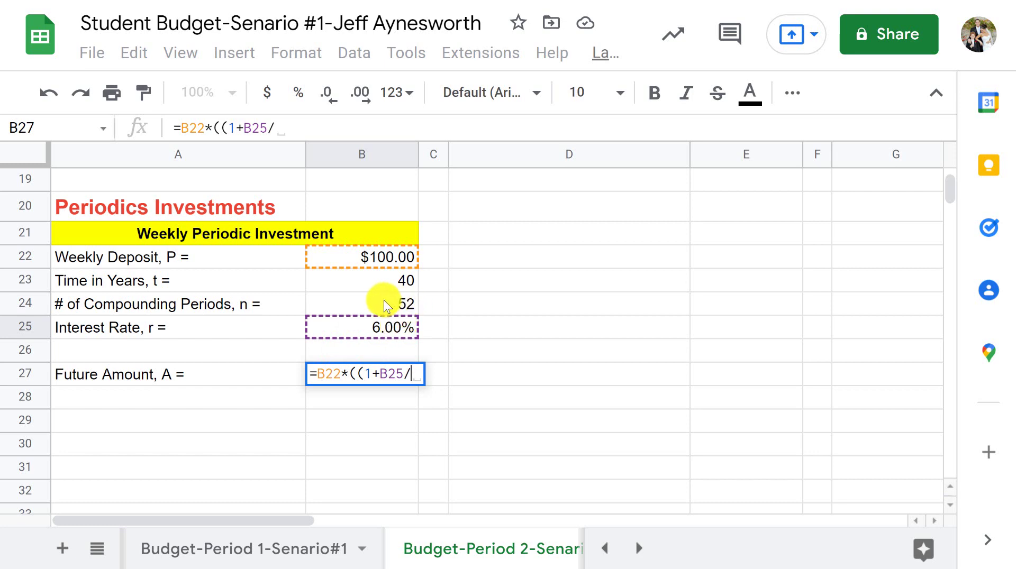
{"action": "left_click", "coordinate": [385, 305]}
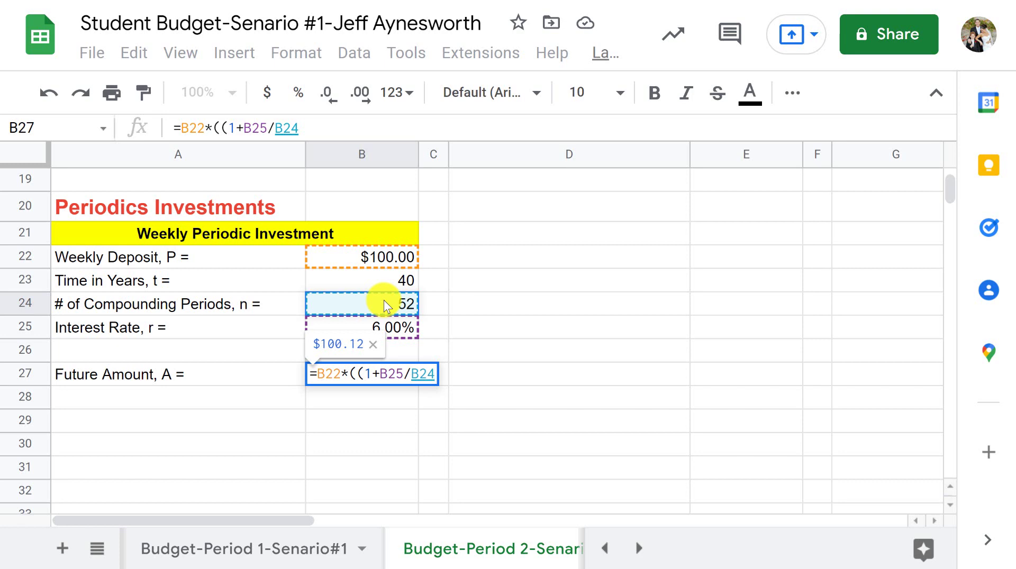
{"action": "type", "text": ")"}
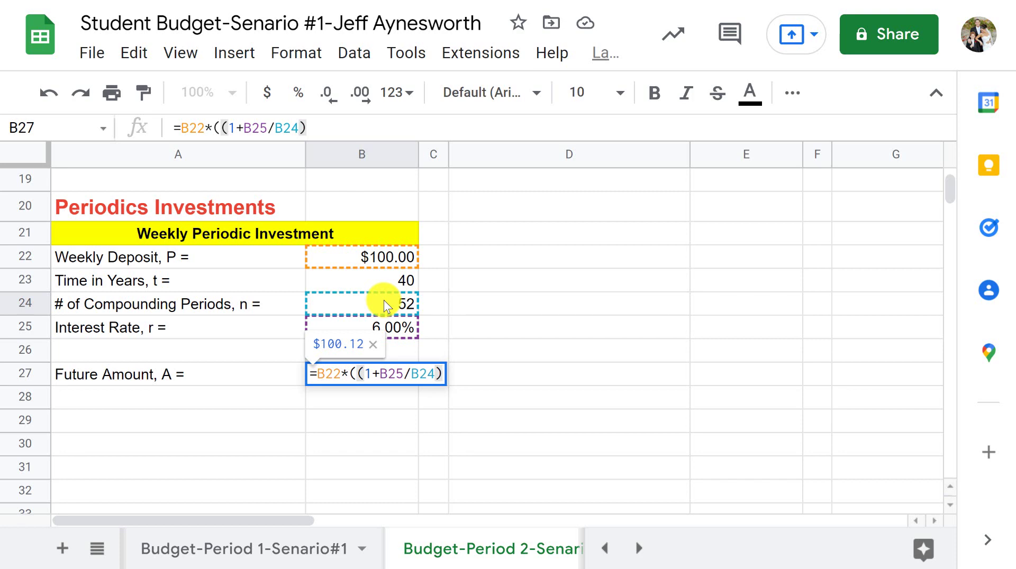
- Raise the growth base in the B27 formula to the power (B24*B23)
{"action": "type", "text": "^"}
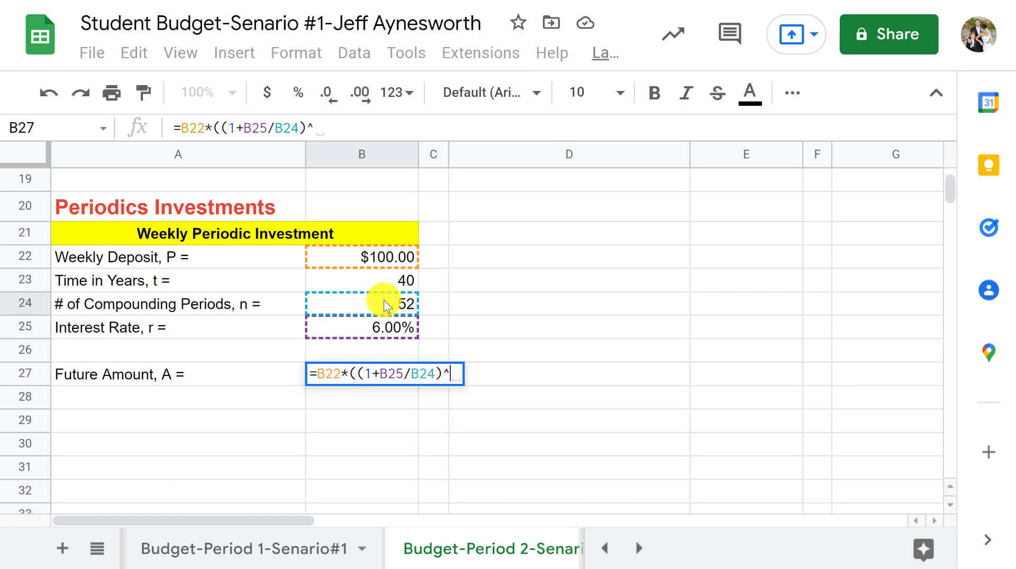
{"action": "type", "text": "("}
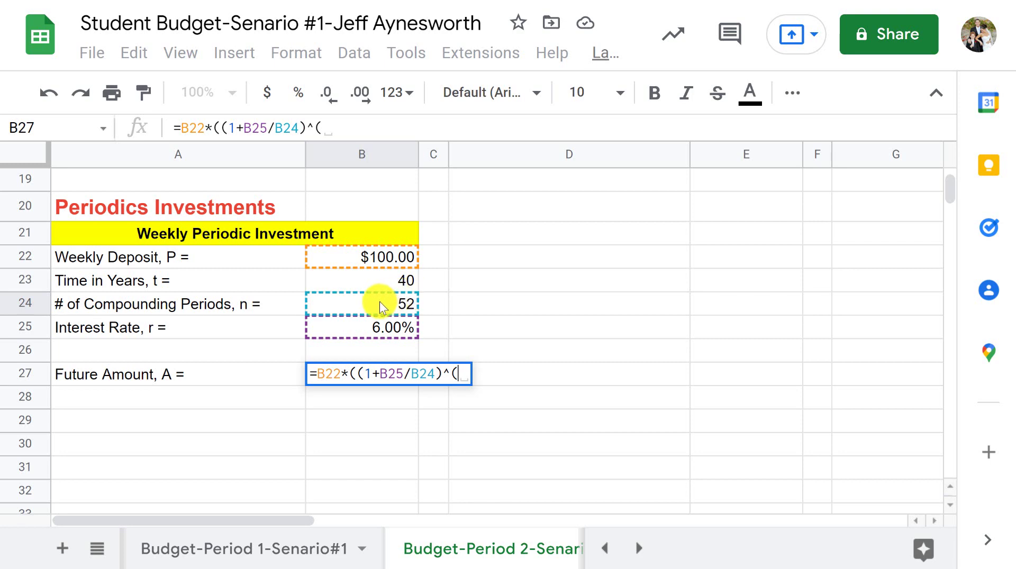
{"action": "left_click", "coordinate": [380, 305]}
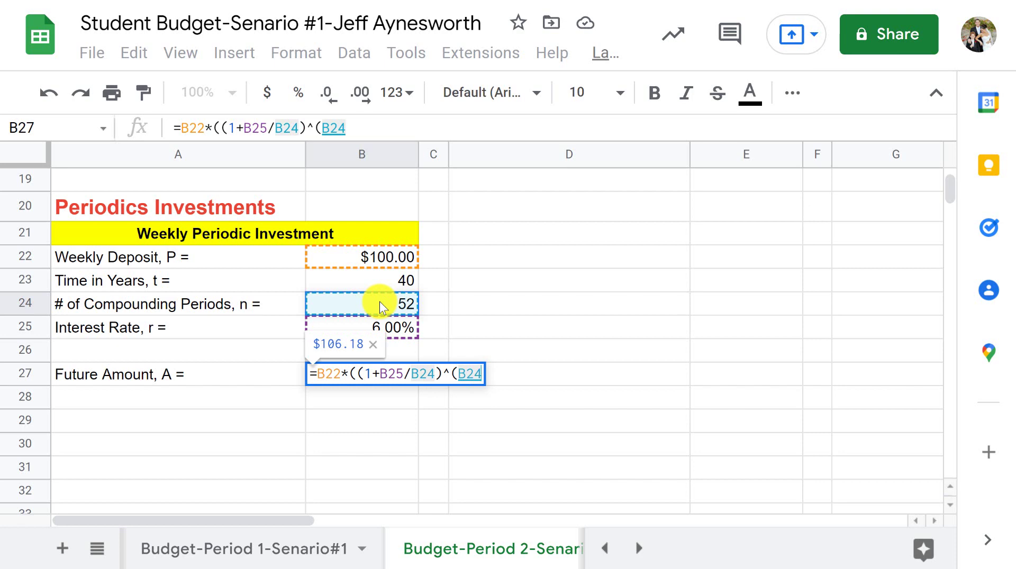
{"action": "type", "text": "*"}
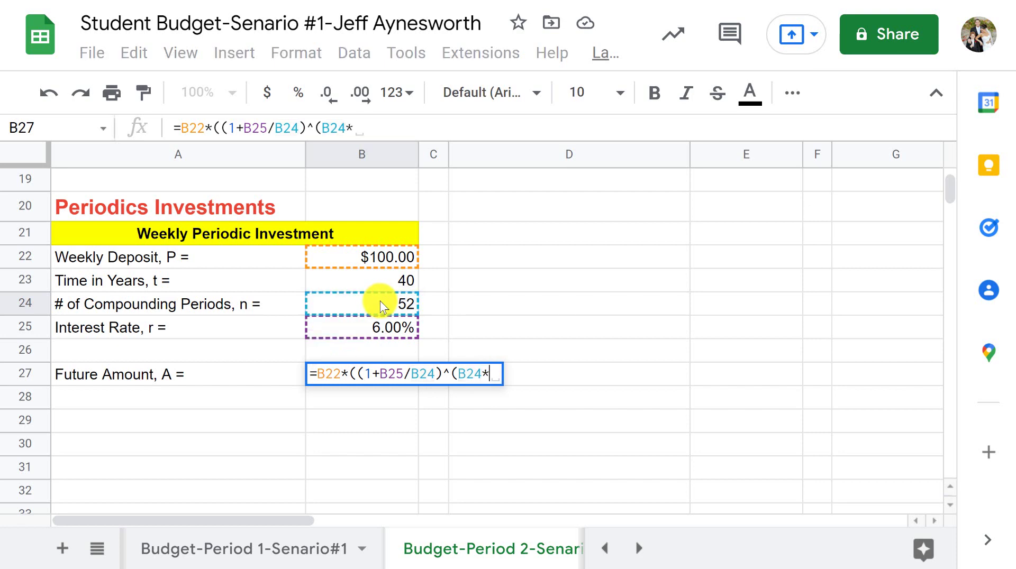
{"action": "left_click", "coordinate": [375, 277]}
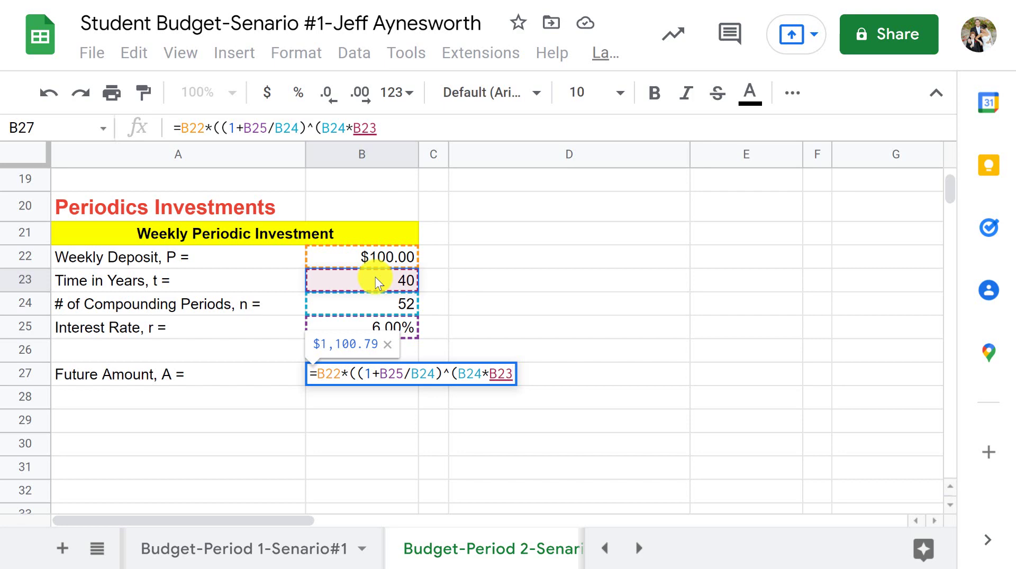
{"action": "type", "text": ")"}
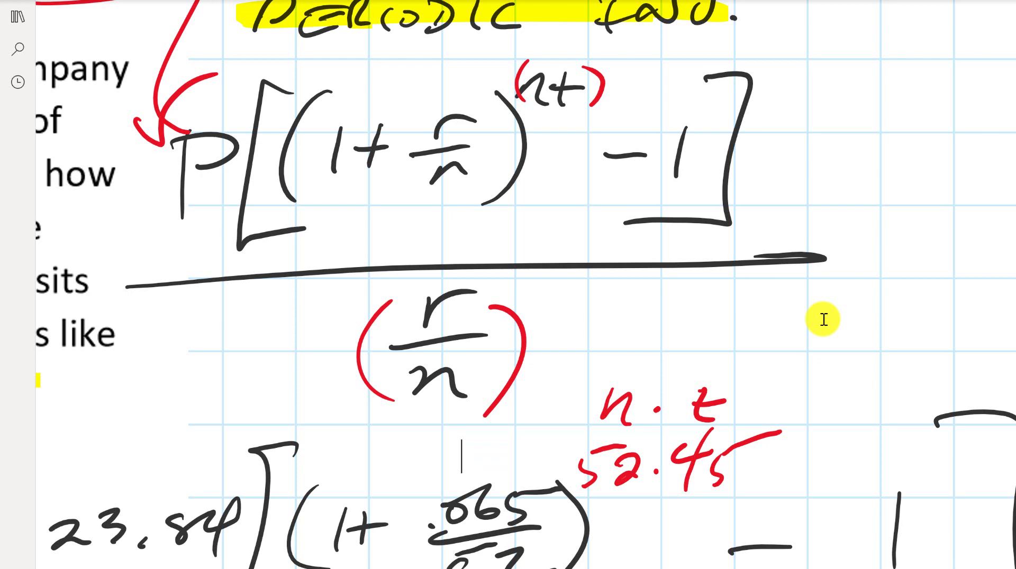
- Check the handwritten formula again, then complete the B27 formula with -1)/(B25/B24) and enter it
{"action": "left_click", "coordinate": [926, 1]}
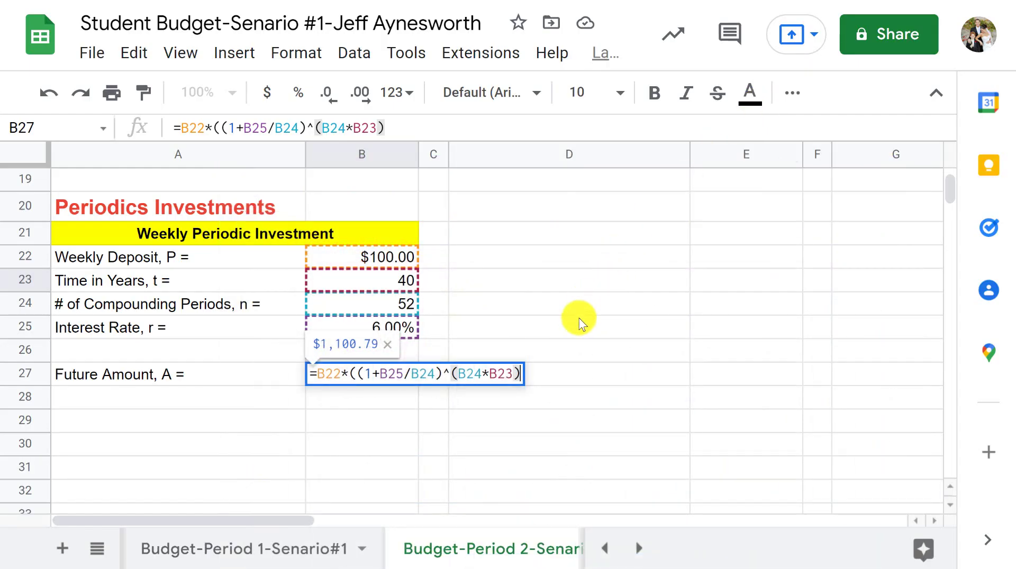
{"action": "type", "text": "-1)/"}
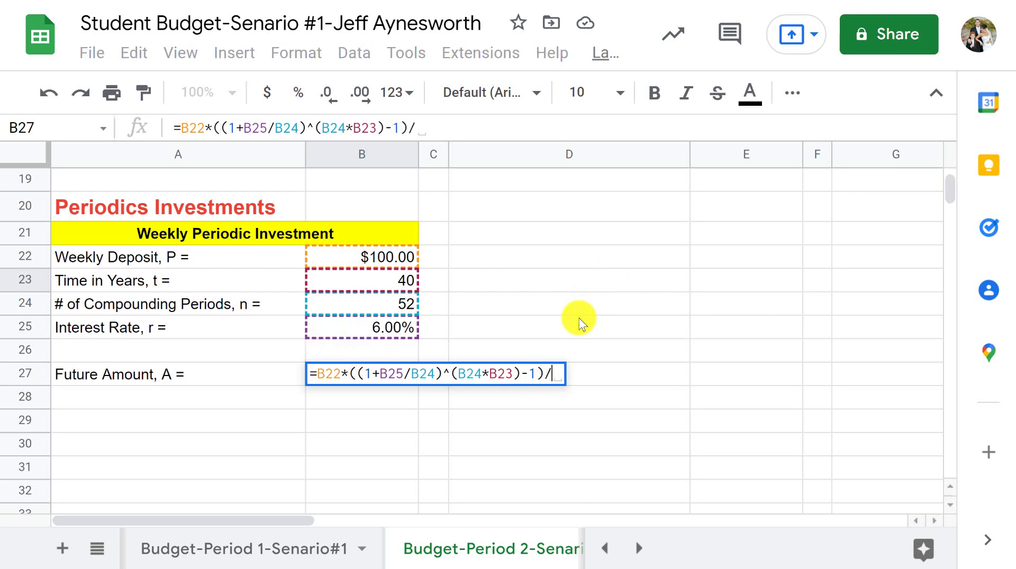
{"action": "type", "text": "("}
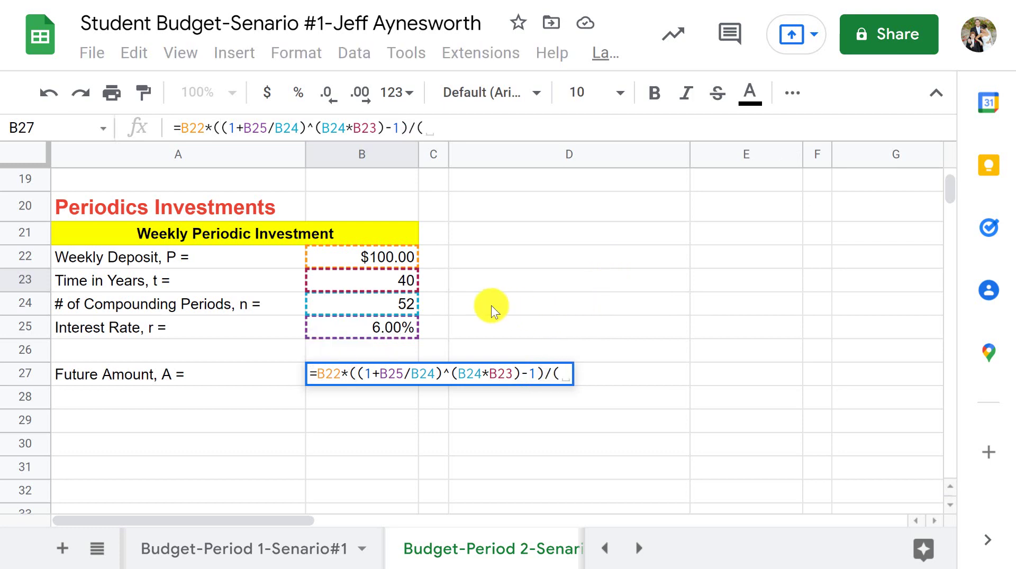
{"action": "left_click", "coordinate": [358, 327]}
{"action": "type", "text": "/"}
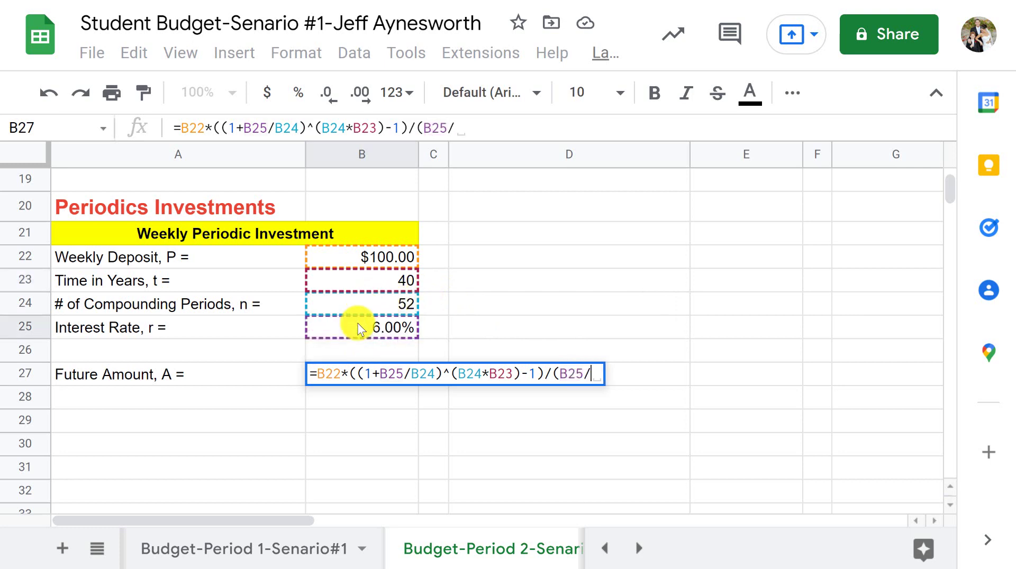
{"action": "left_click", "coordinate": [373, 304]}
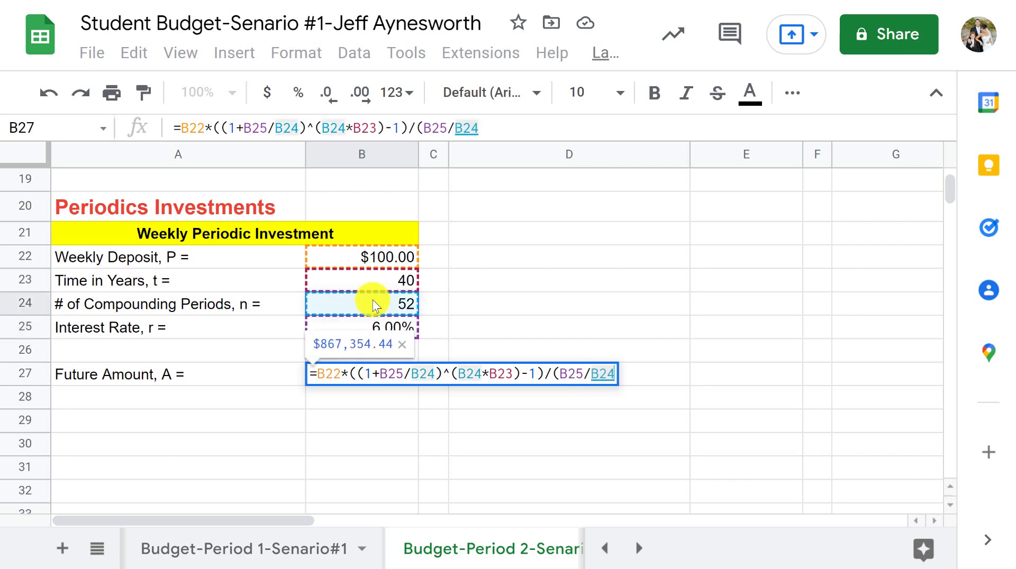
{"action": "type", "text": ")"}
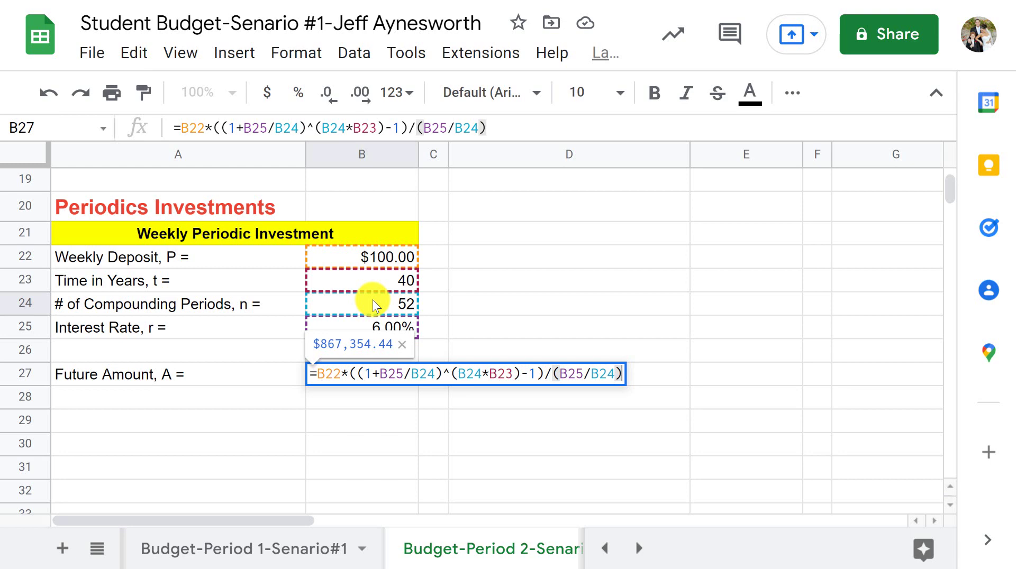
{"action": "key", "text": "Return"}
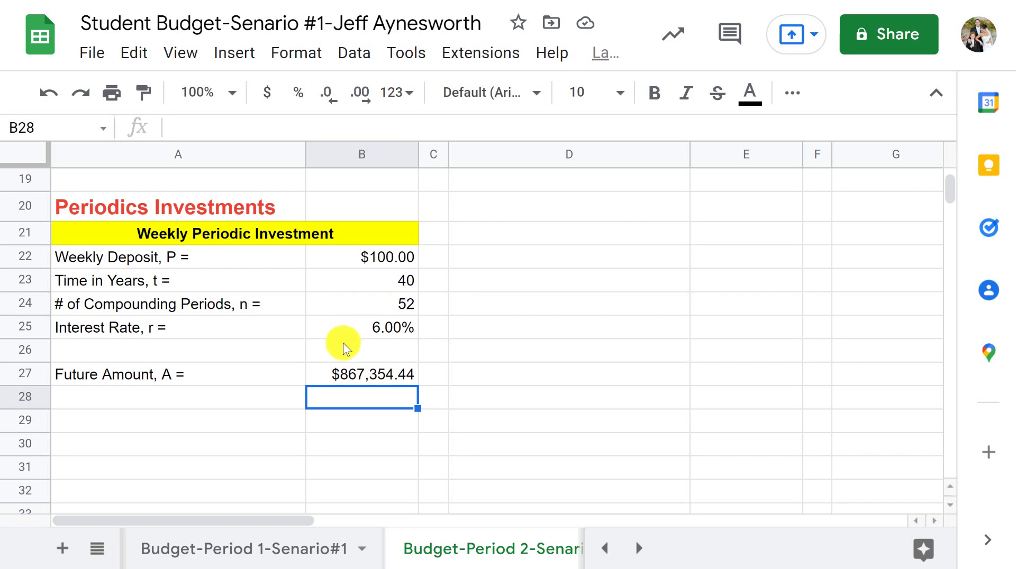
- Copy the Weekly Periodic Investment table in A21:B27 and paste the duplicate starting at D21
{"action": "left_click", "coordinate": [371, 382]}
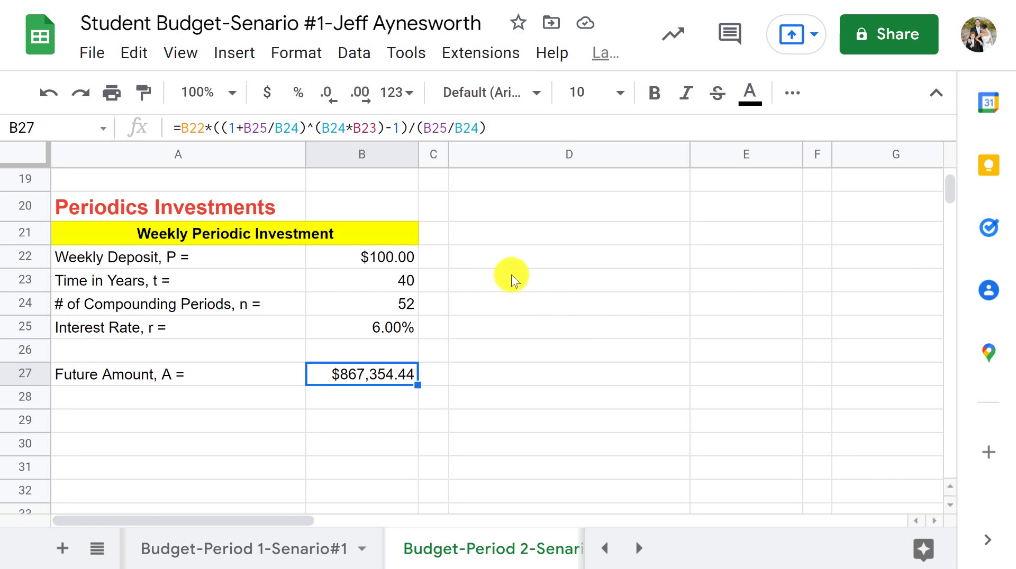
{"action": "left_click_drag", "start_coordinate": [99, 234], "coordinate": [325, 379]}
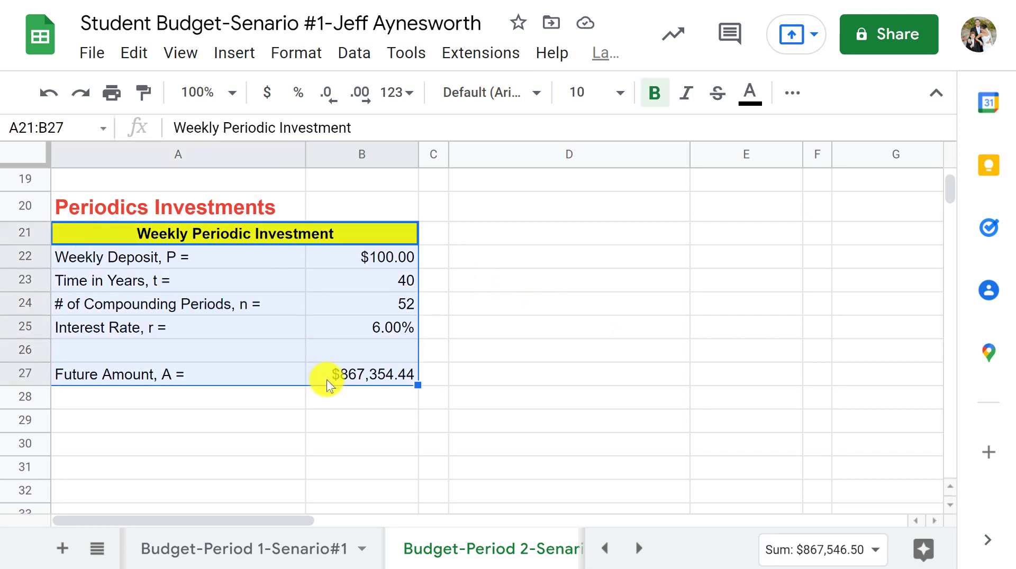
{"action": "left_click", "coordinate": [573, 329]}
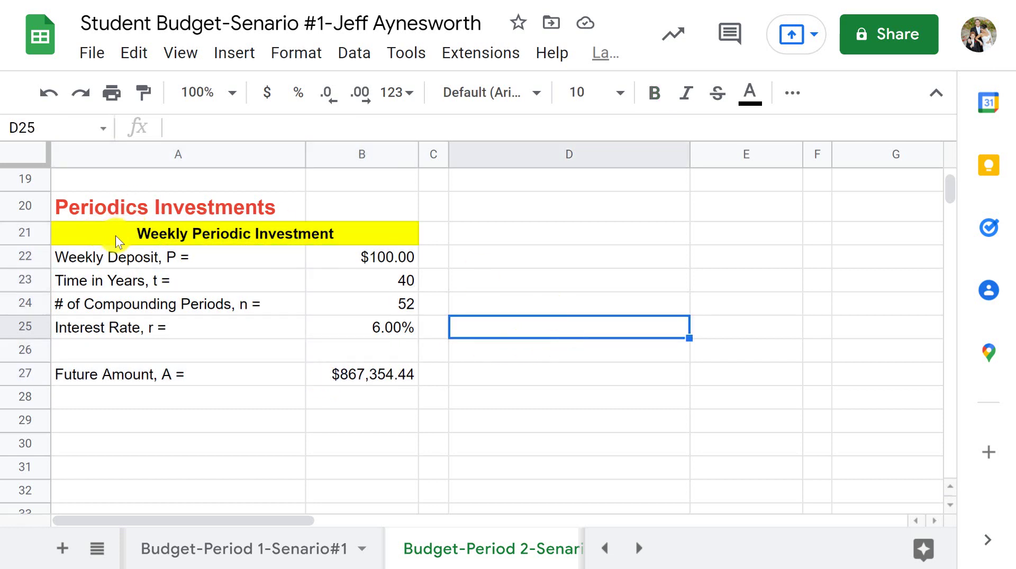
{"action": "left_click_drag", "start_coordinate": [116, 236], "coordinate": [335, 376]}
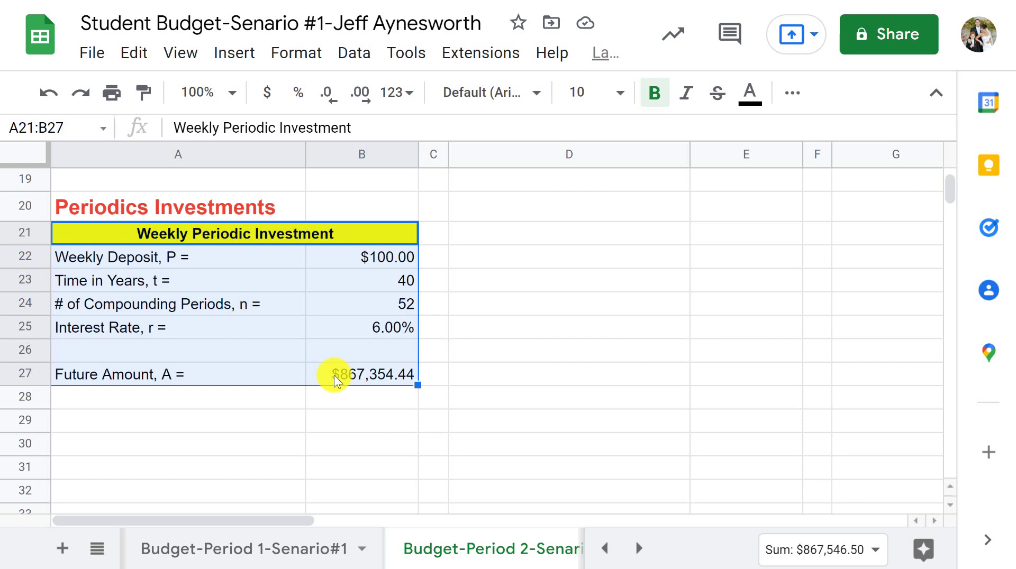
{"action": "key", "text": "ctrl+c"}
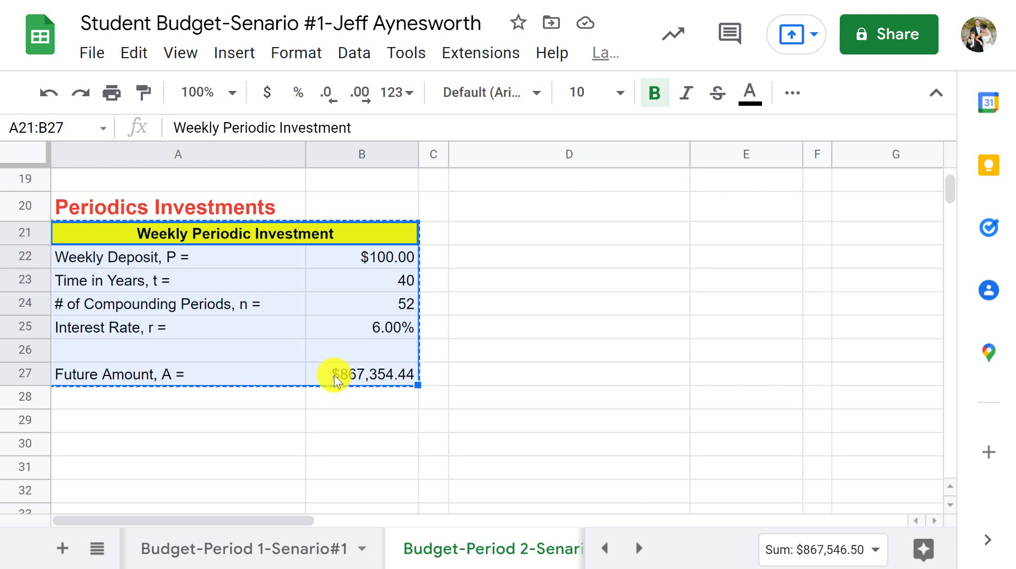
{"action": "left_click", "coordinate": [520, 236]}
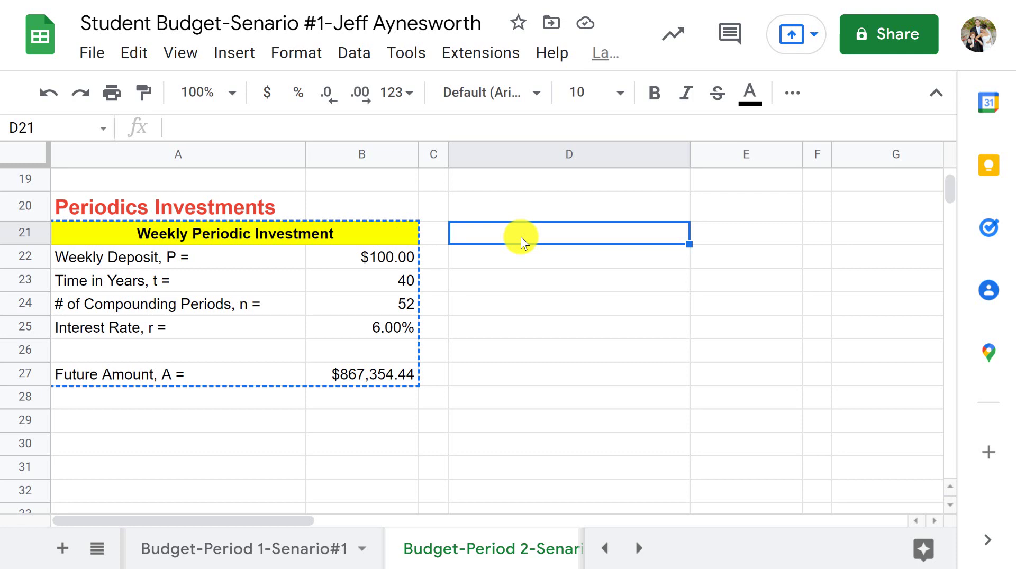
{"action": "key", "text": "ctrl+v"}
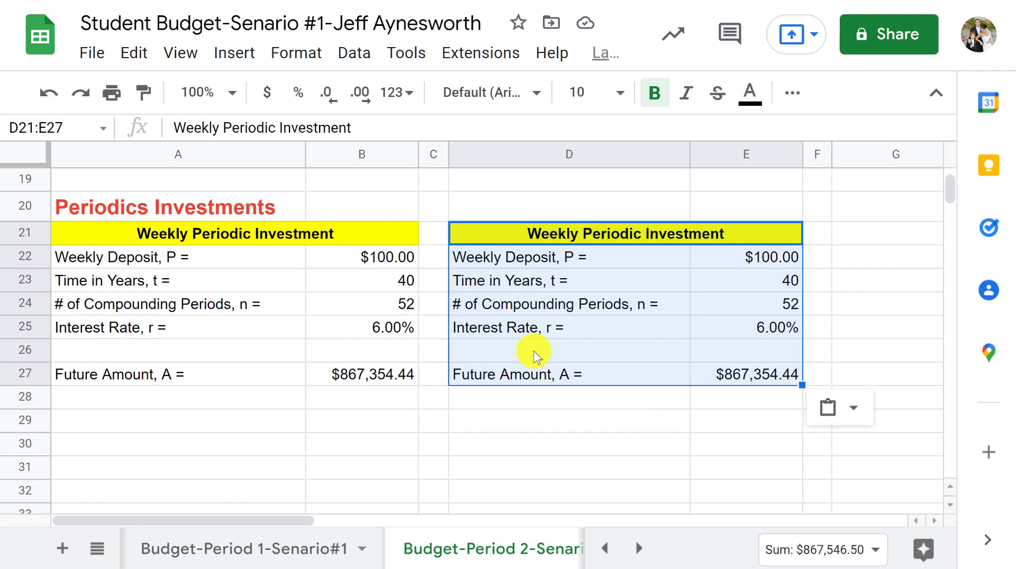
- Change the duplicate table's title to BiWeekly Periodic Investment and its deposit label in D22 to BiWeekly Deposit, P =
{"action": "left_click", "coordinate": [539, 236]}
{"action": "double_click", "coordinate": [539, 236]}
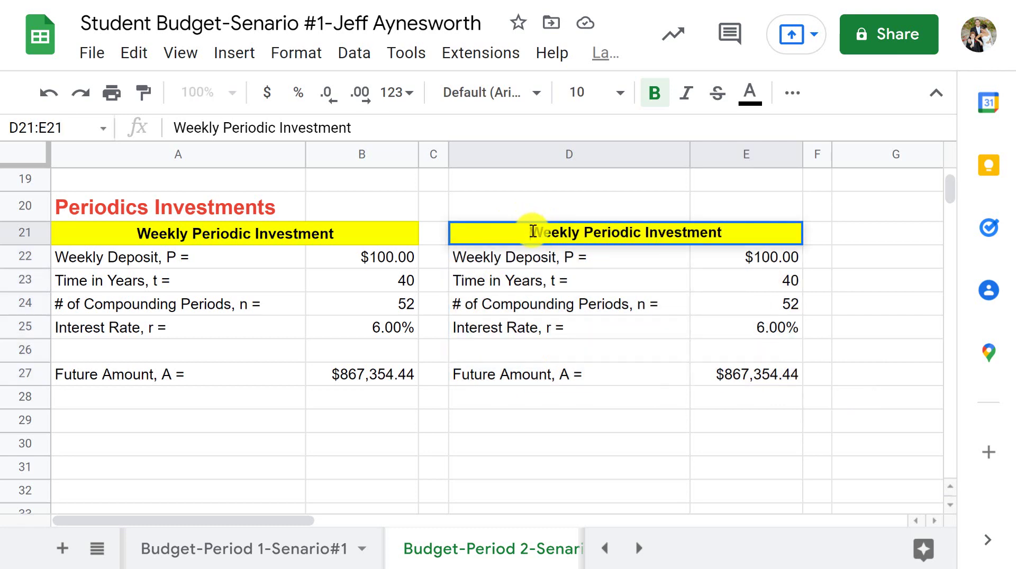
{"action": "key", "text": "Escape"}
{"action": "type", "text": "Bi"}
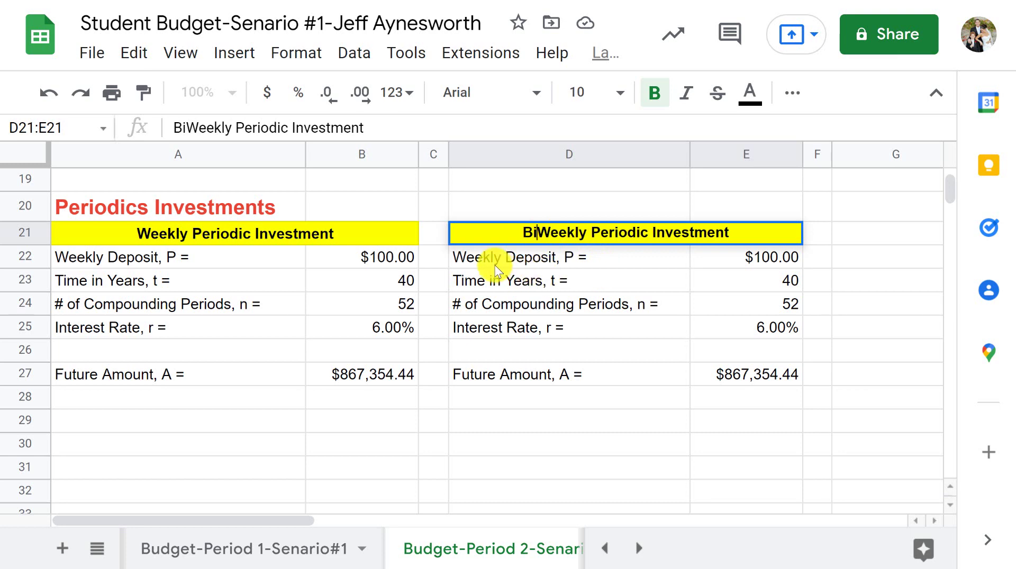
{"action": "left_click", "coordinate": [476, 258]}
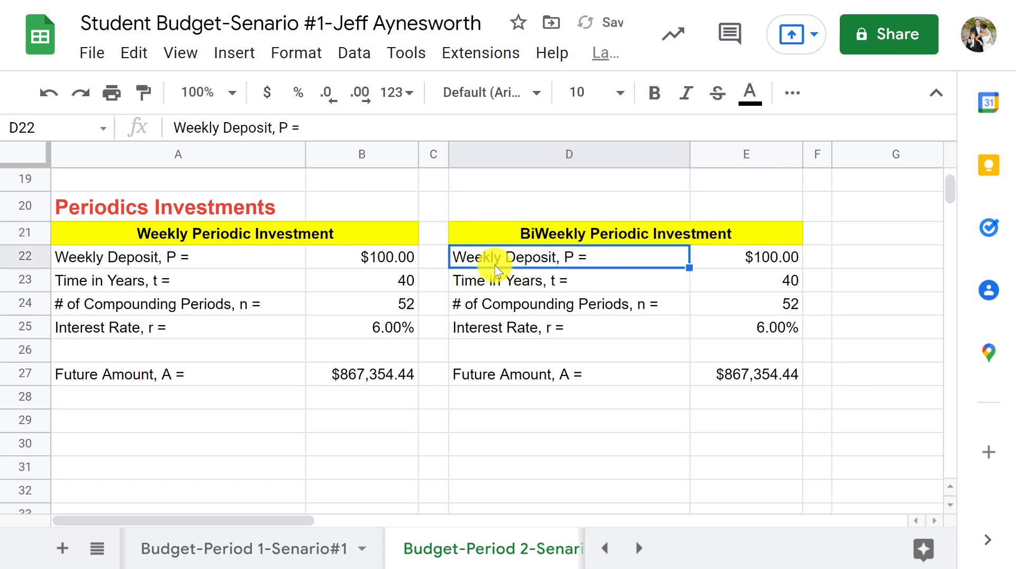
{"action": "double_click", "coordinate": [454, 257]}
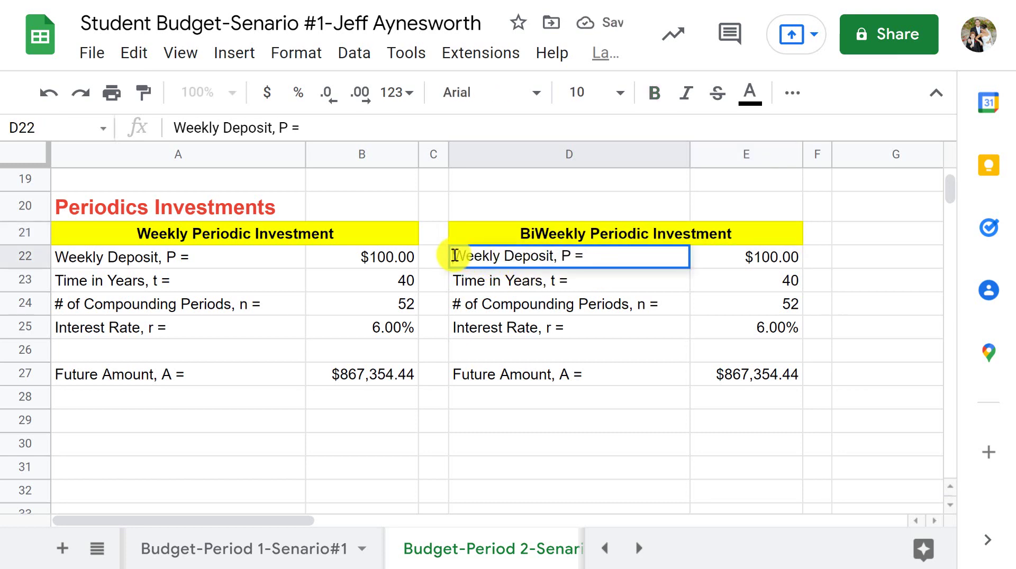
{"action": "type", "text": "Bi"}
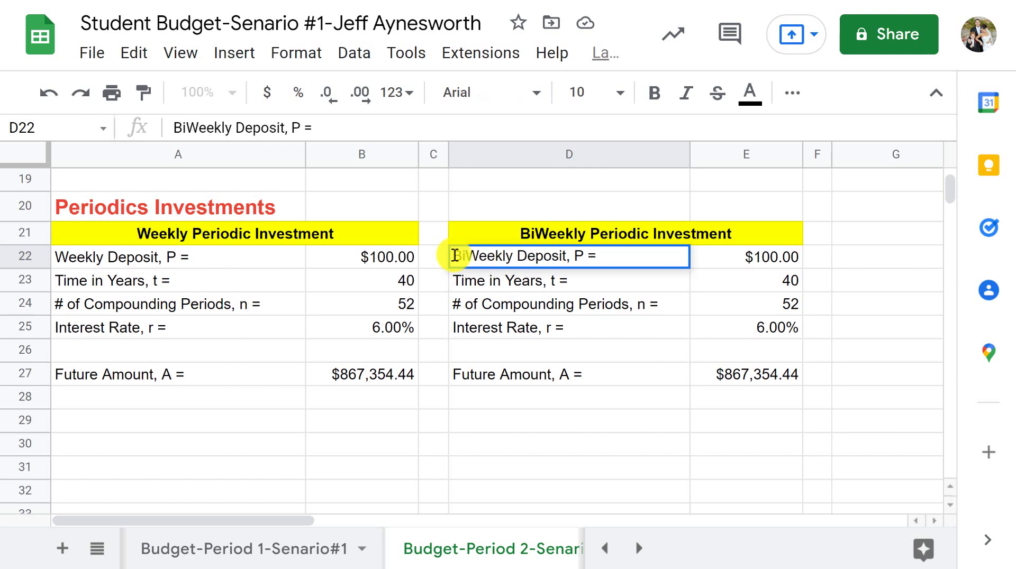
{"action": "left_click", "coordinate": [735, 233]}
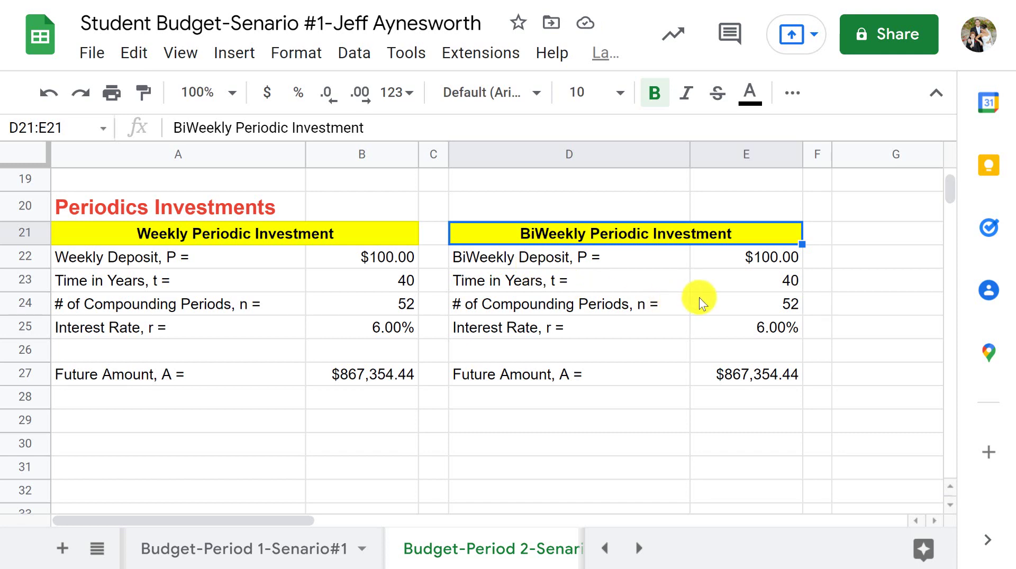
- Set the number of compounding periods in the BiWeekly table, cell E24, to 26
{"action": "left_click", "coordinate": [772, 310]}
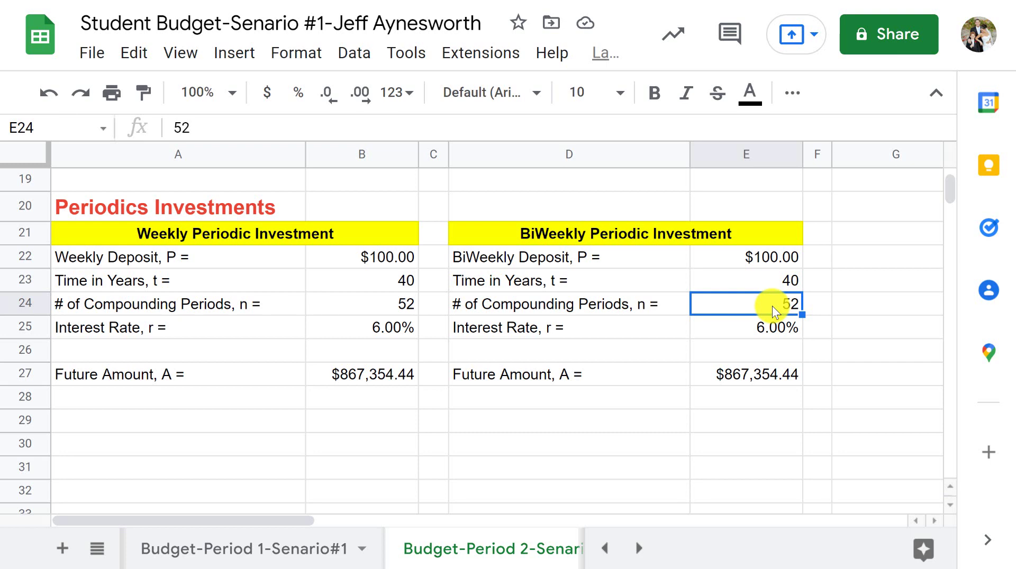
{"action": "type", "text": "26"}
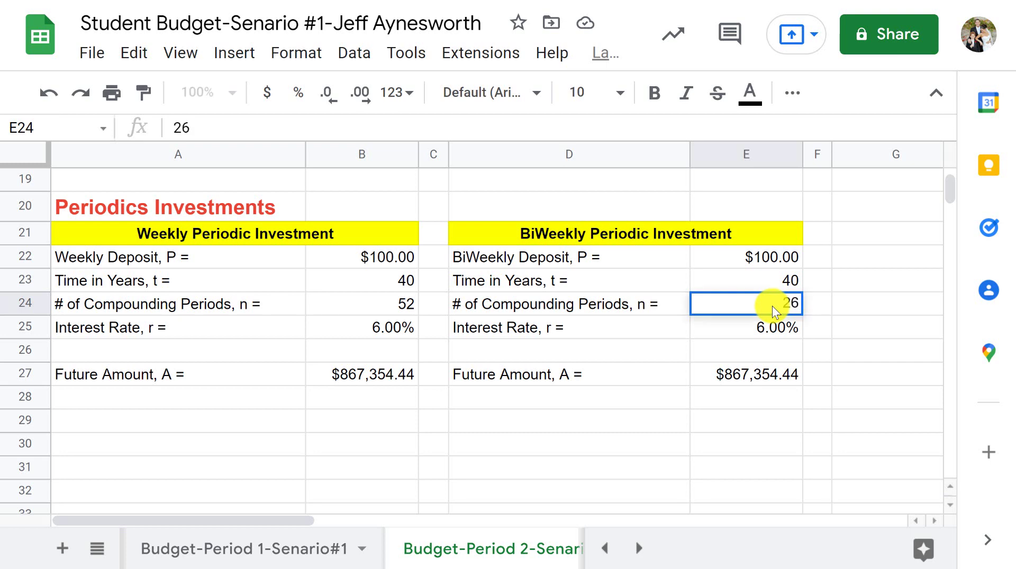
{"action": "left_click", "coordinate": [875, 357]}
{"action": "left_click", "coordinate": [750, 418]}
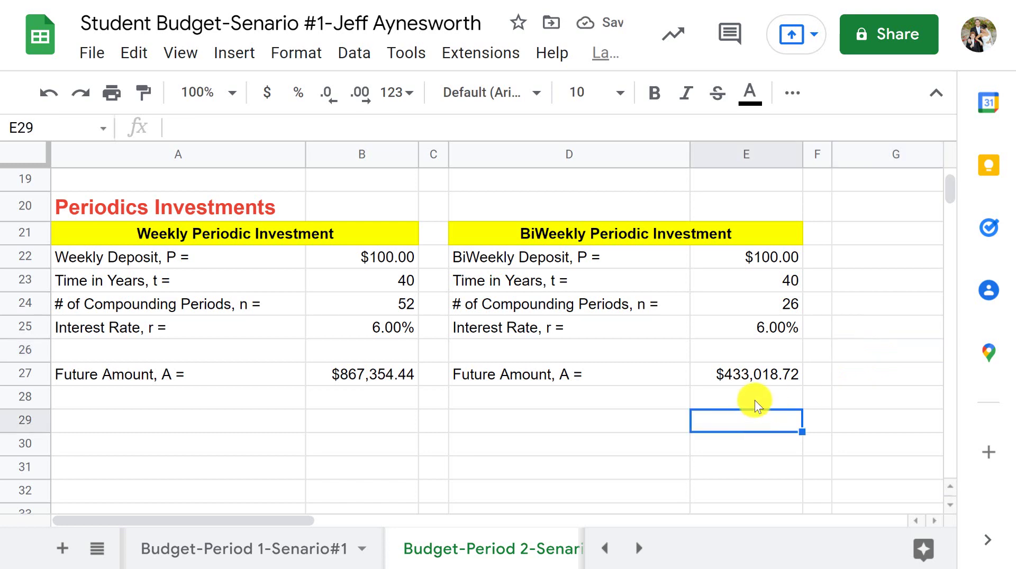
- Make the Future Amount labels and values in row 27 bold for both the Weekly and BiWeekly tables
{"action": "left_click_drag", "start_coordinate": [249, 381], "coordinate": [747, 376]}
{"action": "left_click", "coordinate": [654, 93]}
{"action": "left_click", "coordinate": [618, 448]}
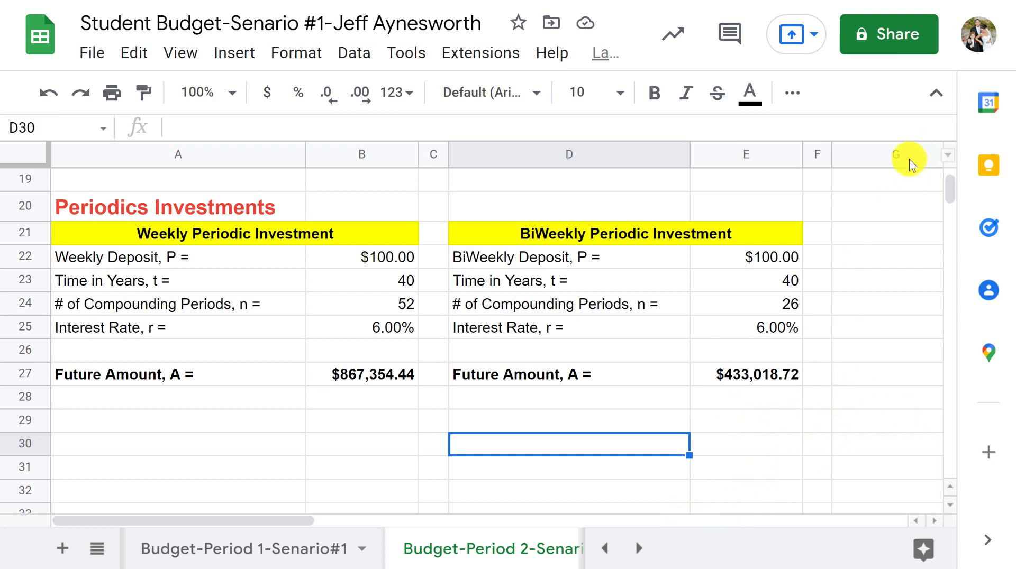
- Paste another copy of the Weekly Periodic Investment table starting at G21
{"action": "left_click", "coordinate": [868, 233]}
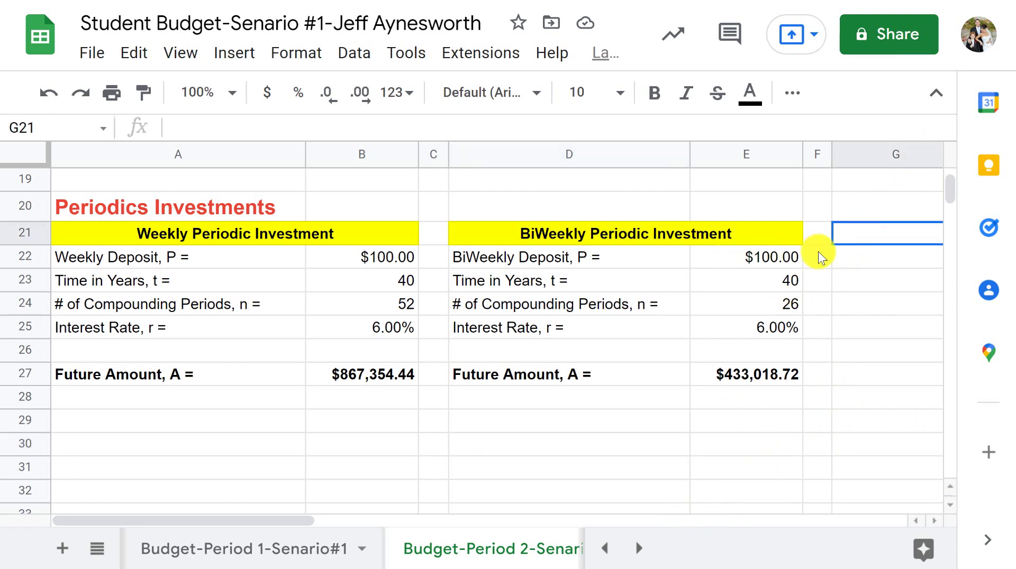
{"action": "left_click_drag", "start_coordinate": [267, 520], "coordinate": [379, 508]}
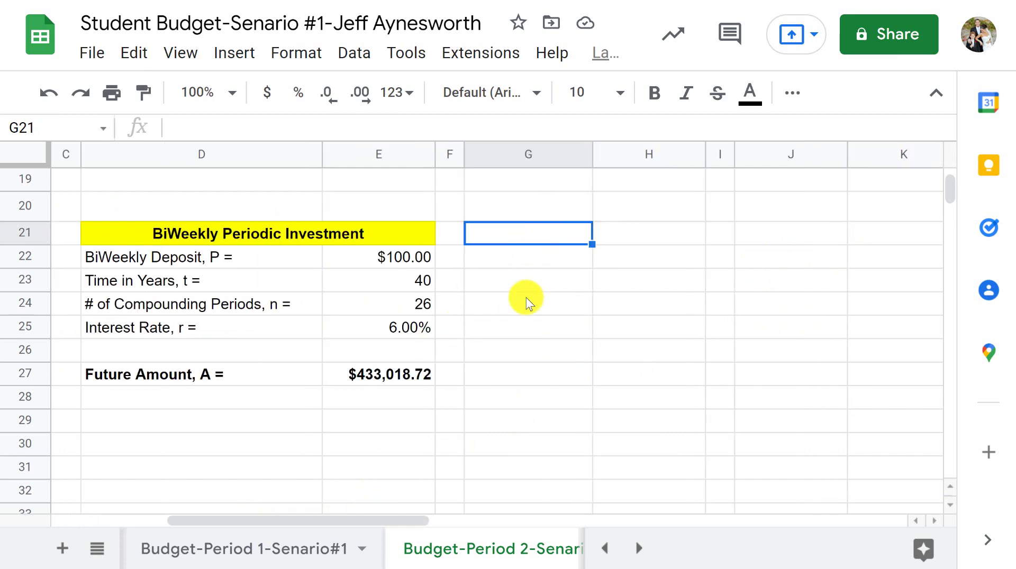
{"action": "key", "text": "ctrl+v"}
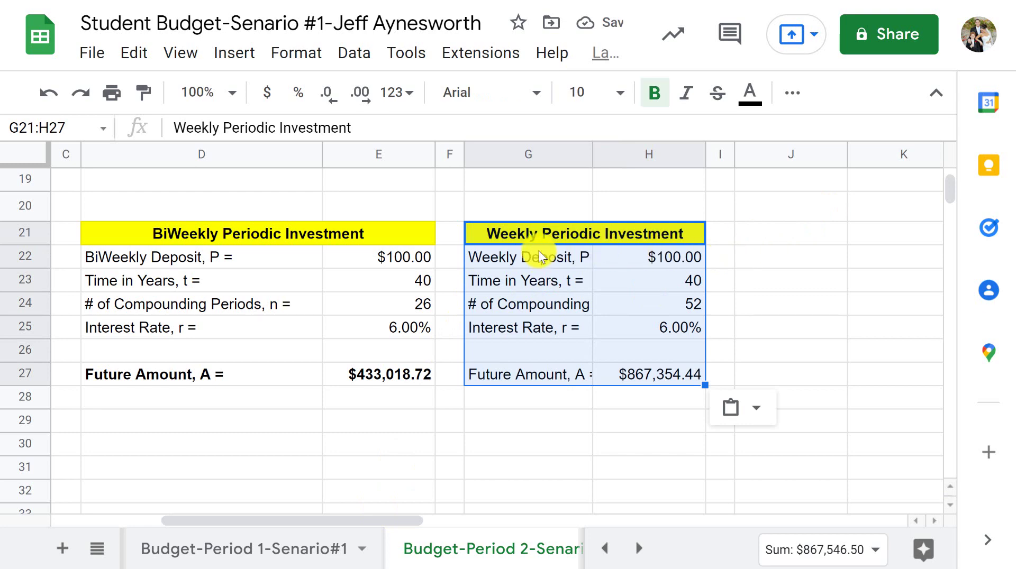
- Change the title of the third table in G21 to Monthly Periodic Investment
{"action": "left_click", "coordinate": [529, 238]}
{"action": "double_click", "coordinate": [539, 233]}
{"action": "left_click_drag", "start_coordinate": [540, 233], "coordinate": [491, 237]}
{"action": "type", "text": "Mont"}
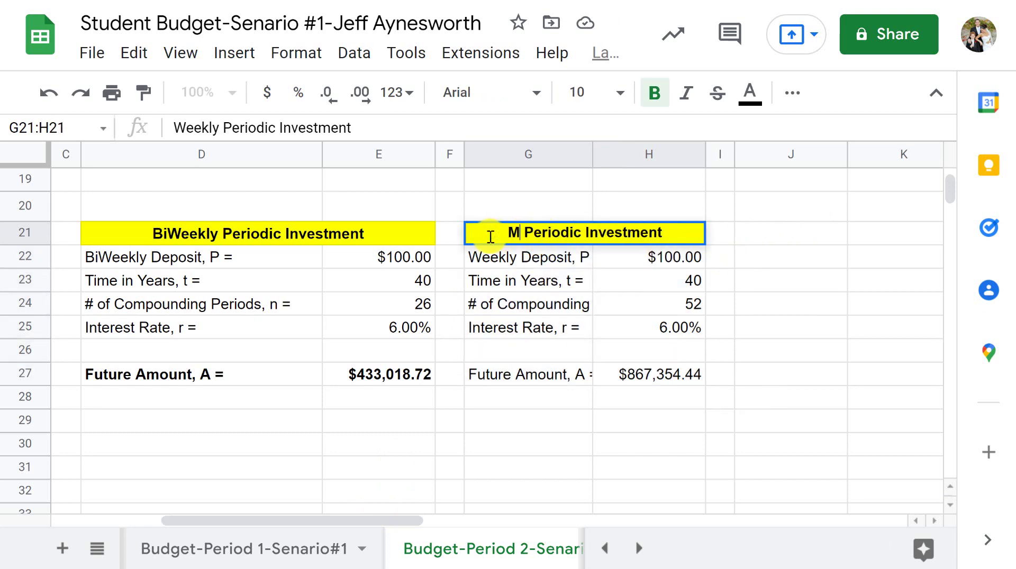
{"action": "type", "text": "hly"}
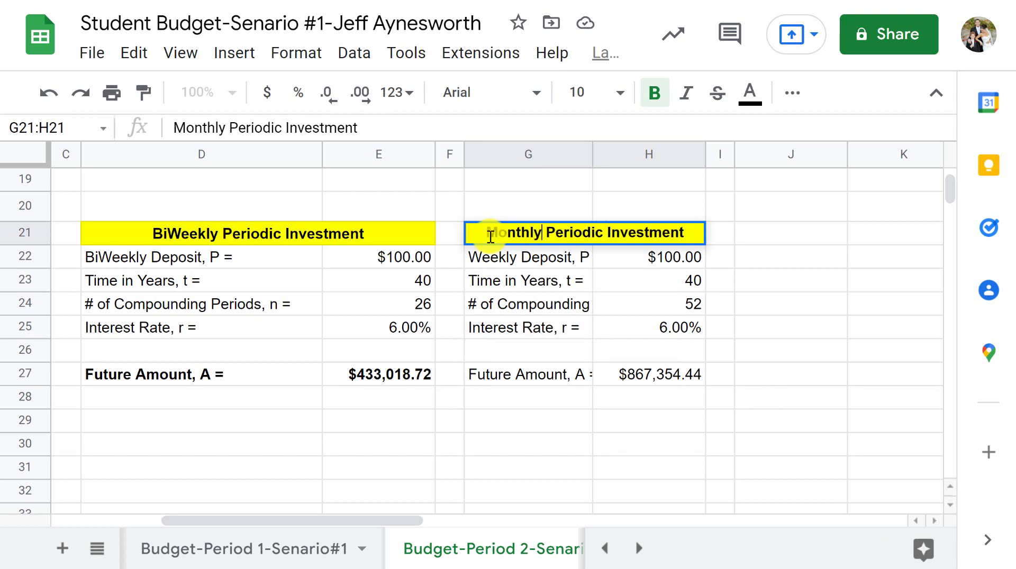
- Change the deposit label in G22 to Monthly Deposit, P =
{"action": "double_click", "coordinate": [518, 265]}
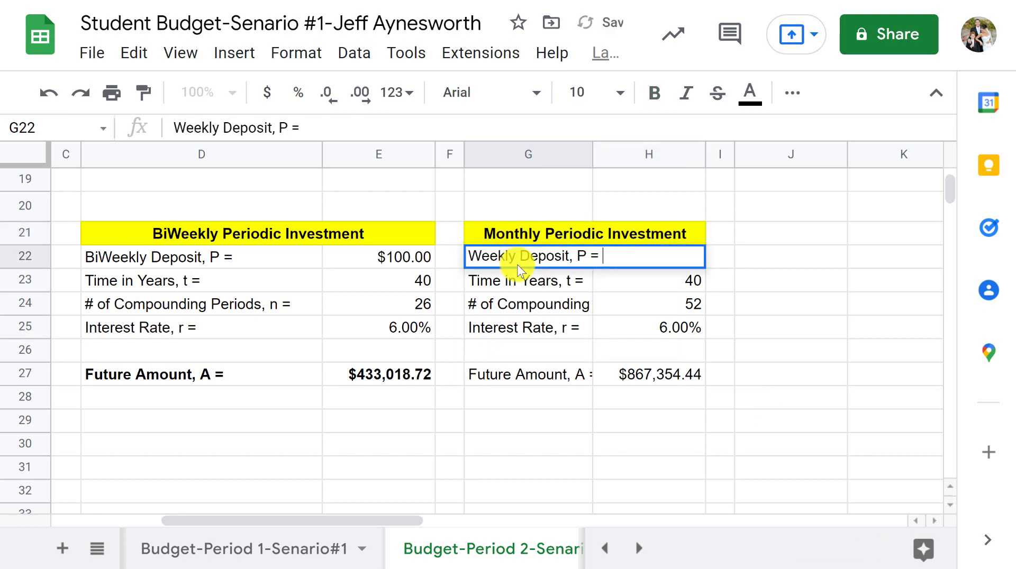
{"action": "key", "text": "BackSpace"}
{"action": "key", "text": "BackSpace"}
{"action": "key", "text": "BackSpace"}
{"action": "key", "text": "BackSpace"}
{"action": "key", "text": "BackSpace"}
{"action": "key", "text": "BackSpace"}
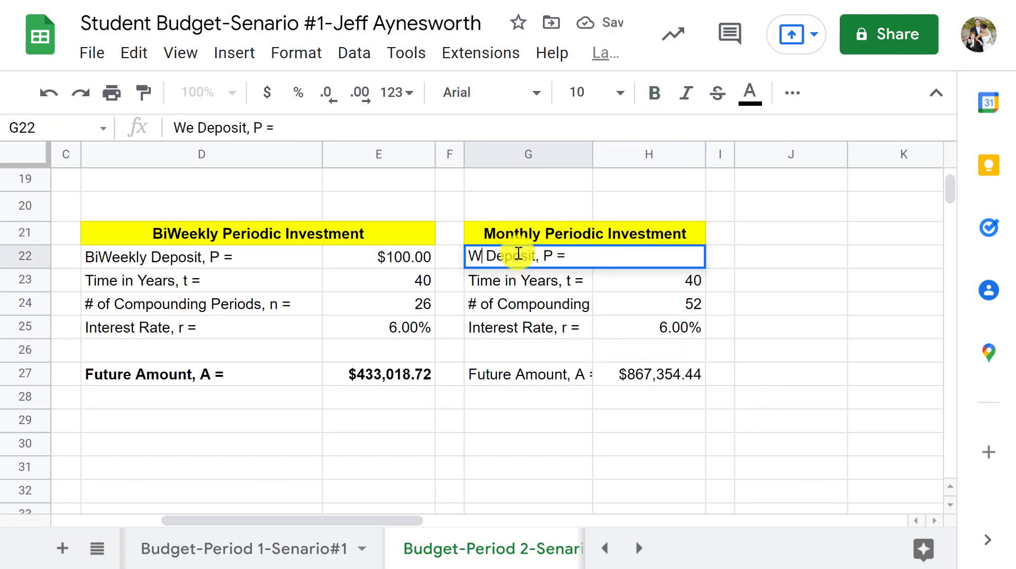
{"action": "type", "text": "Mont"}
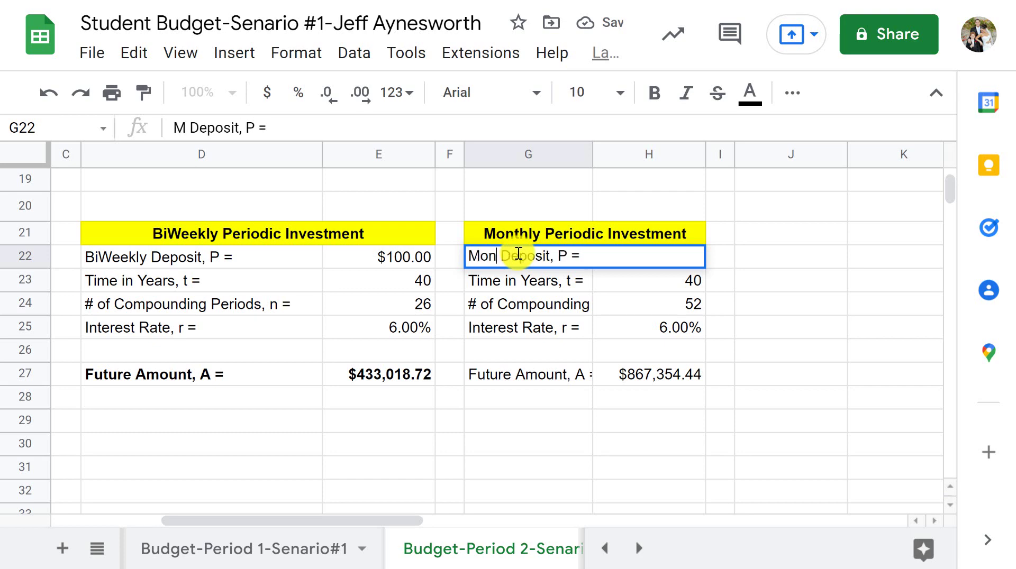
{"action": "type", "text": "hly"}
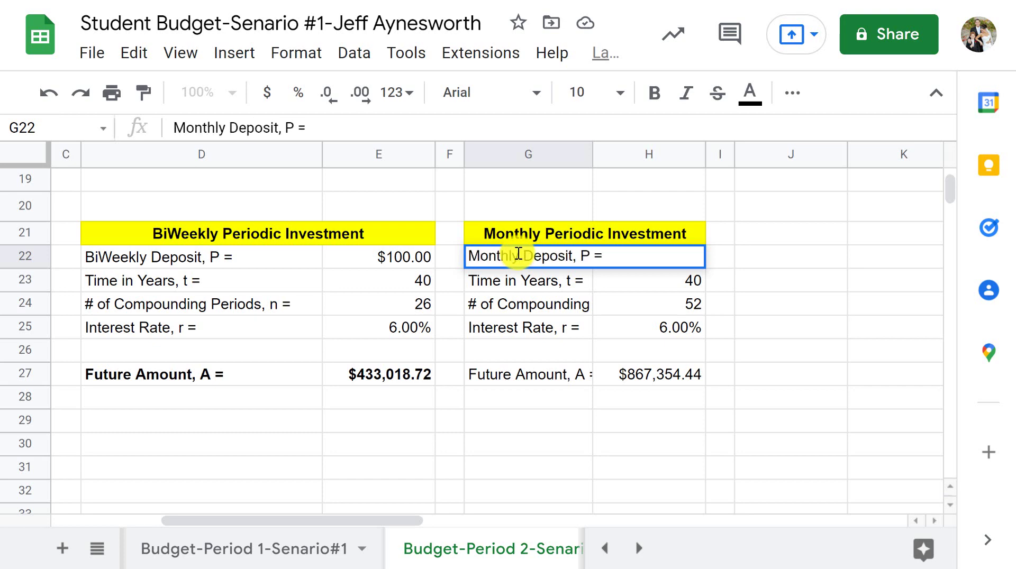
{"action": "left_click", "coordinate": [526, 286]}
- Set the number of compounding periods in the Monthly table, cell H24, to 12
{"action": "left_click", "coordinate": [678, 261]}
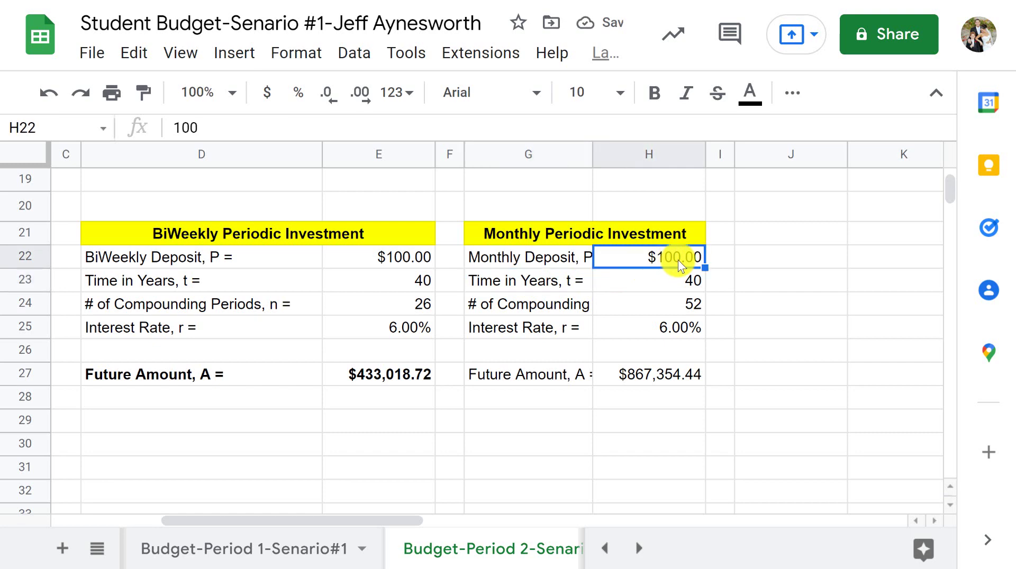
{"action": "left_click", "coordinate": [684, 304]}
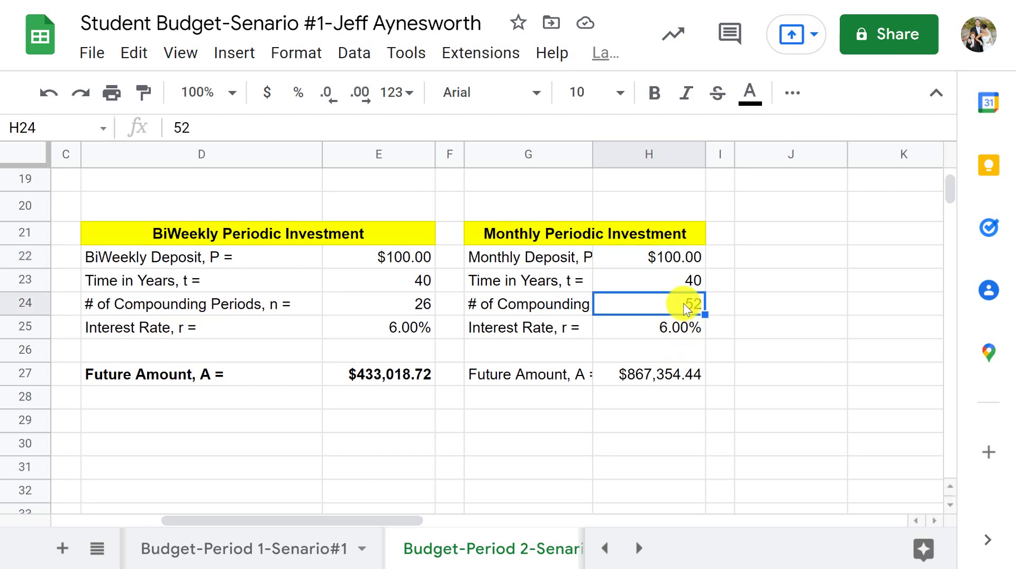
{"action": "type", "text": "12"}
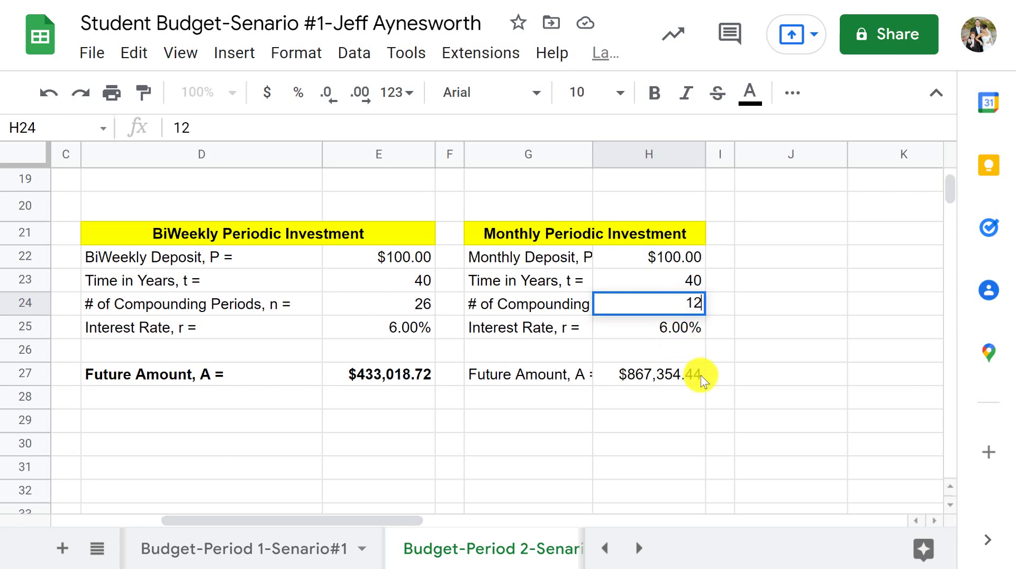
{"action": "left_click", "coordinate": [665, 398]}
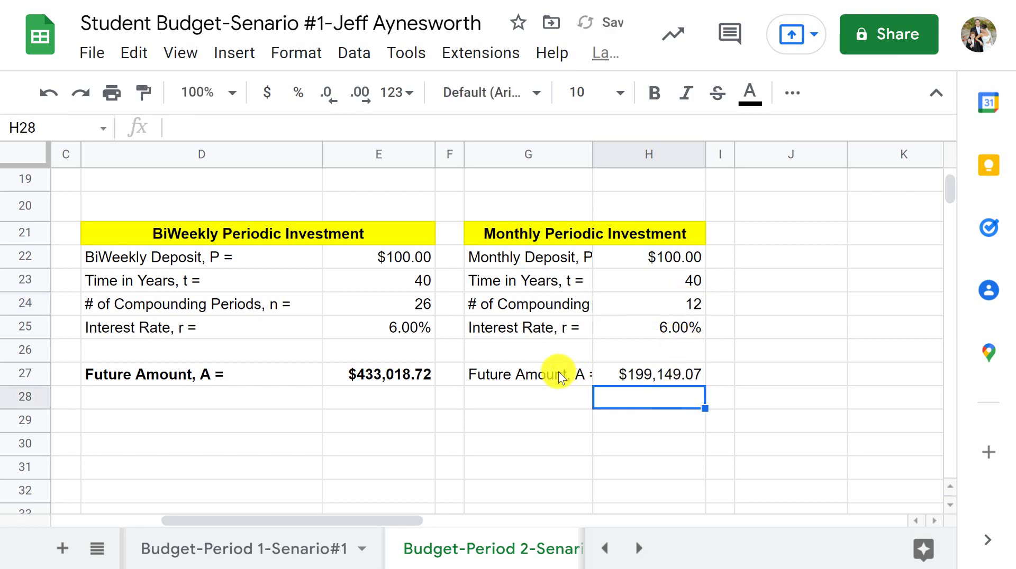
- Make the Monthly table's Future Amount label and value in G27:H27 bold
{"action": "left_click_drag", "start_coordinate": [555, 373], "coordinate": [644, 384]}
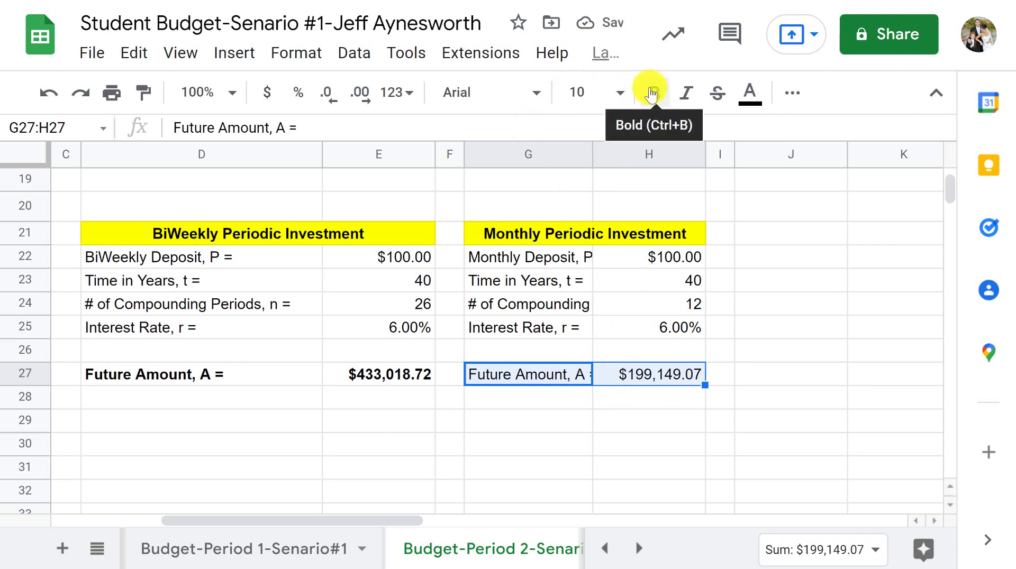
{"action": "left_click", "coordinate": [653, 91]}
{"action": "left_click", "coordinate": [623, 408]}
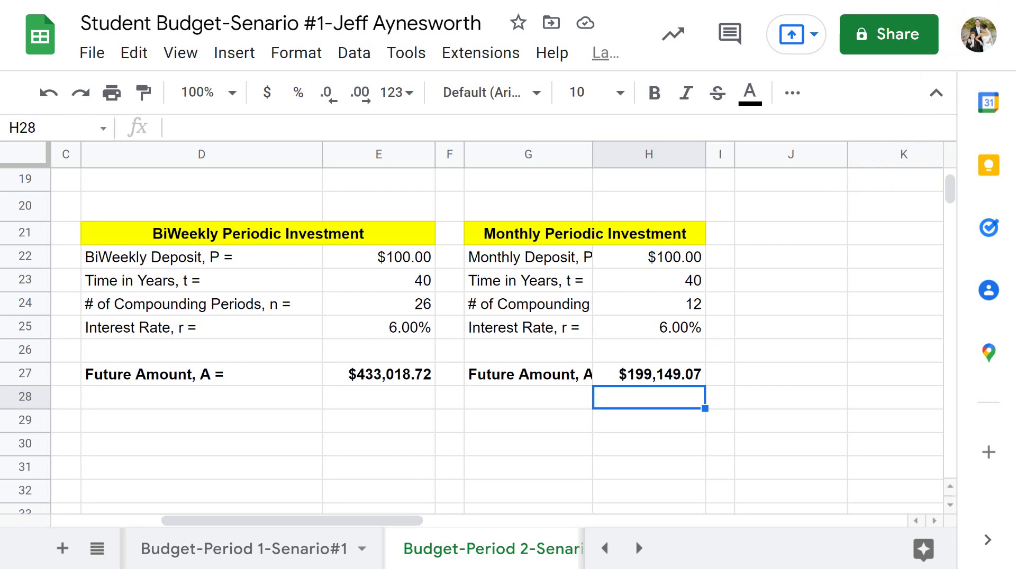
- Reduce the browser zoom to view the Weekly, BiWeekly and Monthly investment tables side by side
{"action": "key", "text": "alt+f"}
{"action": "left_click", "coordinate": [904, 101]}
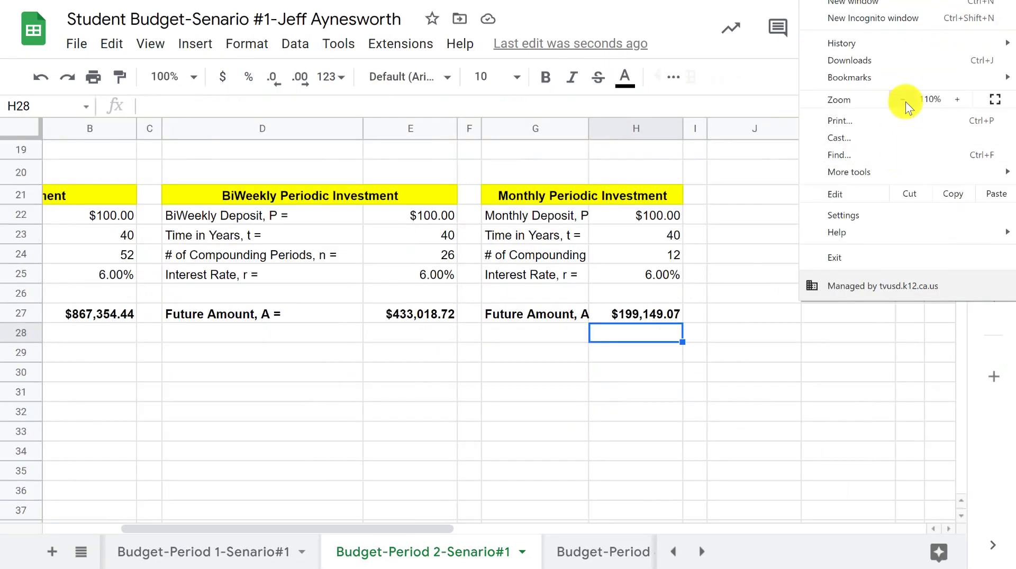
{"action": "left_click", "coordinate": [411, 534]}
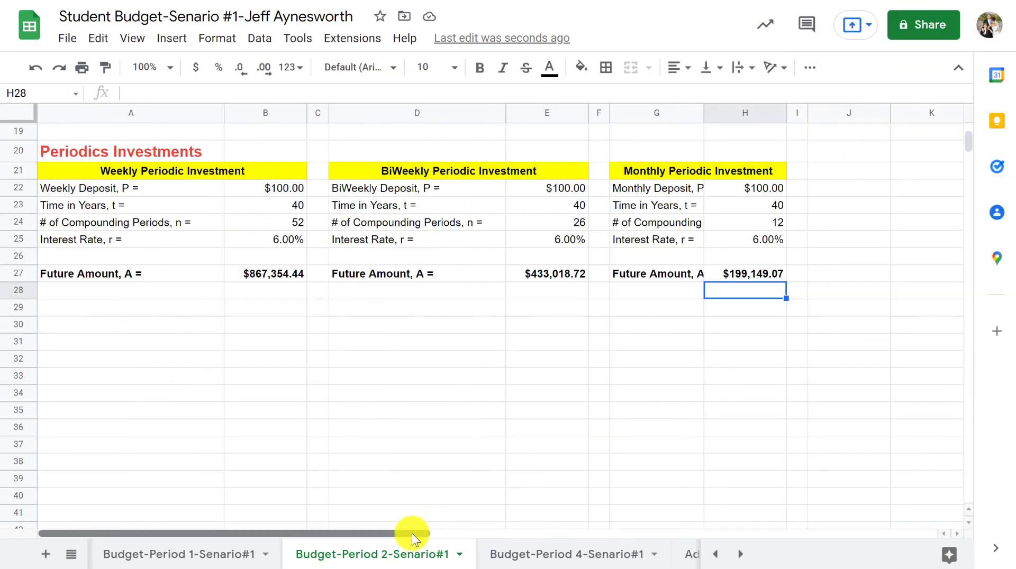
{"action": "left_click", "coordinate": [630, 330]}
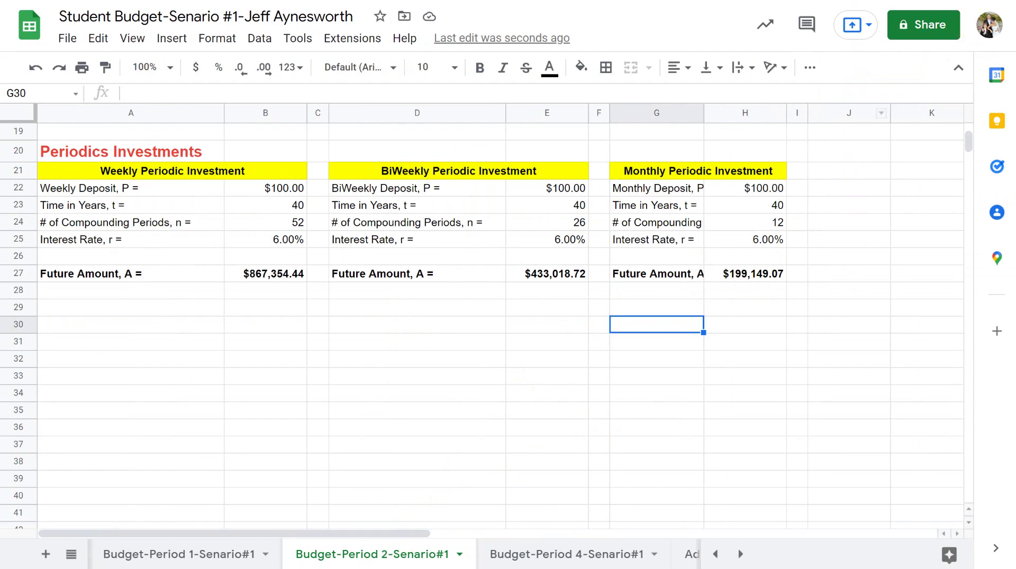
- Paste a copy of the Weekly Periodic Investment table at J21, beside the Monthly table
{"action": "key", "text": "alt+f"}
{"action": "left_click", "coordinate": [950, 97]}
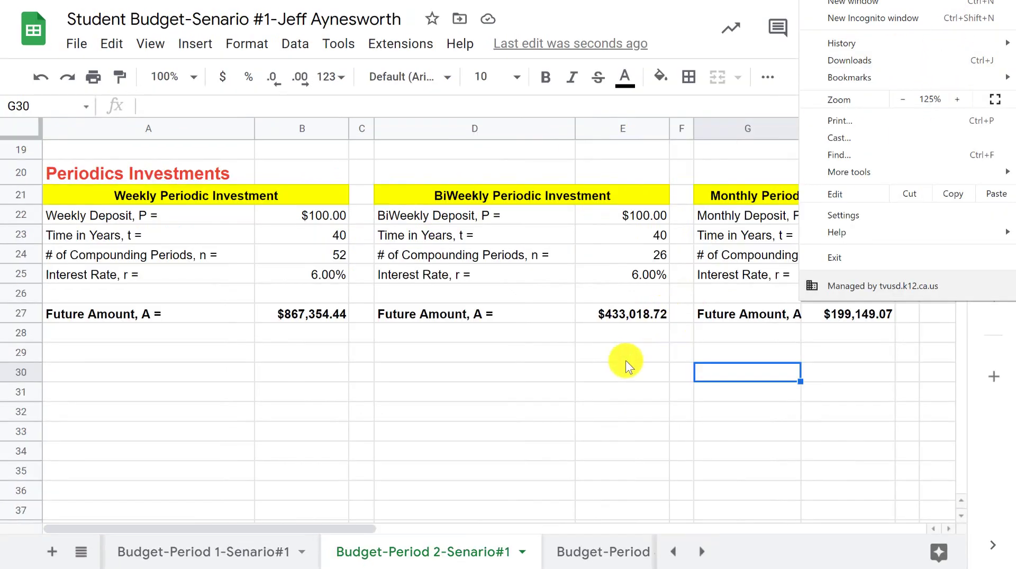
{"action": "left_click", "coordinate": [625, 361]}
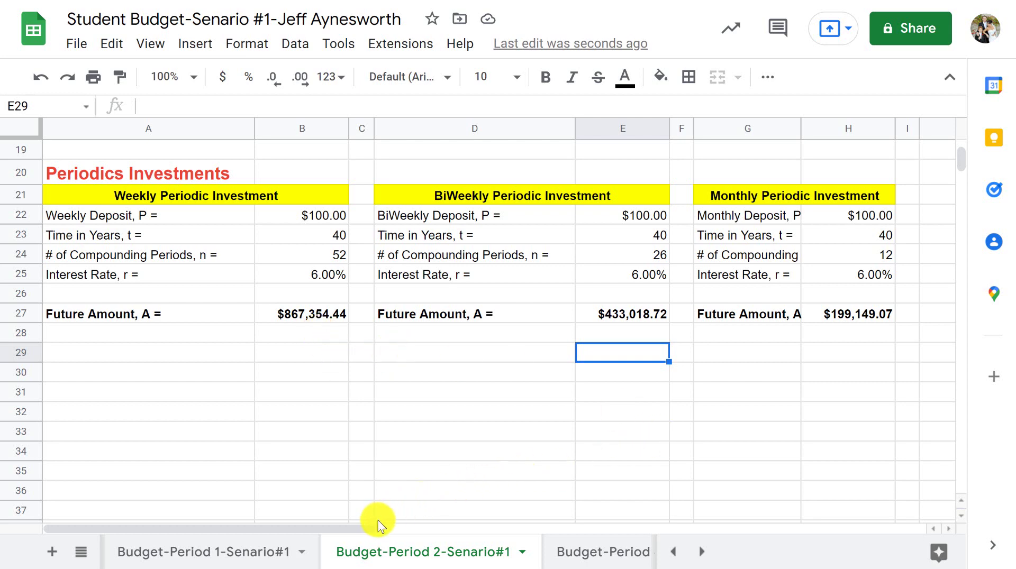
{"action": "left_click_drag", "start_coordinate": [363, 525], "coordinate": [529, 521]}
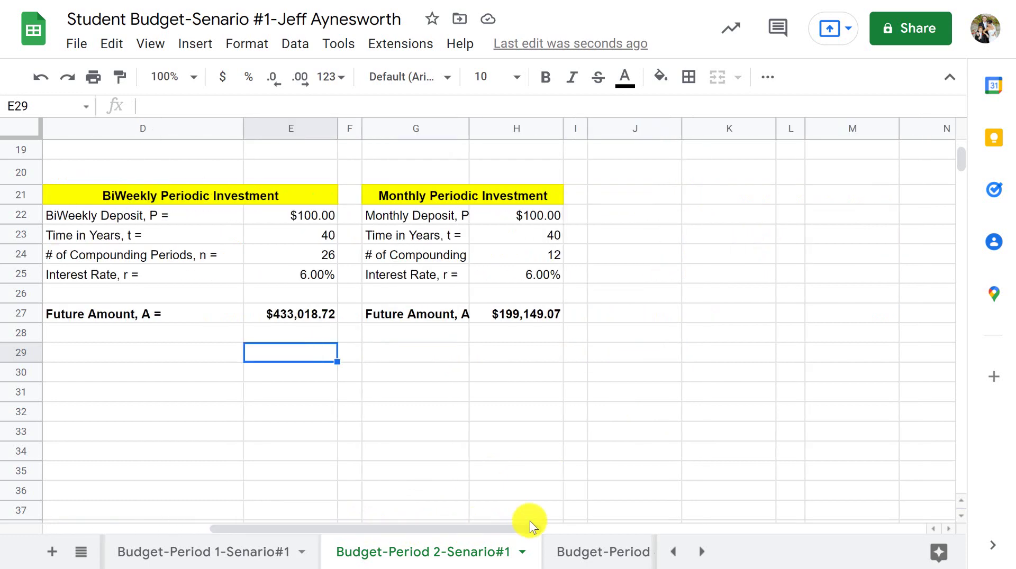
{"action": "left_click", "coordinate": [646, 200]}
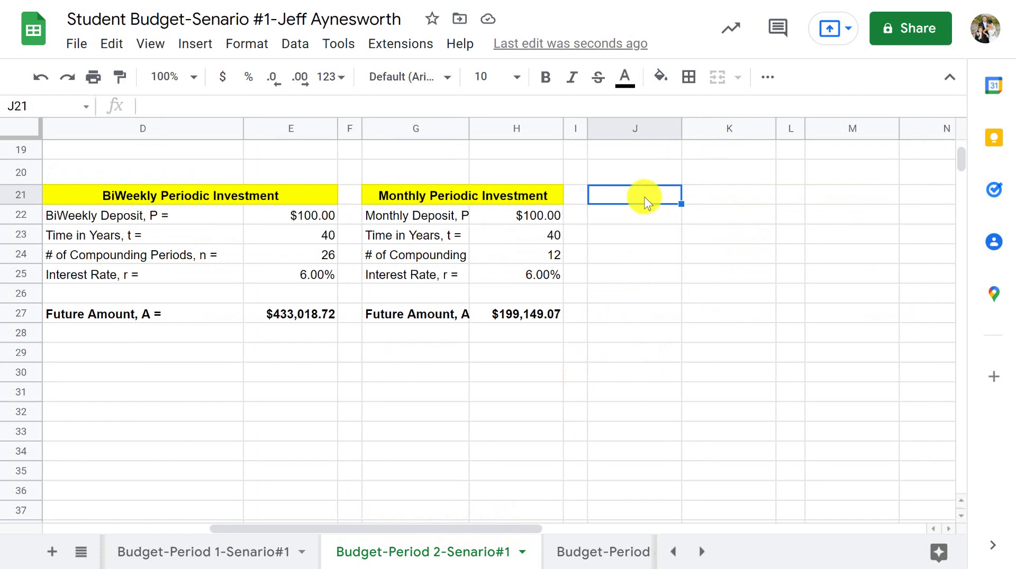
{"action": "key", "text": "ctrl+v"}
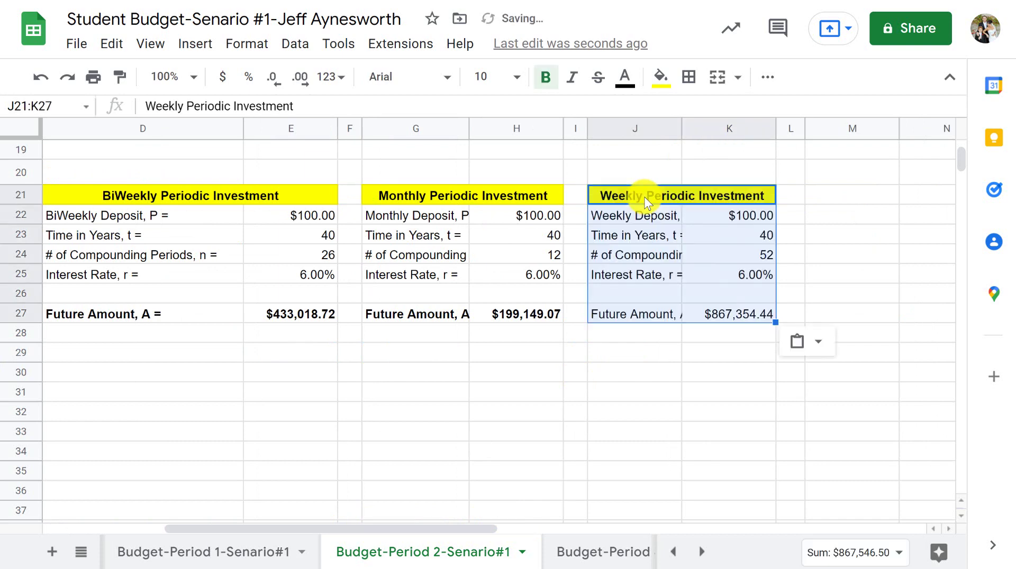
- Change the pasted table's heading in J21 to Quarterly Periodic Investment
{"action": "key", "text": "Return"}
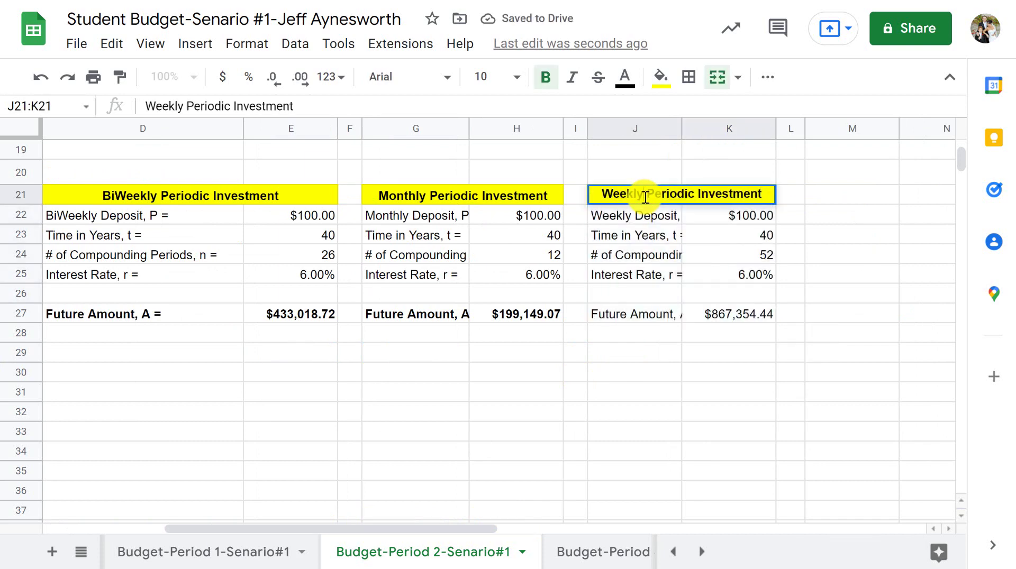
{"action": "key", "text": "BackSpace"}
{"action": "key", "text": "BackSpace"}
{"action": "key", "text": "BackSpace"}
{"action": "key", "text": "BackSpace"}
{"action": "key", "text": "BackSpace"}
{"action": "key", "text": "BackSpace"}
{"action": "key", "text": "BackSpace"}
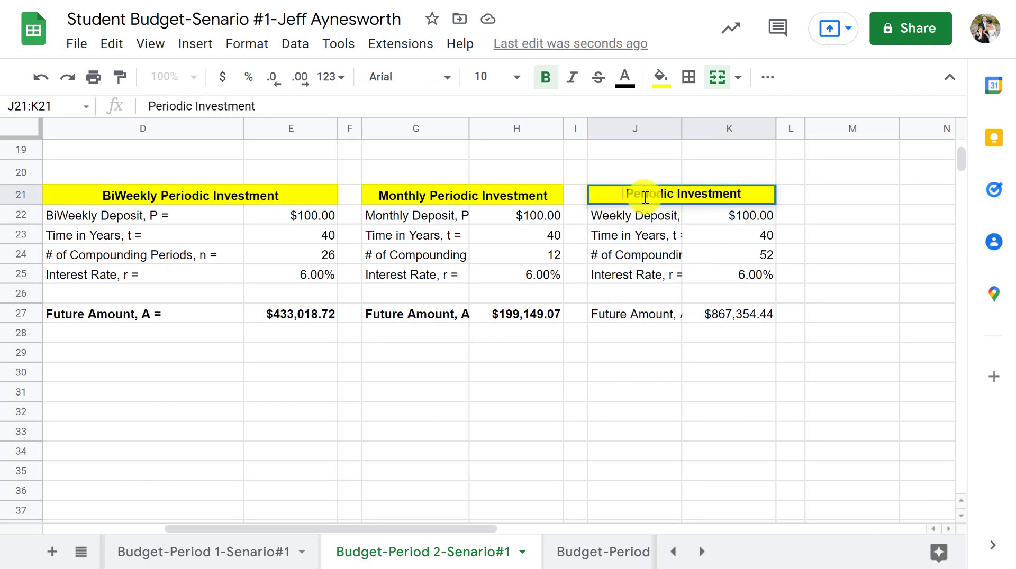
{"action": "type", "text": "Quarter"}
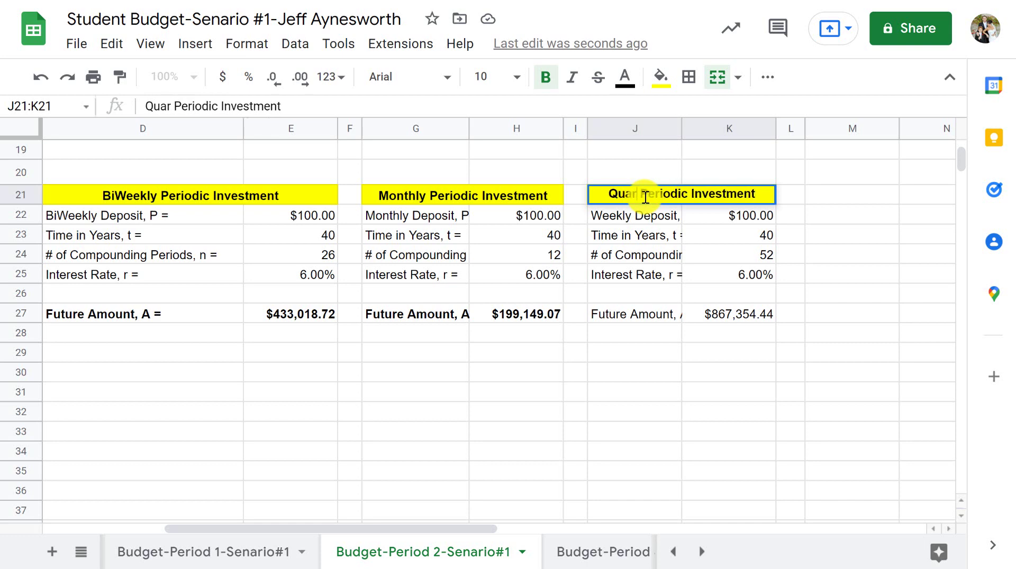
{"action": "type", "text": "ly"}
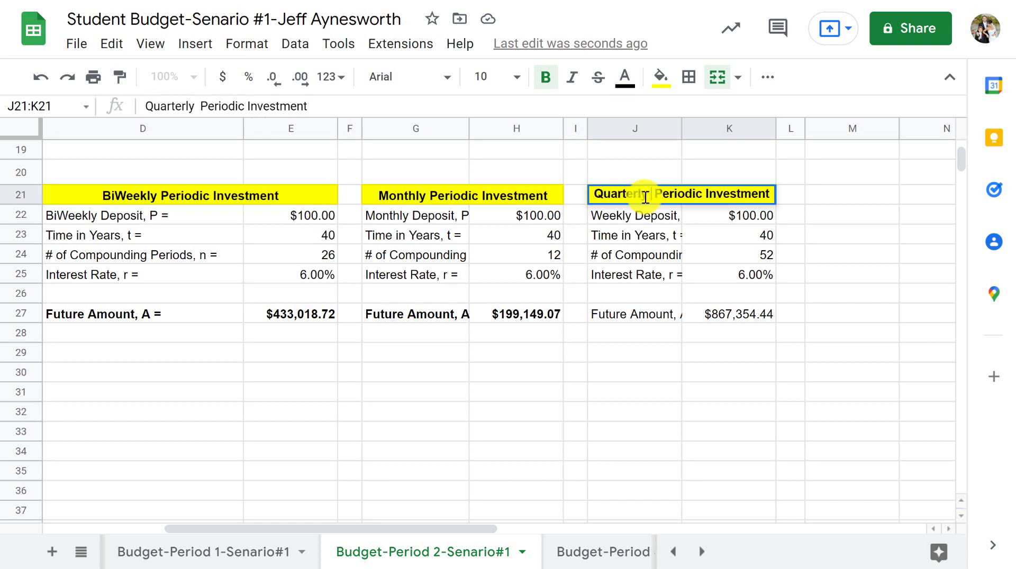
- Change the deposit label in J22 to Quarterly Deposit, P =
{"action": "left_click", "coordinate": [631, 222]}
{"action": "double_click", "coordinate": [632, 220]}
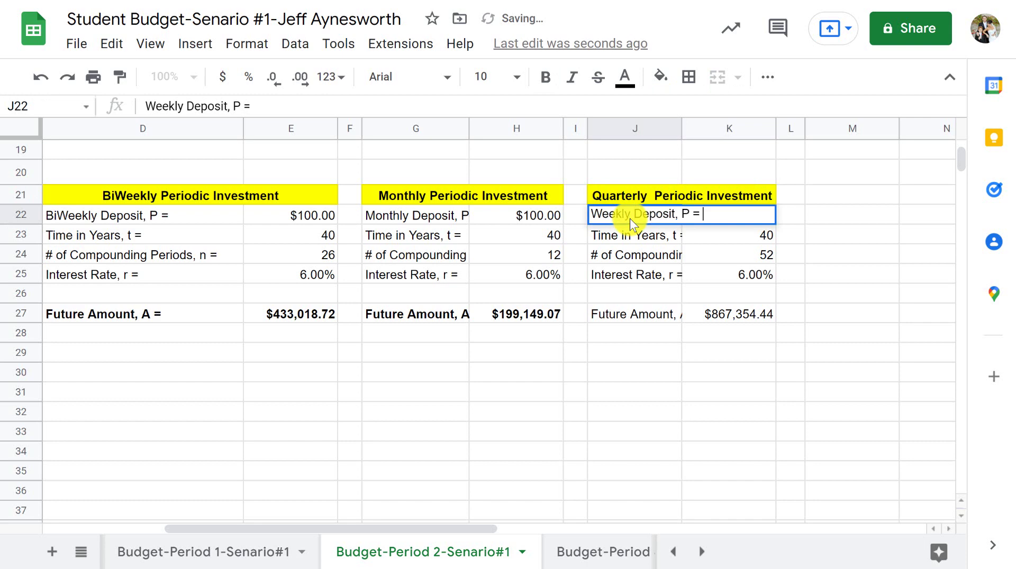
{"action": "key", "text": "BackSpace"}
{"action": "key", "text": "BackSpace"}
{"action": "key", "text": "BackSpace"}
{"action": "key", "text": "BackSpace"}
{"action": "key", "text": "BackSpace"}
{"action": "key", "text": "BackSpace"}
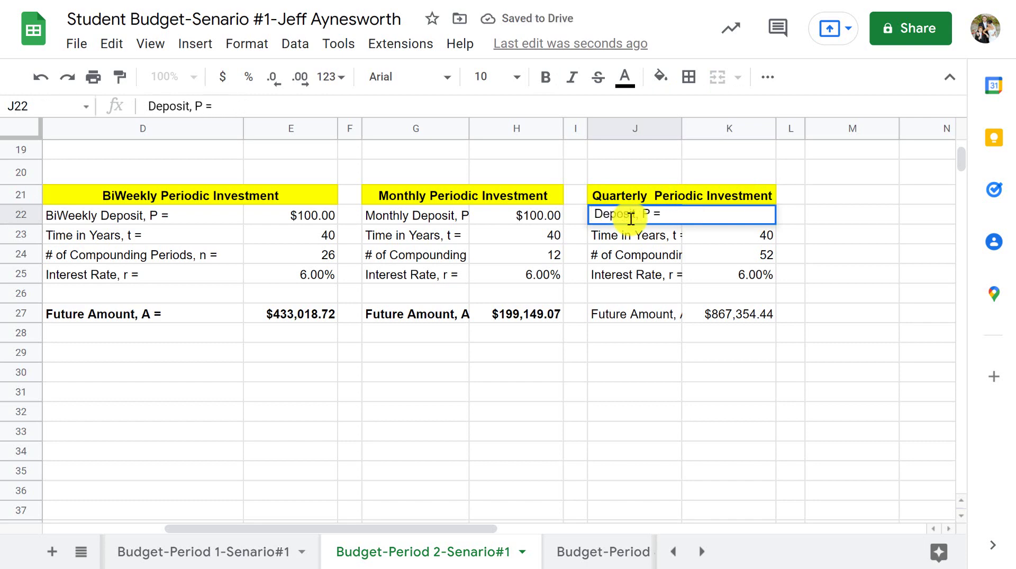
{"action": "type", "text": "Quart"}
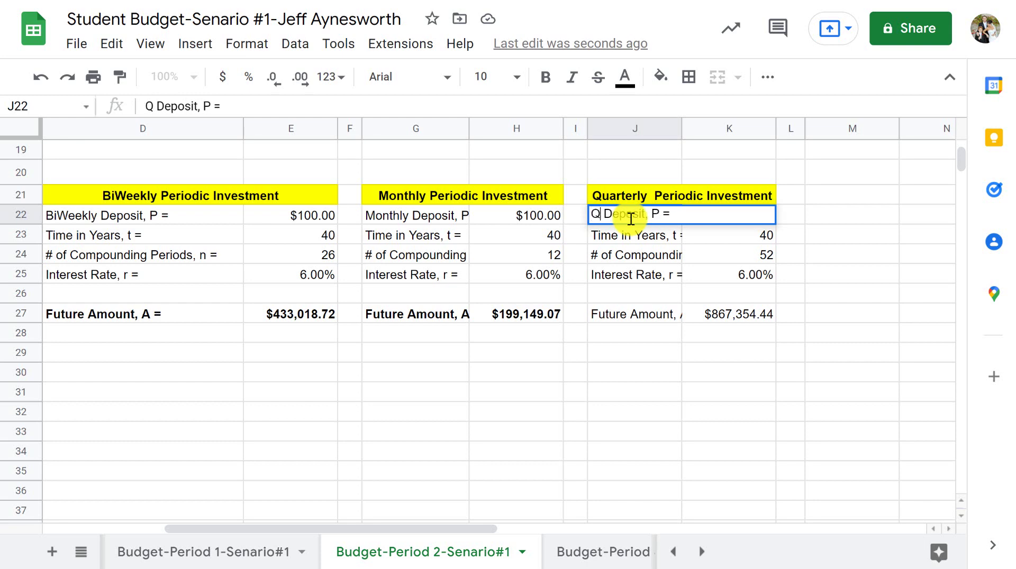
{"action": "type", "text": "erly"}
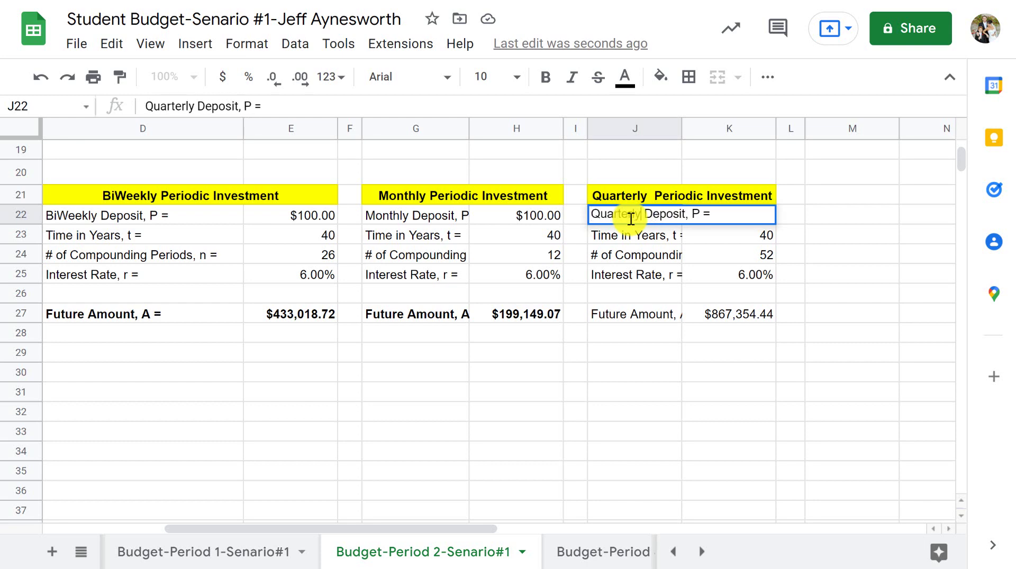
{"action": "left_click", "coordinate": [846, 218]}
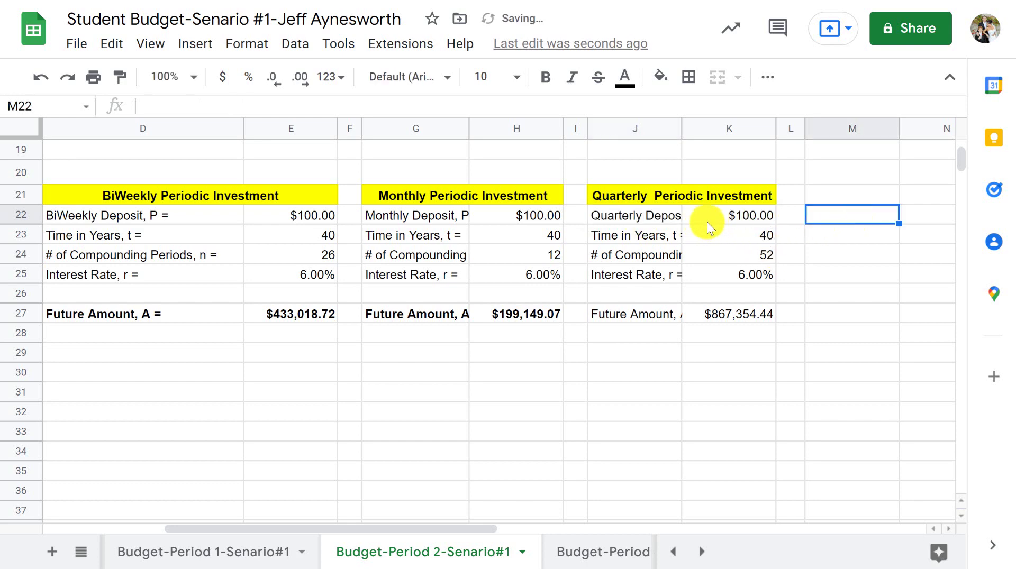
- Widen columns J and G so that the deposit and Future Amount labels fit in their cells
{"action": "left_click_drag", "start_coordinate": [682, 129], "coordinate": [725, 128]}
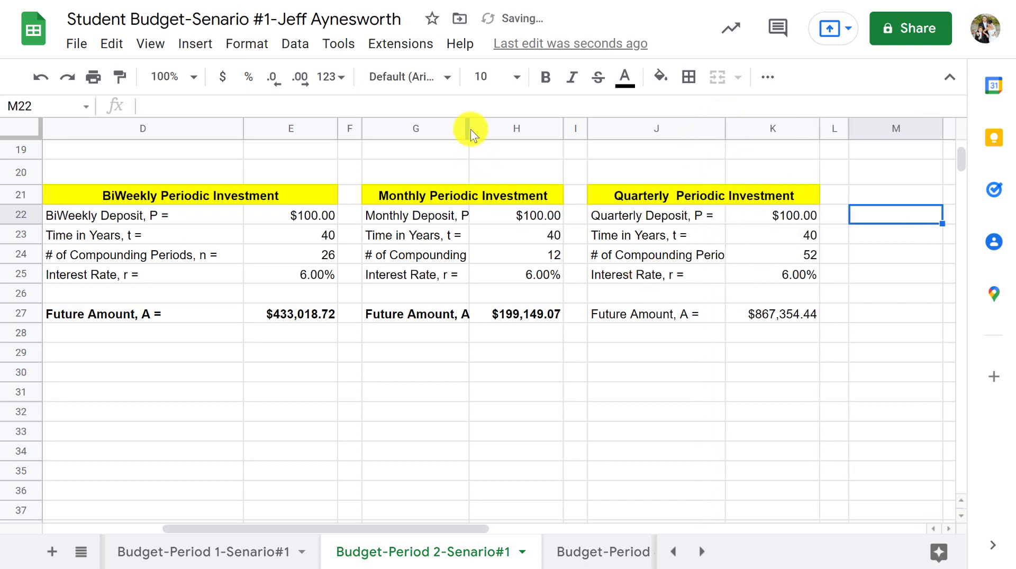
{"action": "left_click_drag", "start_coordinate": [468, 129], "coordinate": [506, 134]}
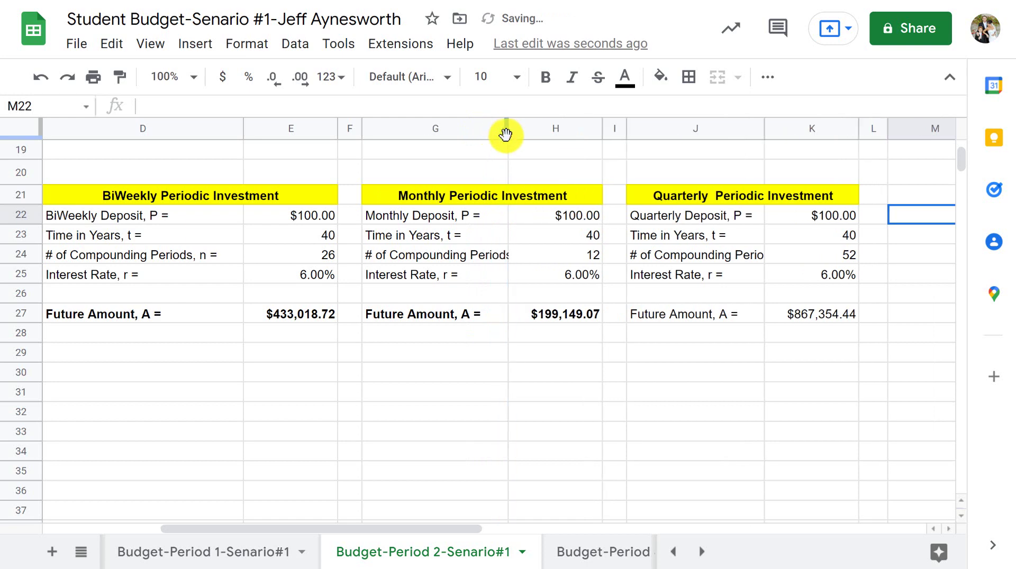
{"action": "scroll", "coordinate": [508, 136], "scroll_direction": "up", "scroll_amount": 6}
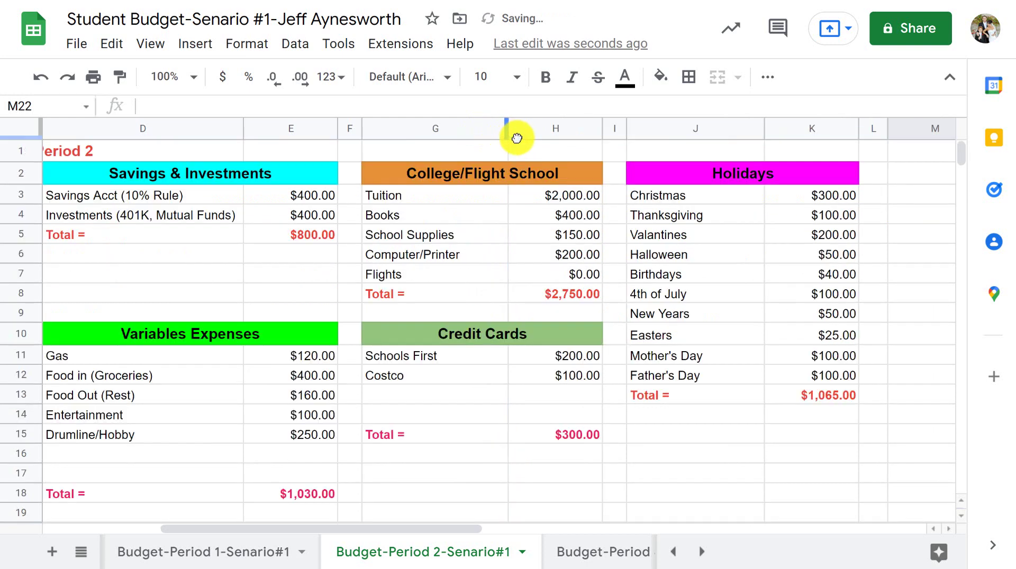
{"action": "scroll", "coordinate": [497, 362], "scroll_direction": "down", "scroll_amount": 5}
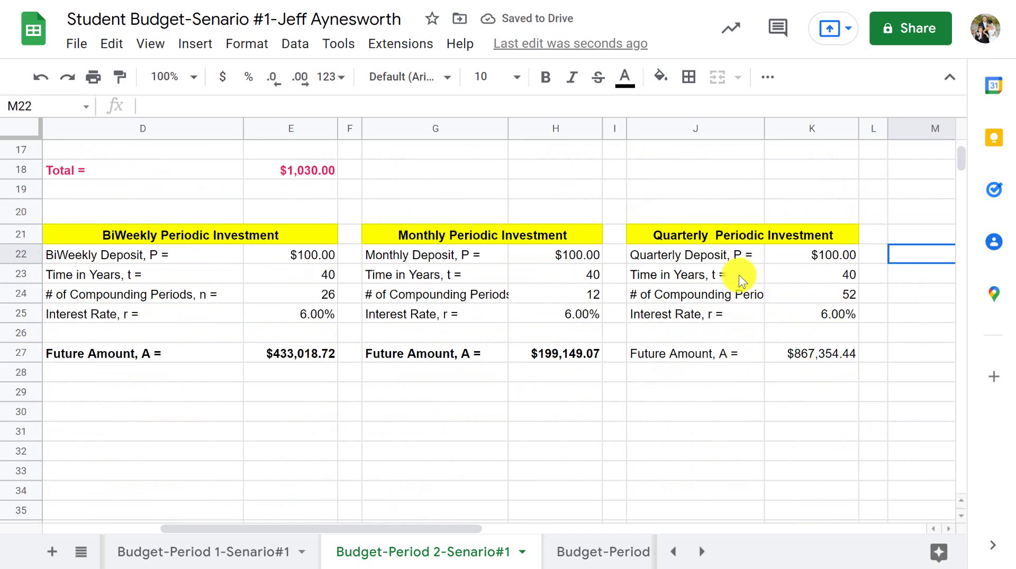
- Set the Quarterly table's number of compounding periods in K24 to 4 and make its Future Amount row J27:K27 bold
{"action": "left_click", "coordinate": [846, 294]}
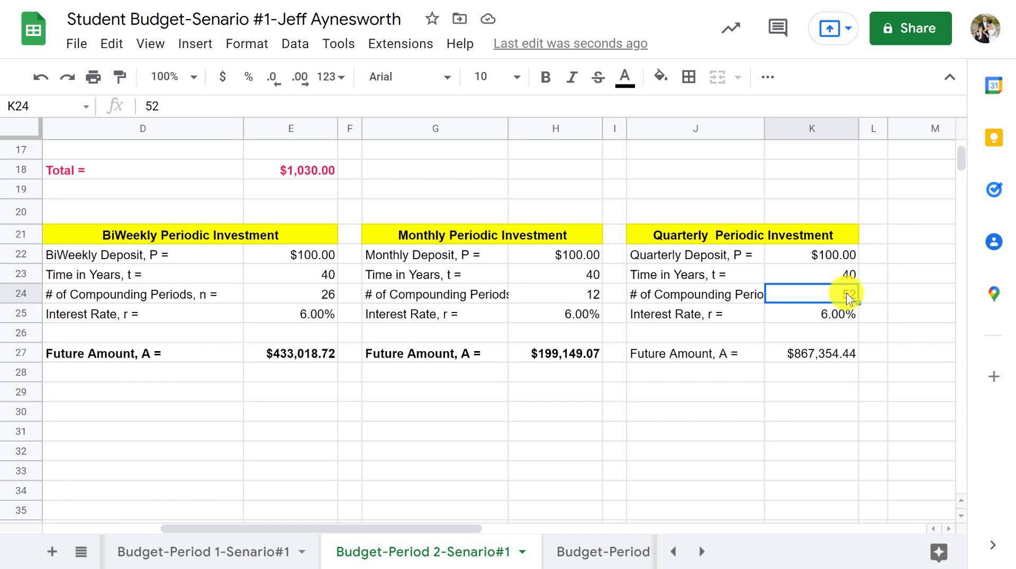
{"action": "type", "text": "4"}
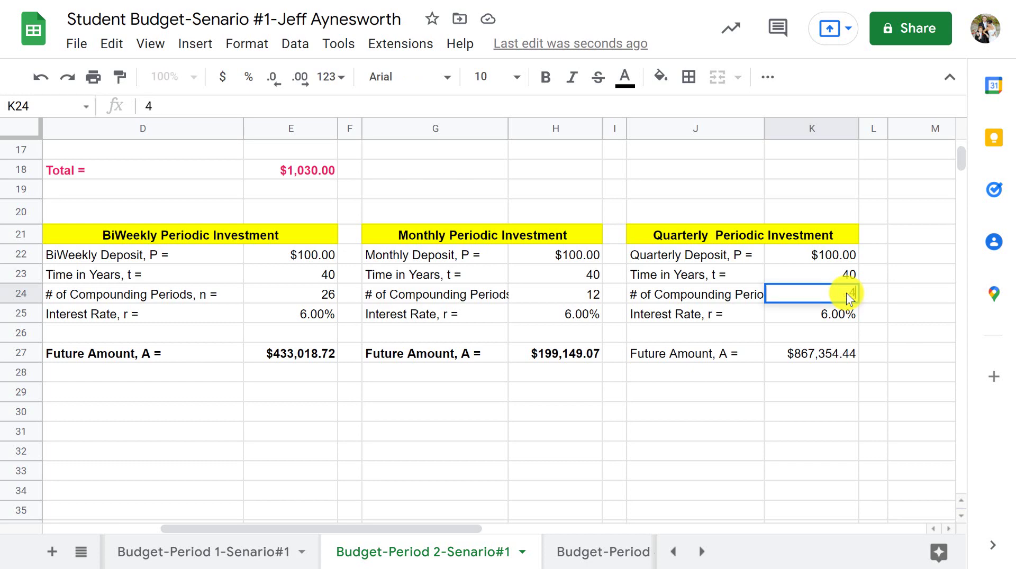
{"action": "key", "text": "Return"}
{"action": "left_click_drag", "start_coordinate": [800, 354], "coordinate": [722, 352]}
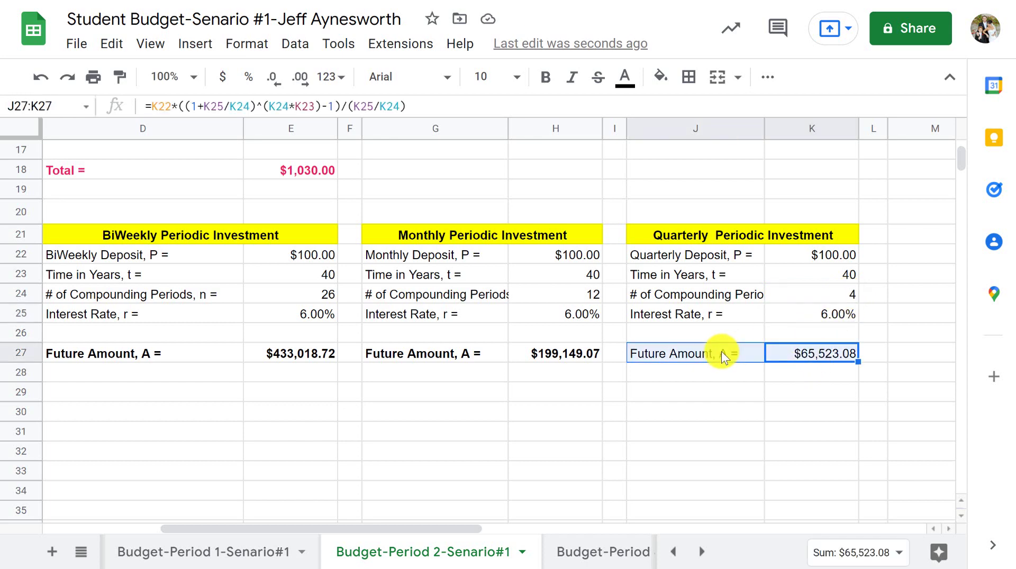
{"action": "left_click", "coordinate": [545, 77]}
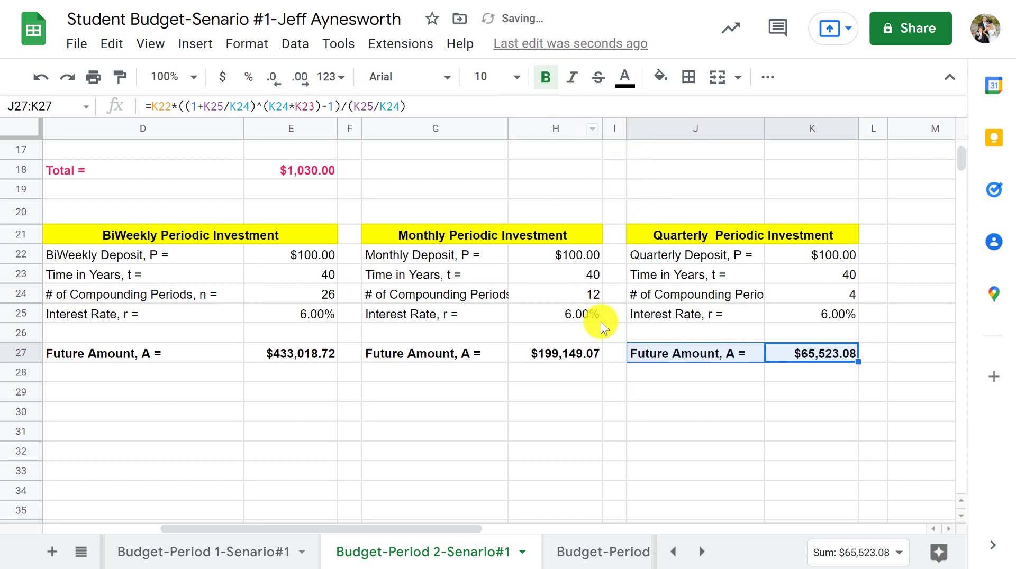
- Reduce the browser zoom to 100% and review the Period 2 budget categories together with the four periodic investment tables
{"action": "left_click", "coordinate": [1003, 0]}
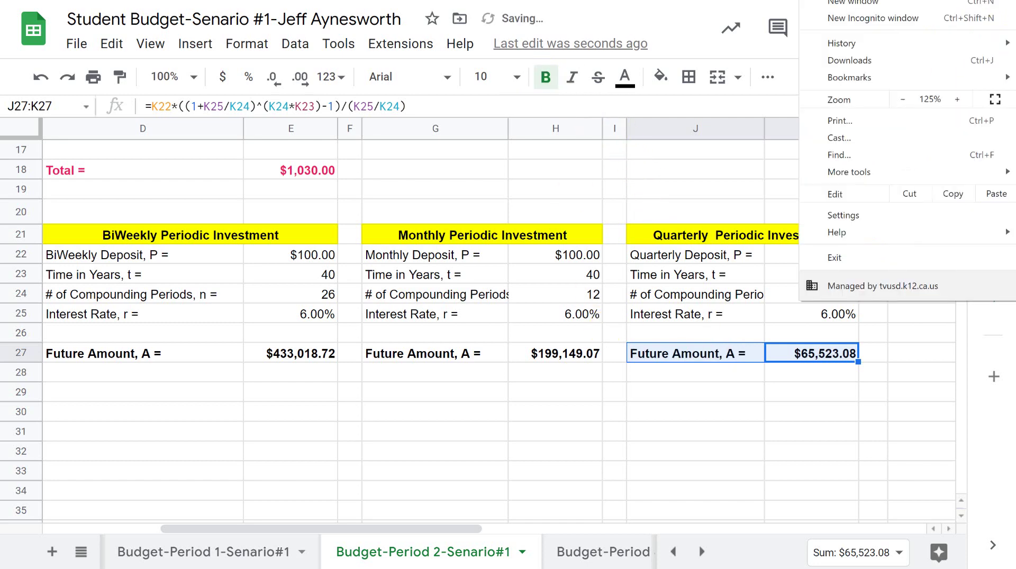
{"action": "left_click", "coordinate": [902, 99]}
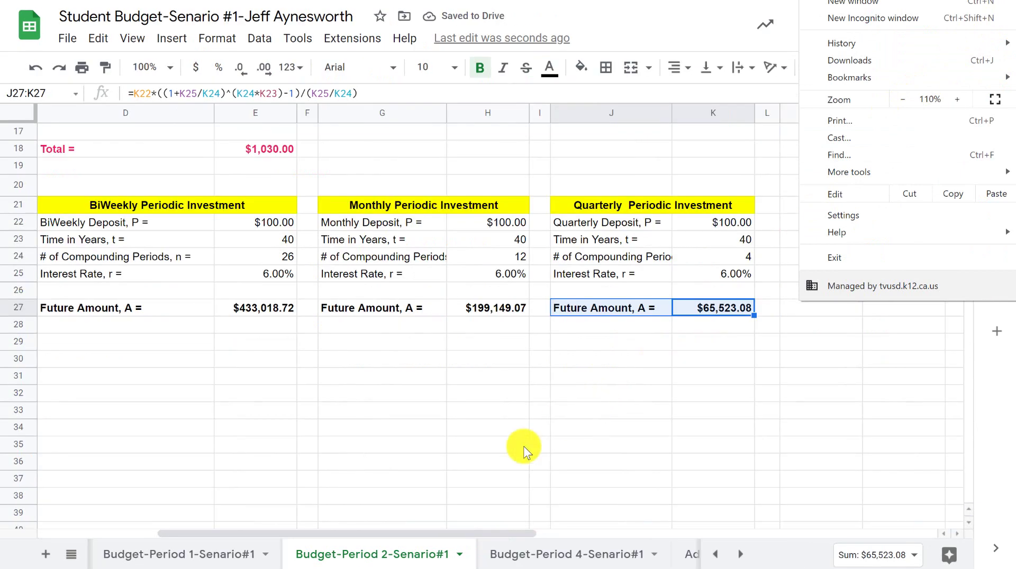
{"action": "left_click_drag", "start_coordinate": [485, 532], "coordinate": [335, 528]}
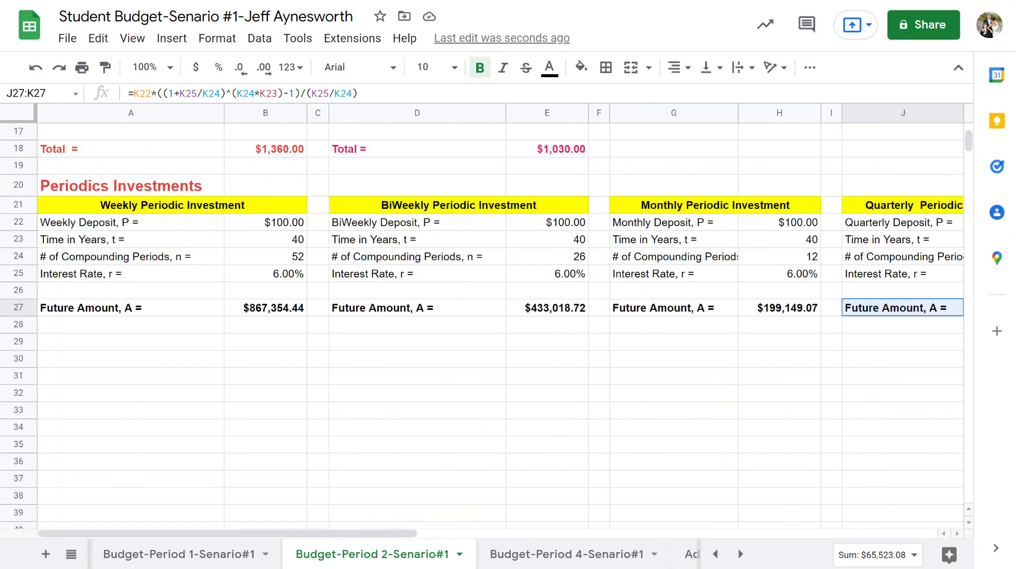
{"action": "left_click", "coordinate": [1003, 0]}
{"action": "left_click", "coordinate": [903, 99]}
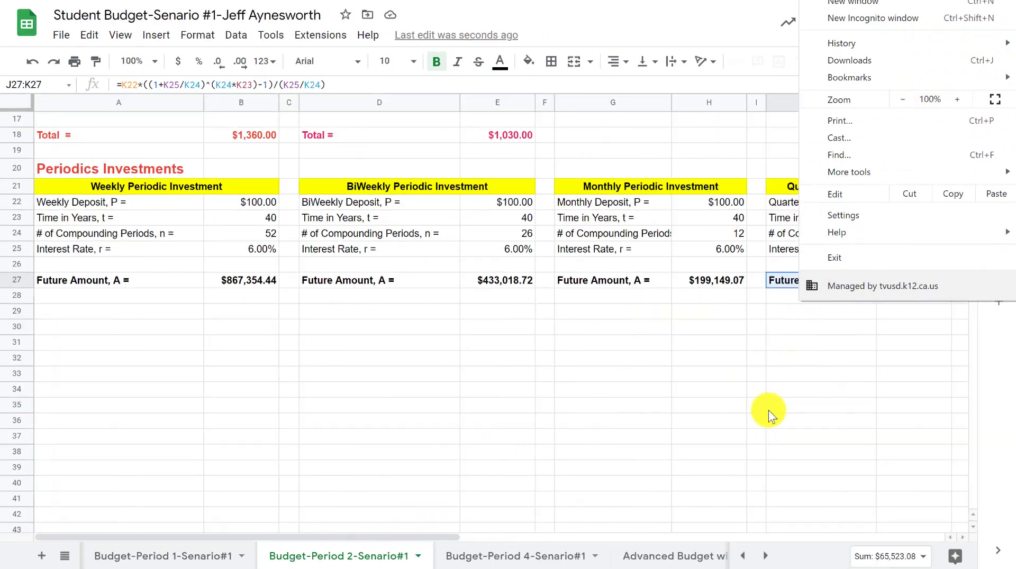
{"action": "left_click", "coordinate": [768, 411]}
{"action": "scroll", "coordinate": [769, 410], "scroll_direction": "up", "scroll_amount": 5}
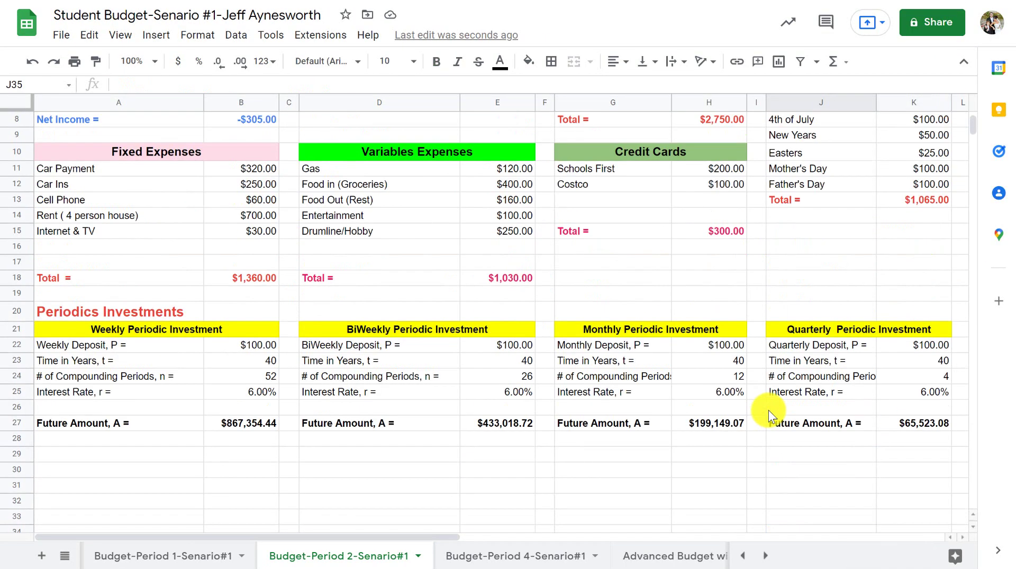
{"action": "scroll", "coordinate": [768, 410], "scroll_direction": "up", "scroll_amount": 1}
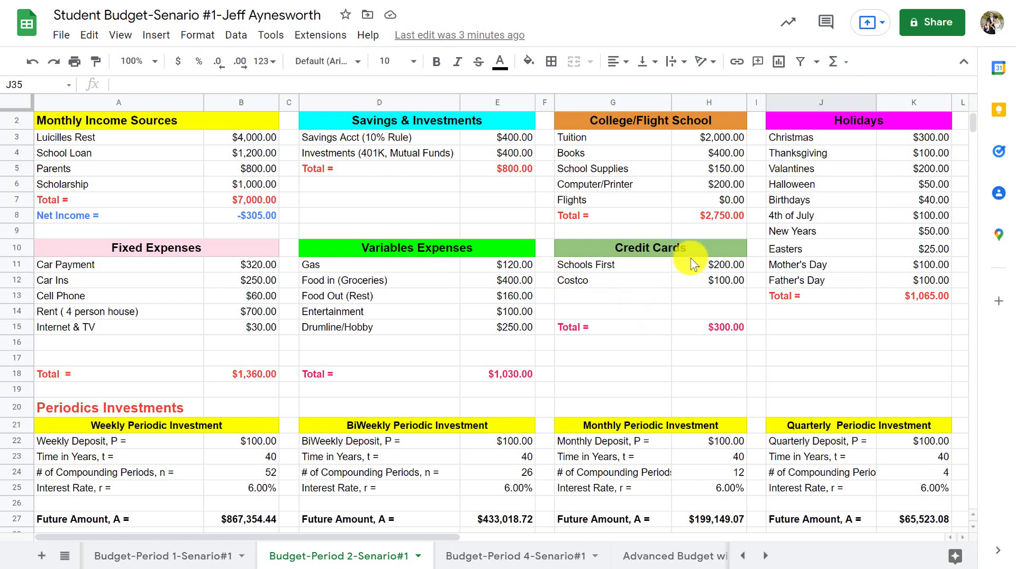
{"action": "scroll", "coordinate": [690, 259], "scroll_direction": "down", "scroll_amount": 1}
{"action": "scroll", "coordinate": [690, 259], "scroll_direction": "up", "scroll_amount": 1}
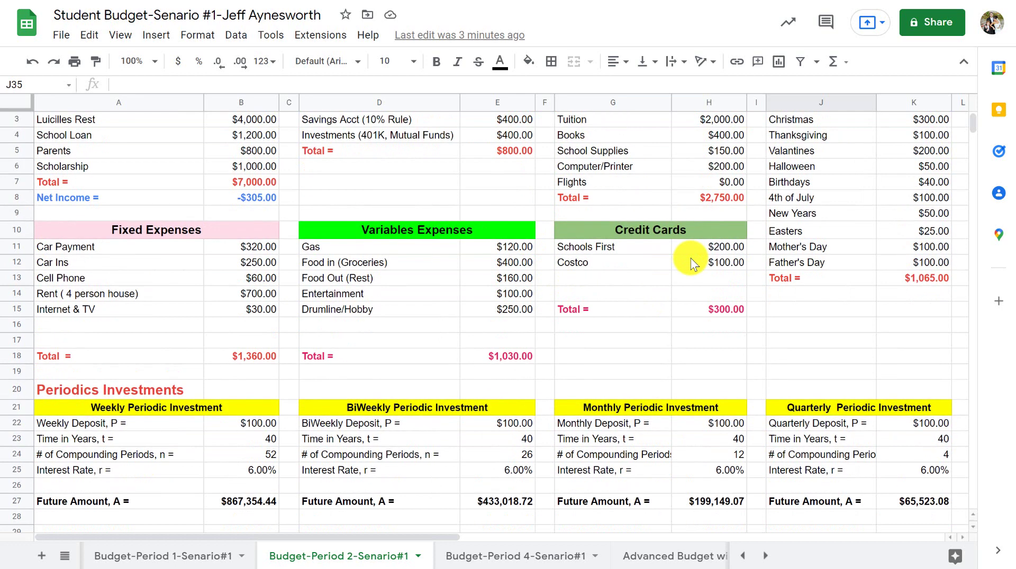
{"action": "scroll", "coordinate": [690, 263], "scroll_direction": "up", "scroll_amount": 1}
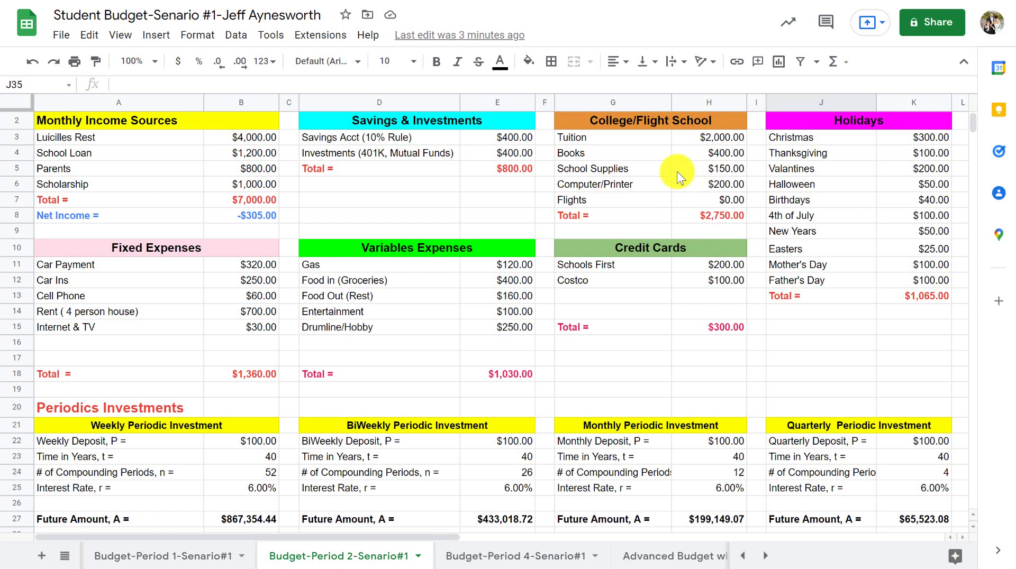
{"action": "scroll", "coordinate": [653, 195], "scroll_direction": "up", "scroll_amount": 1}
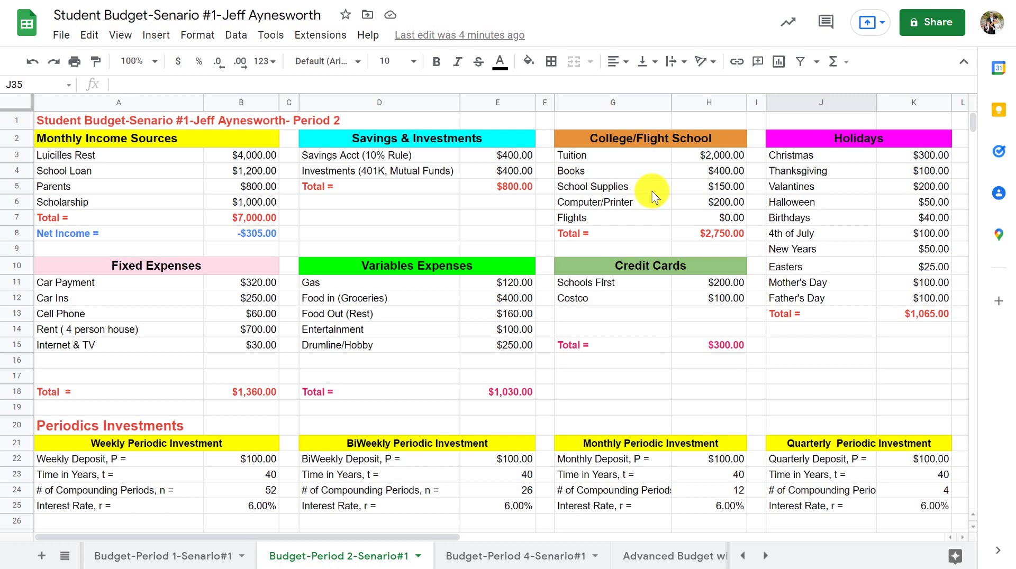
{"action": "left_click", "coordinate": [246, 170]}
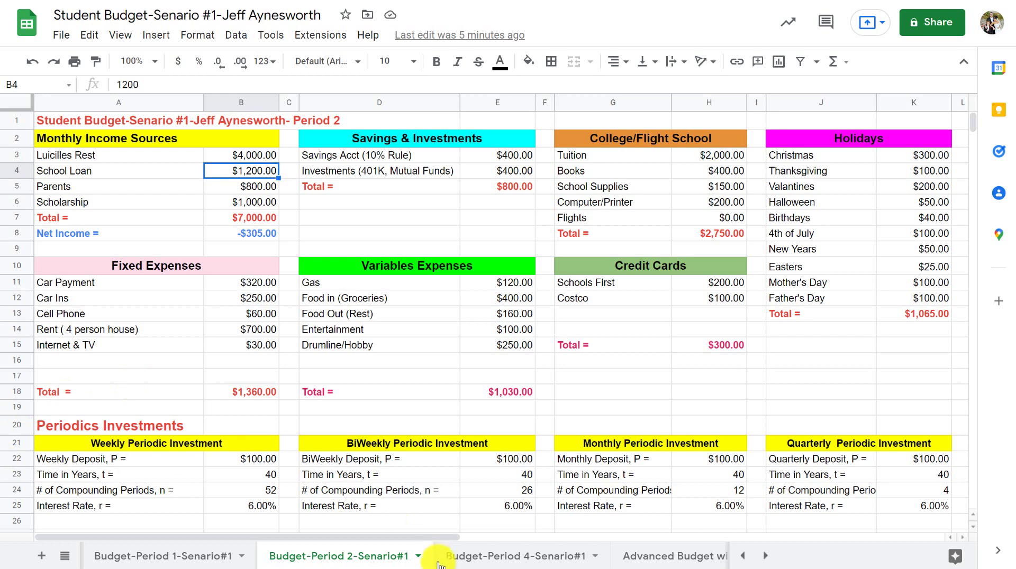
{"action": "mouse_move", "coordinate": [556, 568]}
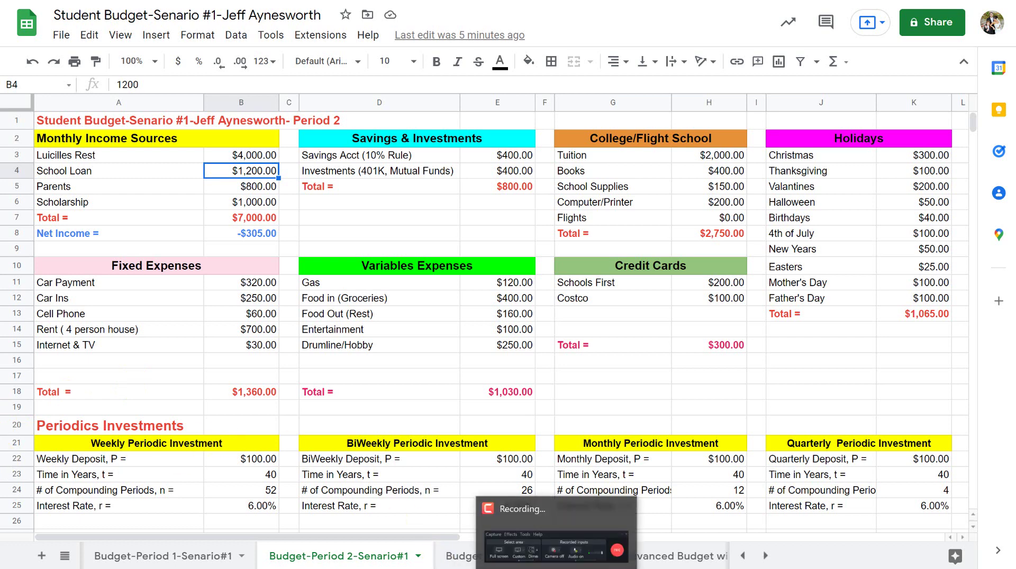
{"action": "left_click", "coordinate": [556, 568]}
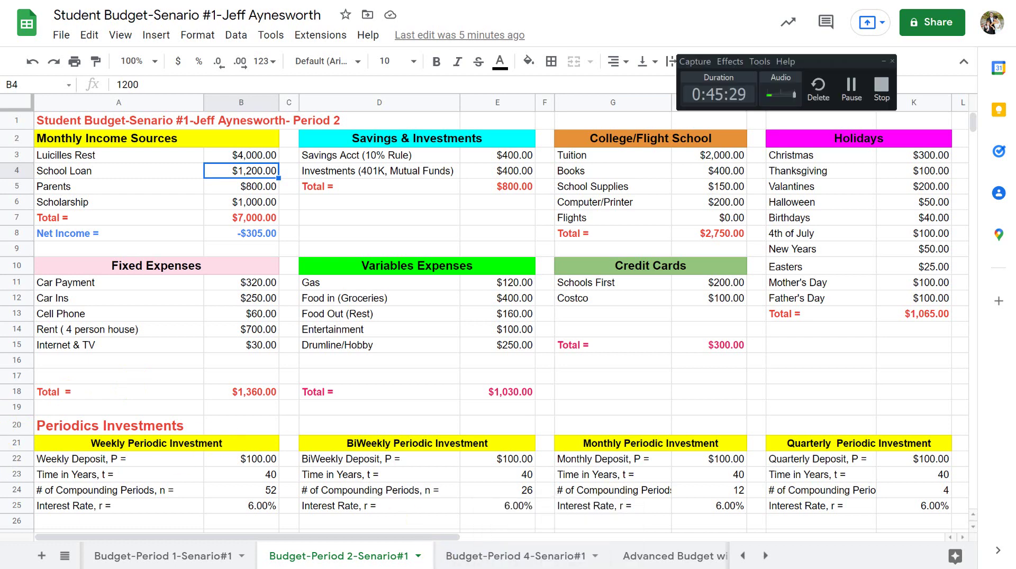